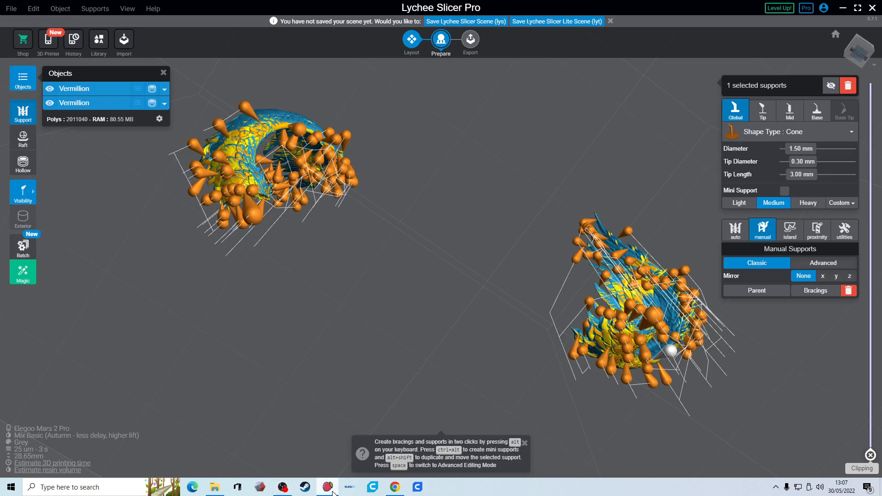
Set the support visibility to display the complete supports under both Vermillion parts instead of only their tips.
drag(416, 299, 158, 348)
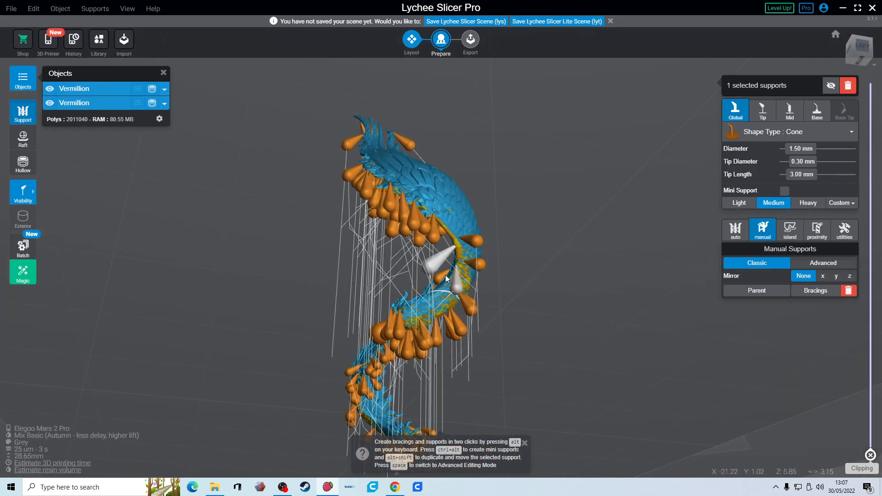
click(23, 192)
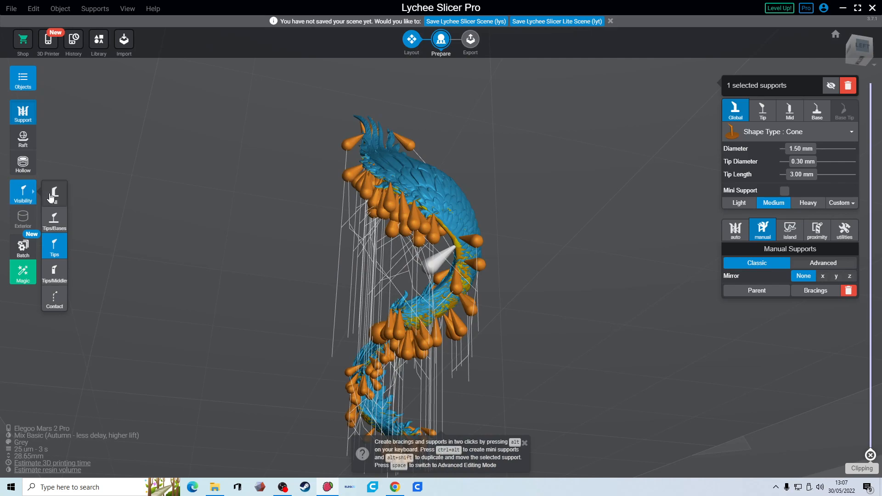
click(55, 193)
Examine the supports beneath the curved scaled body from the side and from underneath.
drag(581, 227, 321, 214)
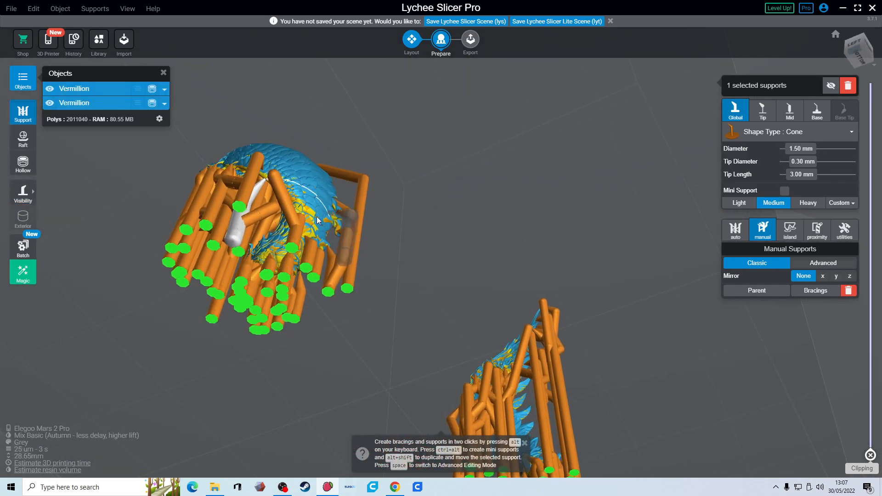
drag(250, 216, 338, 212)
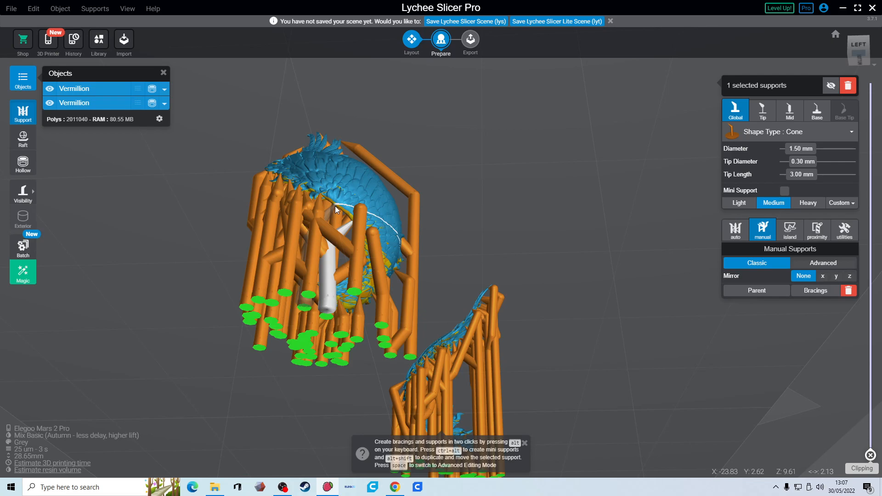
drag(449, 295, 275, 249)
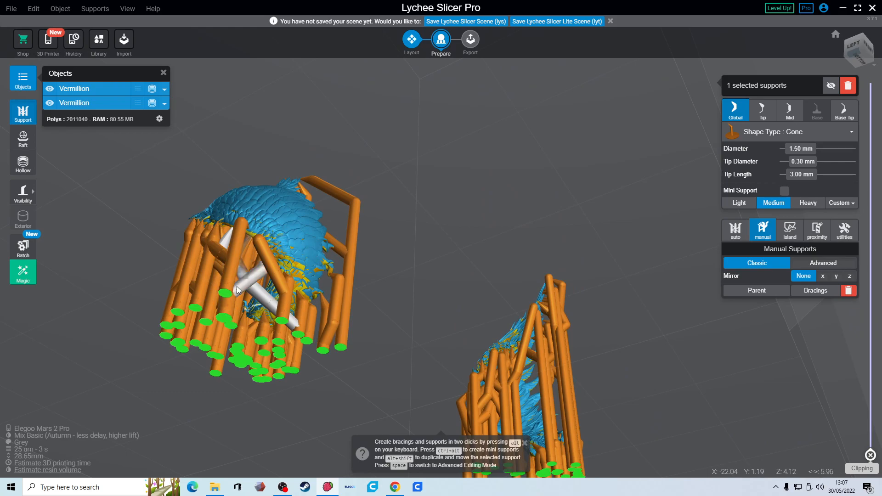
click(180, 299)
drag(297, 314, 321, 274)
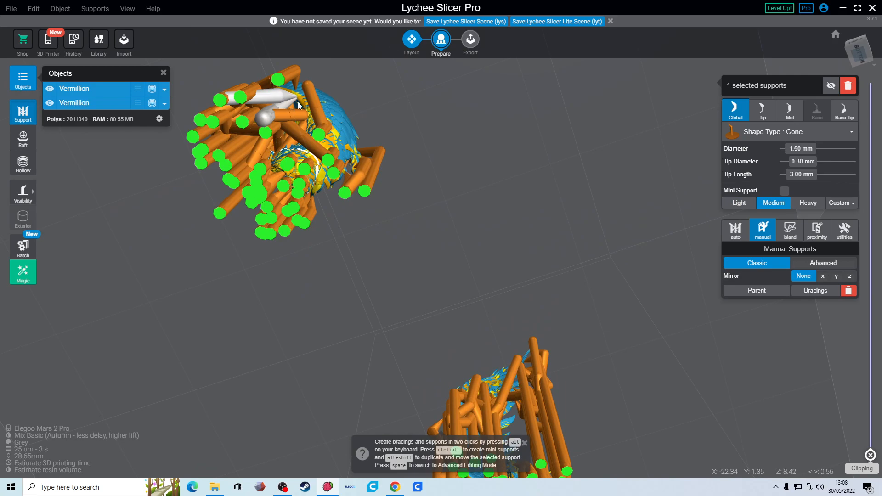
drag(299, 105, 325, 132)
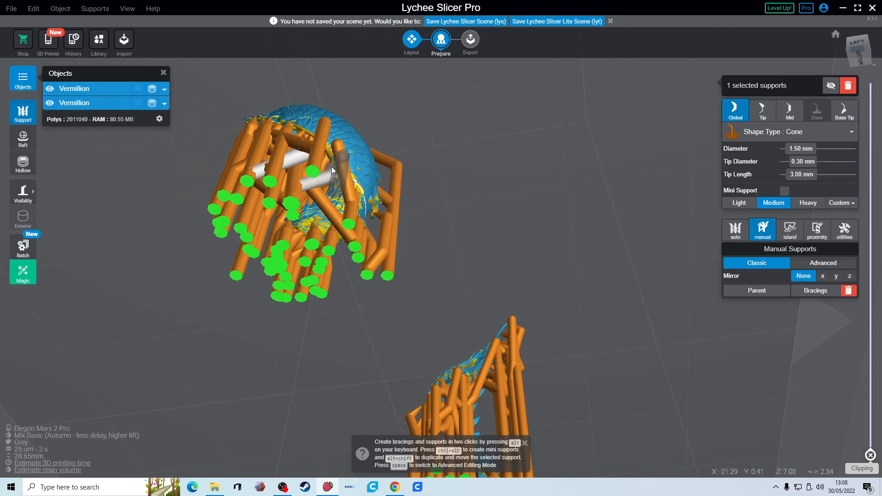
scroll(333, 169, up, 10)
drag(355, 177, 378, 198)
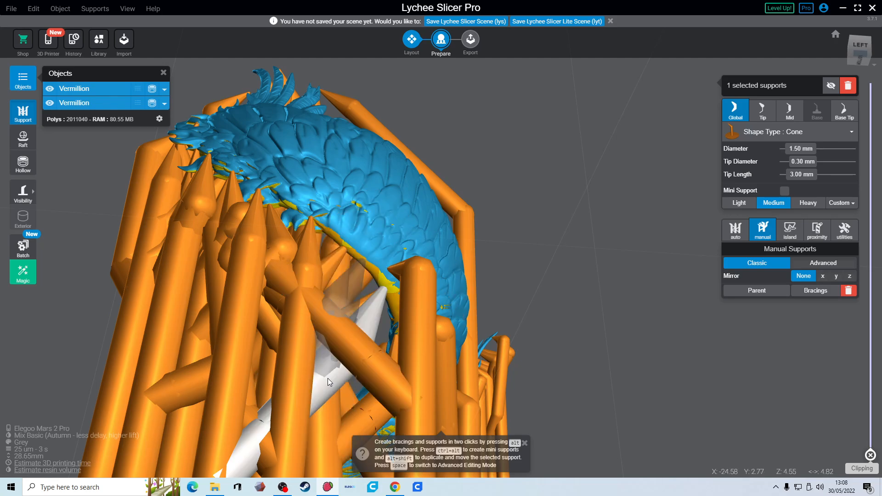
drag(555, 354, 459, 323)
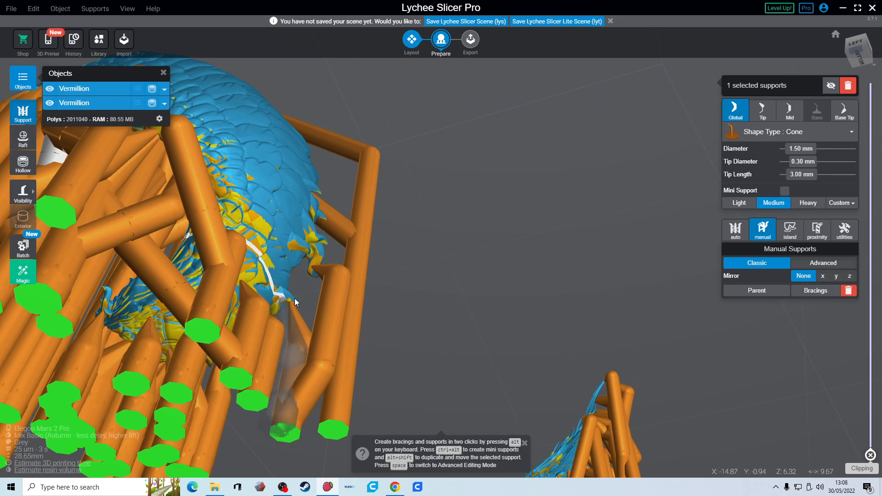
Apply the Light preset to the slanted support holding the small feather tip on the side of the body.
drag(403, 246, 520, 277)
right_drag(520, 276, 529, 283)
scroll(498, 240, up, 3)
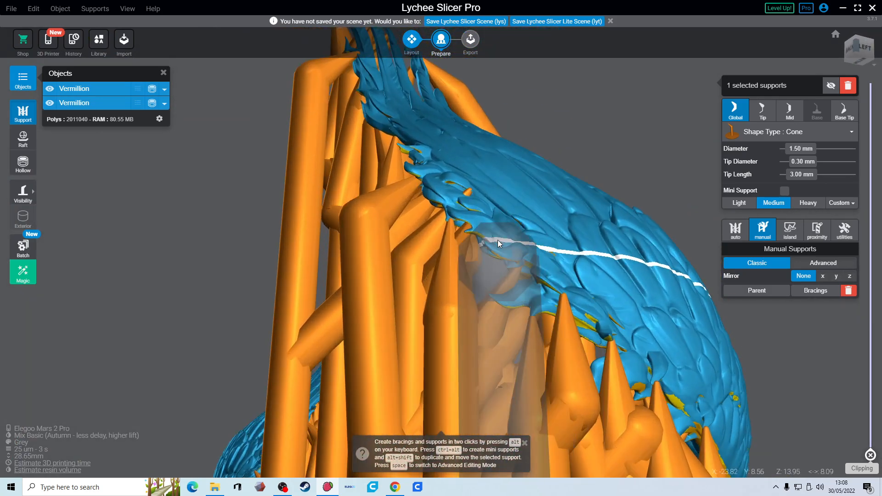
scroll(498, 240, up, 3)
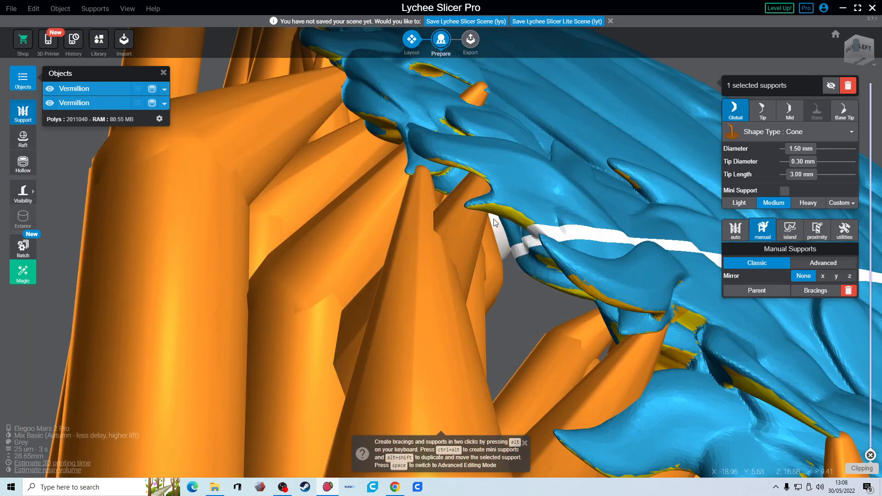
scroll(494, 223, up, 5)
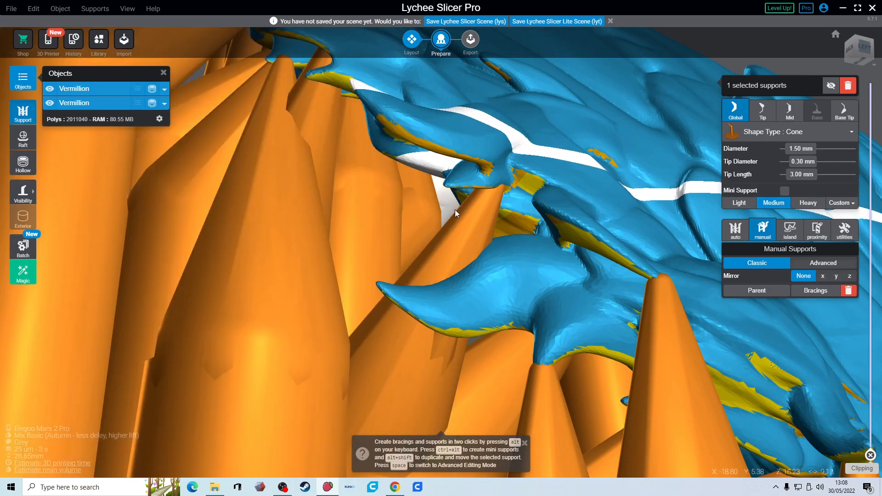
click(471, 227)
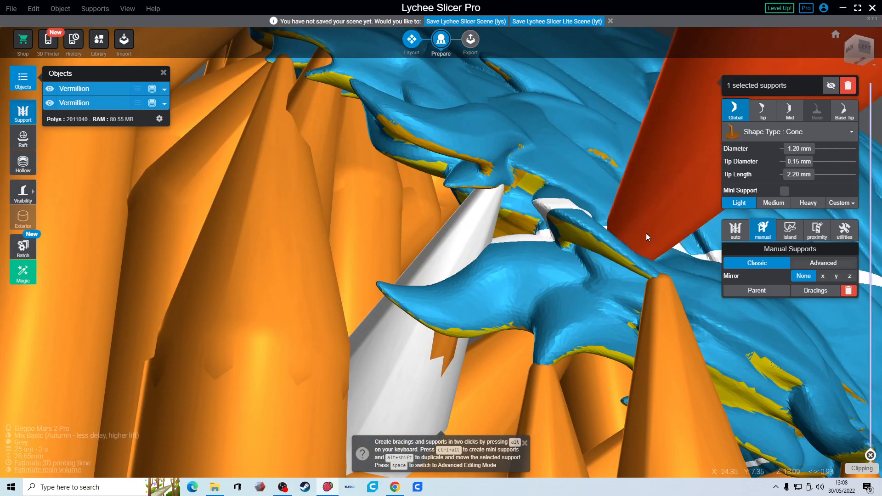
Apply the Light preset to the slanted support beneath the body's lower edge, beside the tall rounded column.
right_drag(618, 275, 484, 315)
scroll(593, 105, up, 5)
middle_drag(593, 106, 671, 42)
click(491, 303)
right_drag(491, 303, 547, 259)
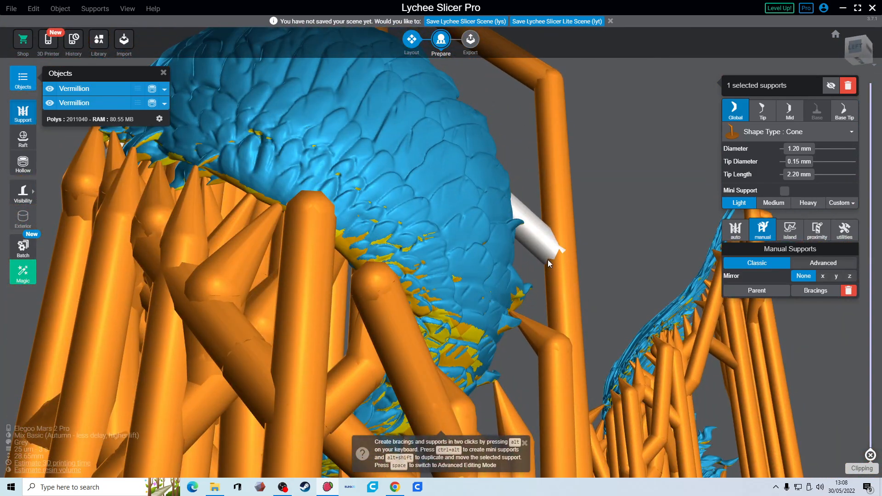
click(253, 257)
click(774, 203)
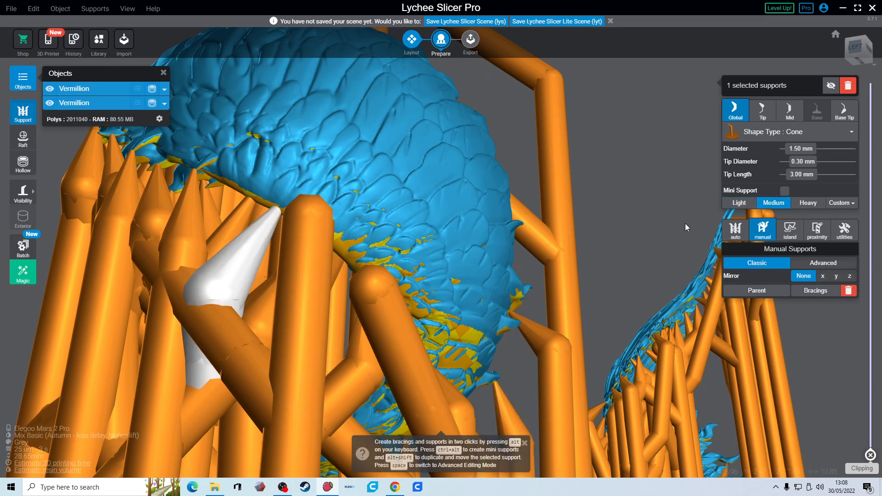
click(739, 203)
Apply the Light preset to the adjacent support farther back under the yellow lower edge.
right_drag(223, 262, 251, 260)
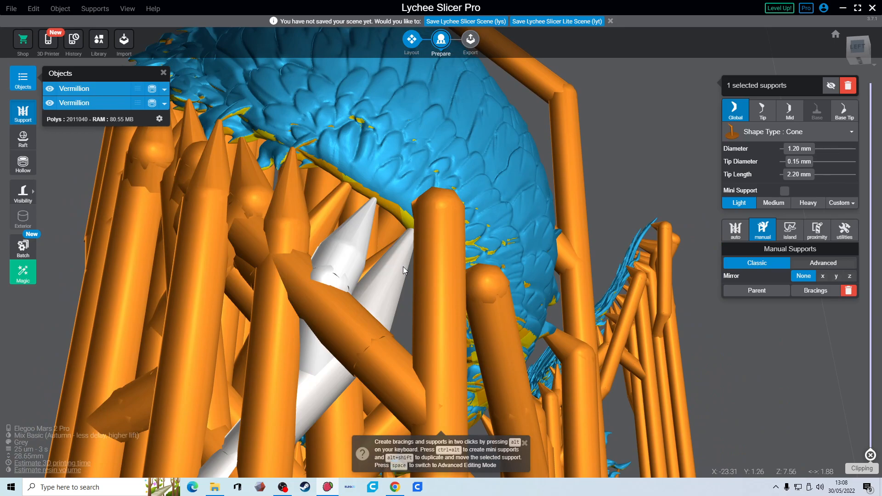
click(337, 201)
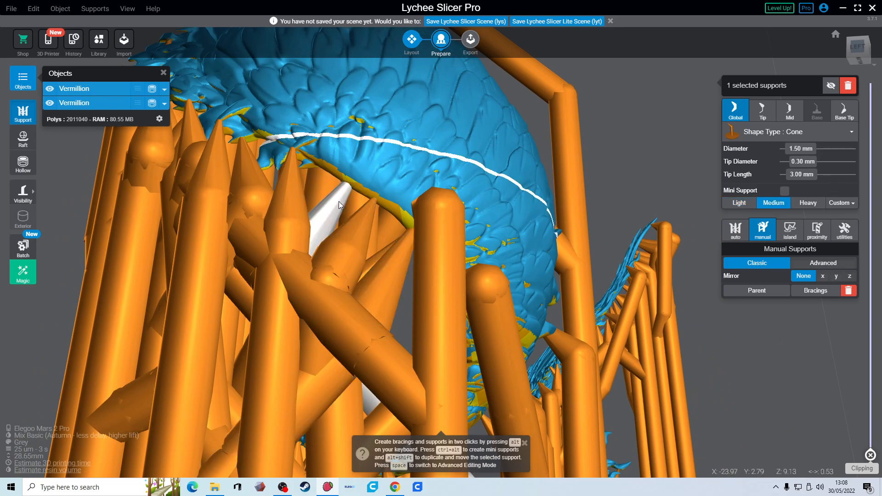
right_drag(400, 270, 403, 262)
click(739, 203)
Select the supports under the curved body from below and the straight Light support beneath the protruding leaf tip.
right_drag(594, 204, 559, 181)
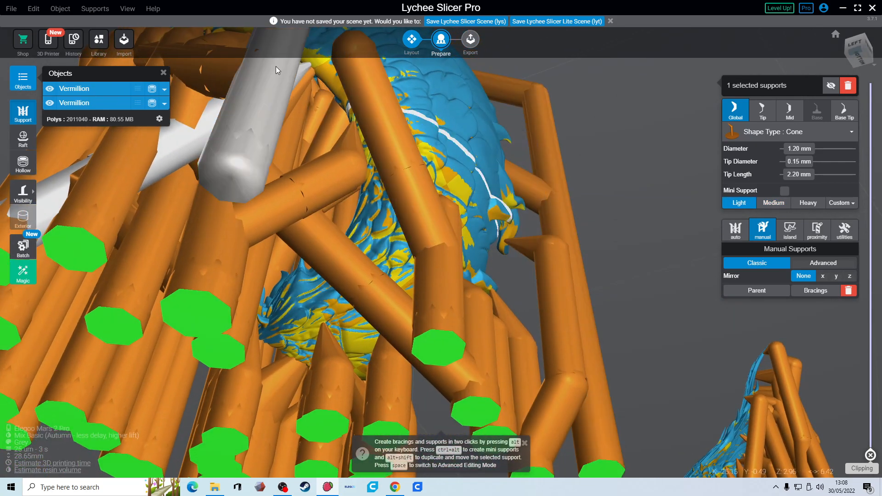
drag(329, 83, 399, 310)
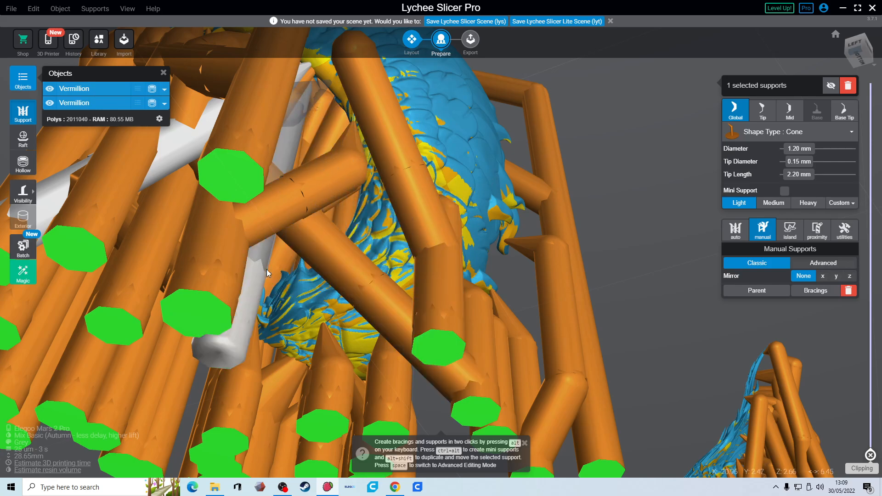
click(254, 296)
right_drag(536, 267, 678, 316)
click(513, 227)
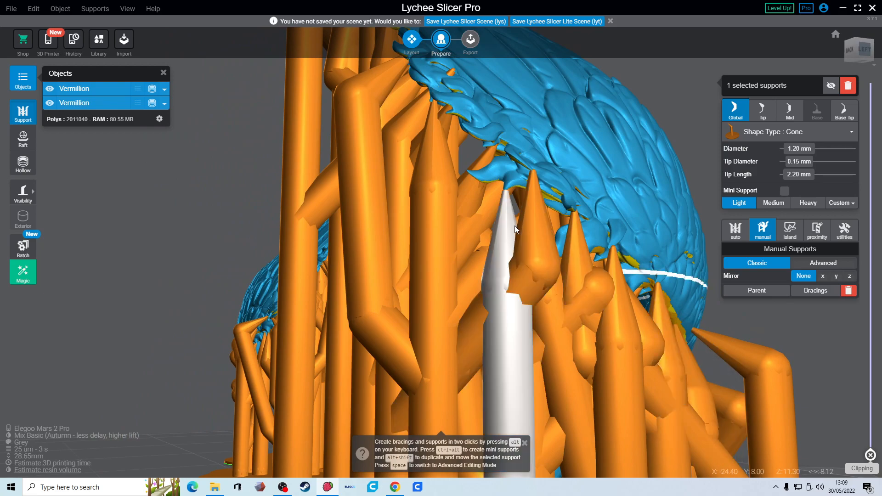
Add an angled mini support from the protruding leaf tip to the joint of the neighbouring angled Light support.
scroll(513, 227, up, 4)
drag(549, 195, 583, 183)
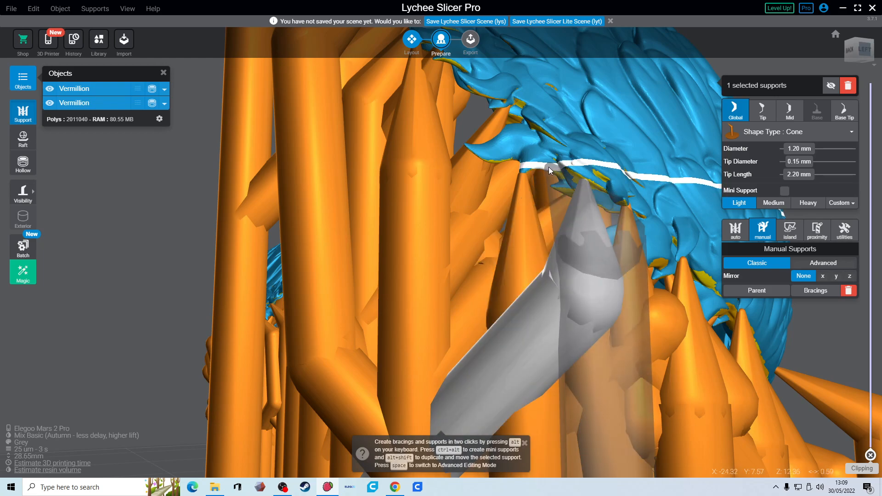
right_drag(553, 160, 548, 160)
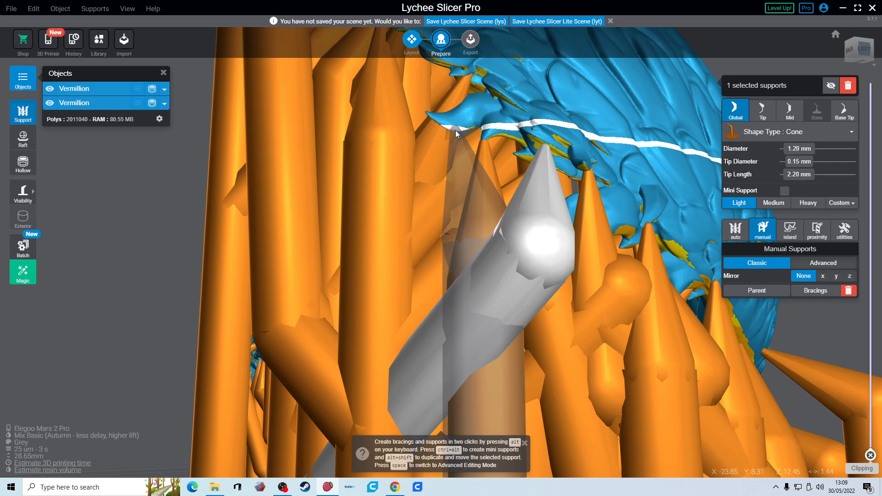
ctrl+alt+click(539, 259)
mouse_move(557, 270)
right_down()
mouse_move(536, 274)
mouse_move(551, 272)
right_up()
Turn on Mini Support for the straight Light support beneath the protruding leaf.
click(441, 186)
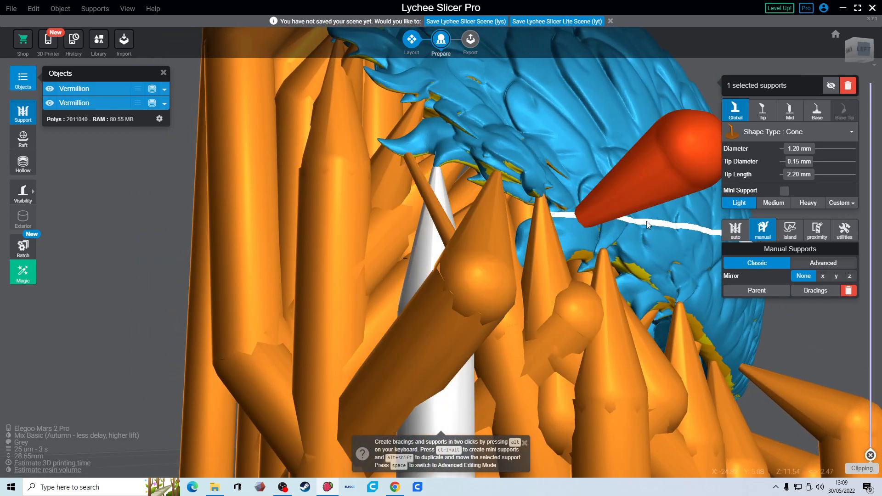
click(784, 191)
right_drag(585, 189, 658, 202)
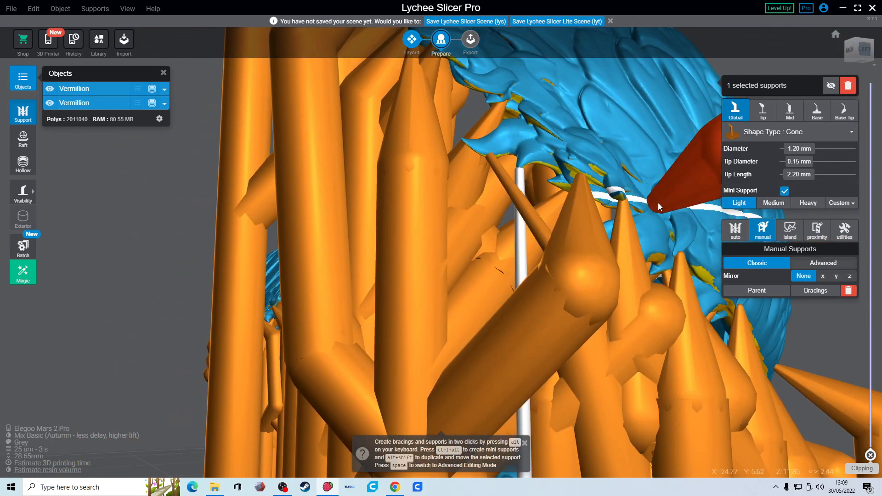
Undo the angled mini support and turn Mini Support off for the straight support beneath the leaf.
key(ctrl+z)
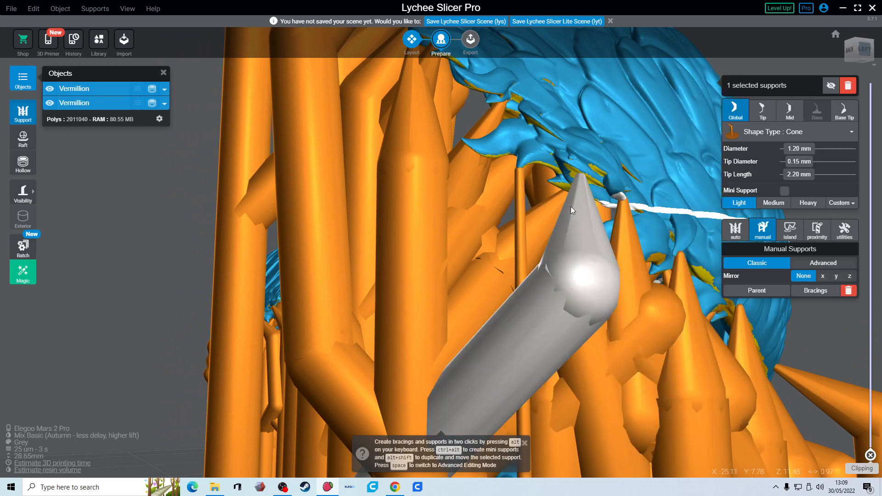
click(521, 202)
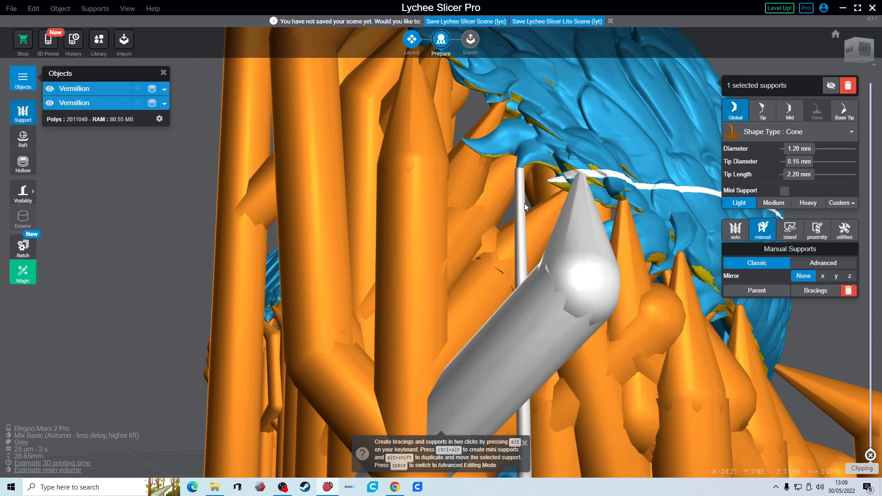
click(785, 192)
click(785, 191)
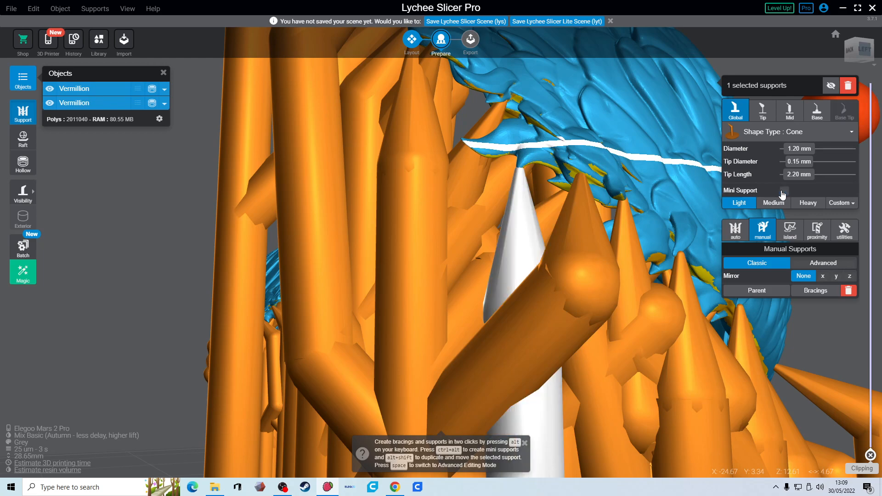
Create mini supports linking the protruding leaf tip and the feather beside it to the neighbouring angled support.
ctrl+alt+click(490, 158)
click(575, 260)
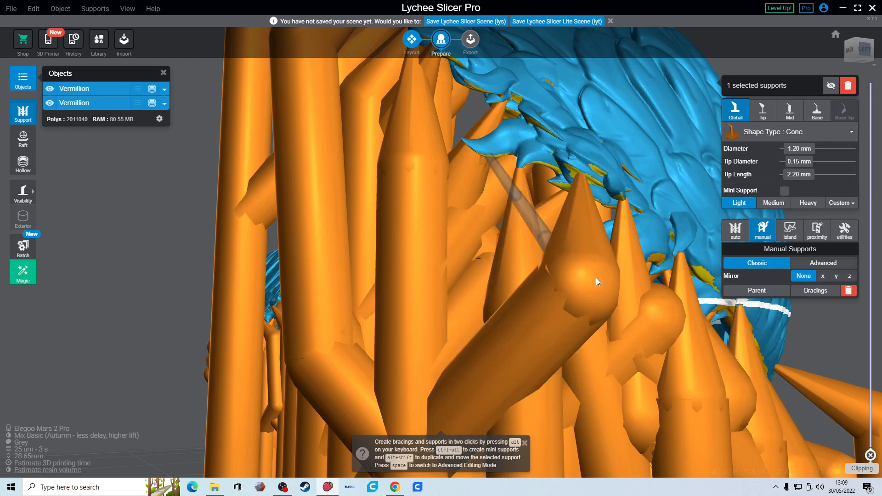
ctrl+alt+click(562, 190)
ctrl+alt+click(555, 270)
Turn on Mini Support for the Light support that pokes through the feathers higher up the body.
right_drag(548, 311, 604, 309)
click(454, 171)
right_drag(454, 233, 465, 228)
right_drag(537, 223, 549, 212)
right_drag(485, 152, 482, 166)
click(785, 191)
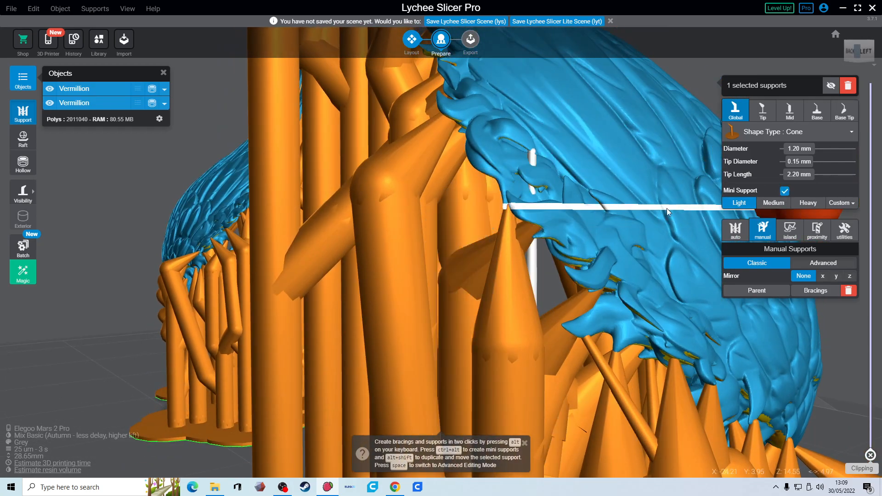
click(597, 192)
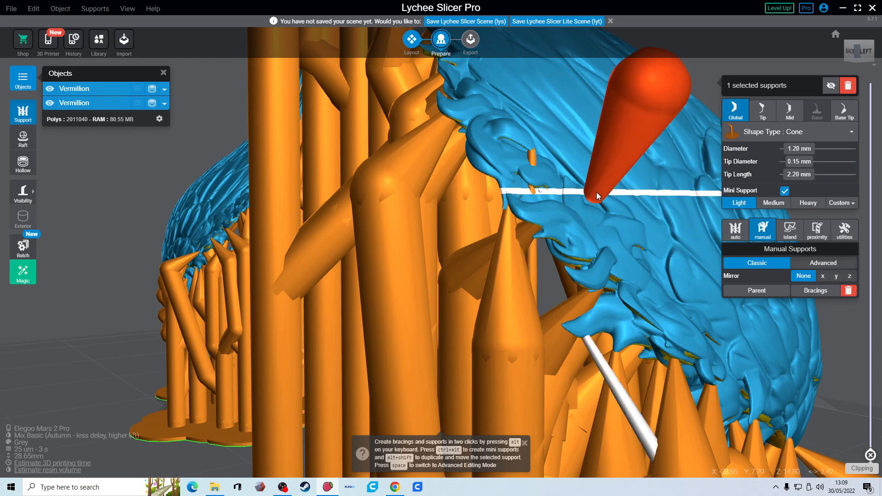
click(531, 158)
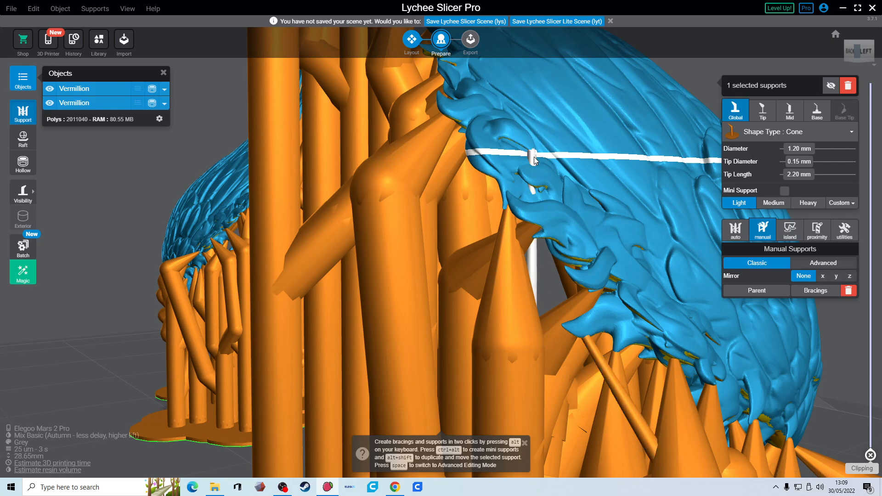
Add a Light support under the overhanging yellow feather patch near the tall outer column.
right_drag(555, 168, 409, 161)
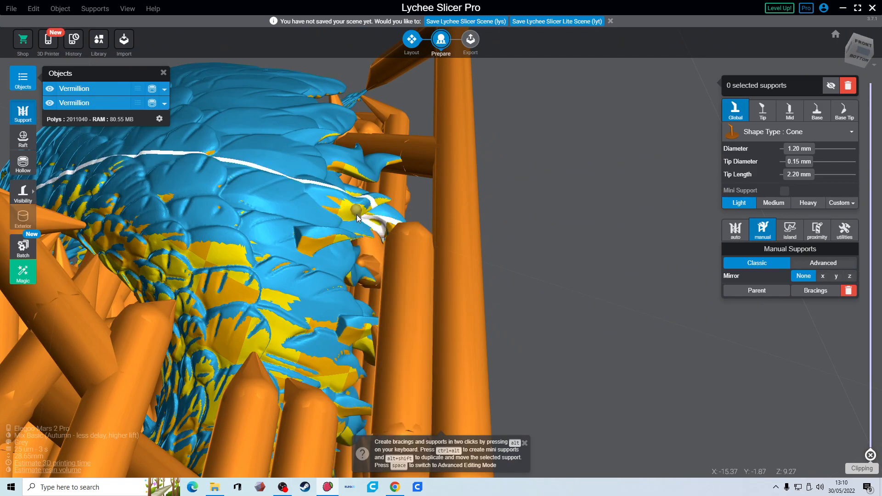
drag(357, 215, 456, 334)
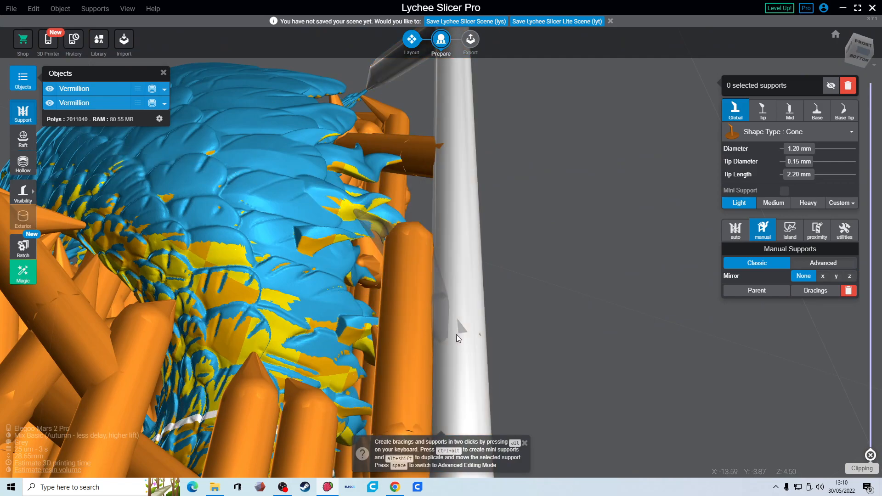
right_drag(520, 325, 377, 366)
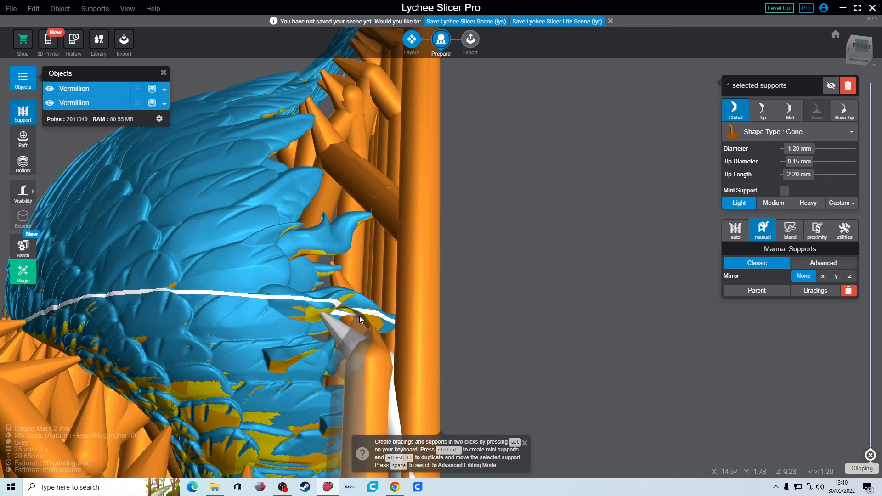
Create a mini support from the yellow feather undersides to the neighbouring support on the underside of the body.
right_drag(362, 318, 223, 327)
right_drag(457, 323, 170, 176)
click(440, 322)
right_drag(554, 144, 541, 173)
right_drag(441, 216, 227, 171)
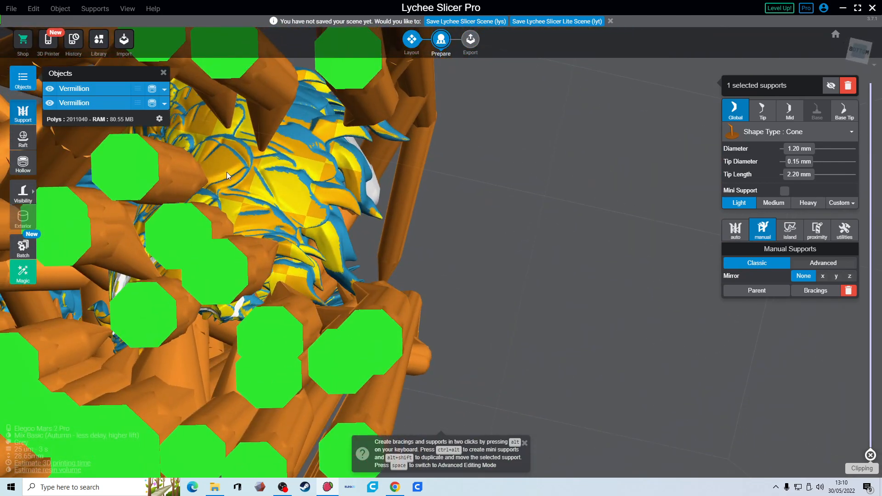
ctrl+alt+click(295, 257)
ctrl+alt+click(231, 281)
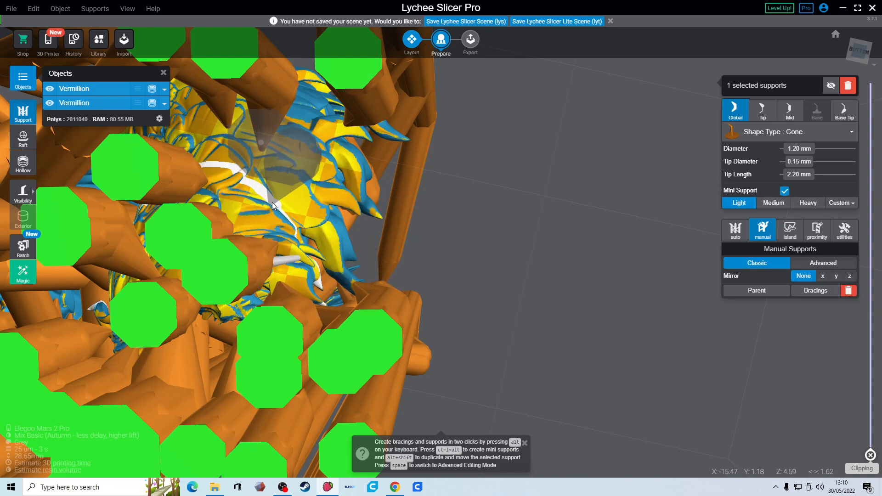
Add straight Light supports beneath the pointed yellow feather overhangs on the underside.
right_drag(385, 170, 454, 305)
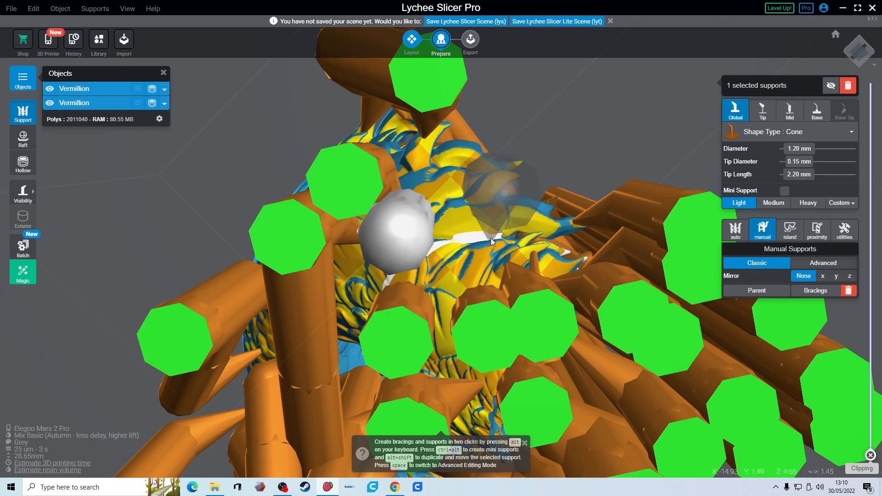
right_click(499, 232)
scroll(520, 185, up, 10)
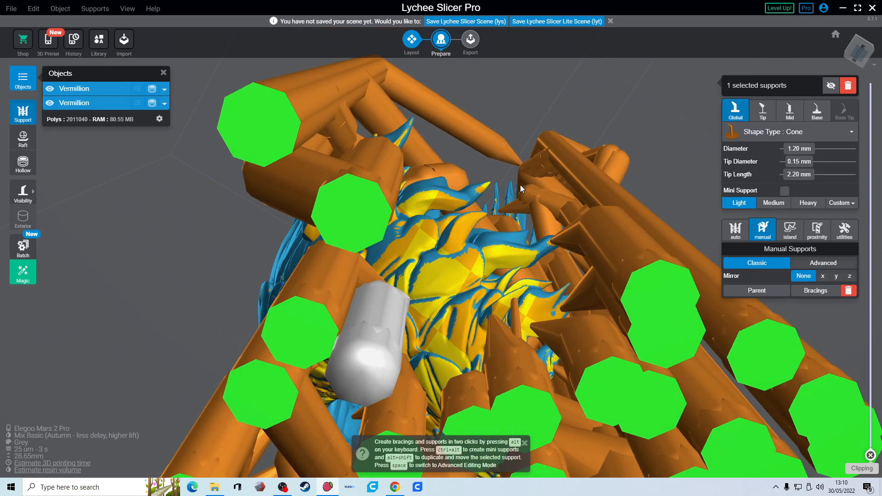
scroll(503, 233, up, 10)
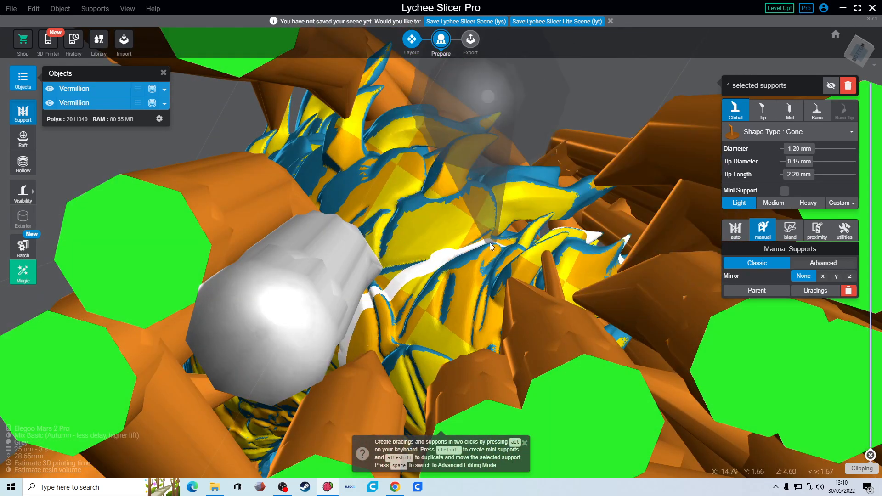
scroll(549, 224, up, 5)
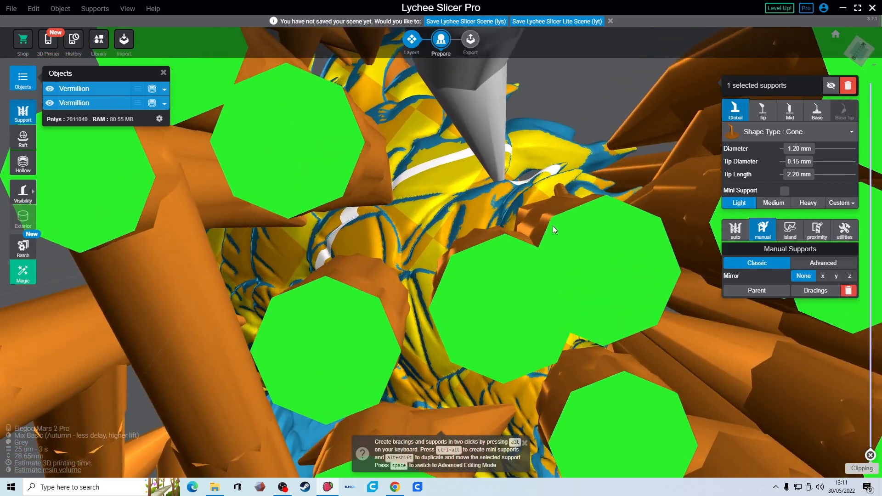
Create mini supports across the gap from the yellow feather patches to the thick supports surrounding them.
drag(434, 243, 349, 177)
ctrl+alt+click(370, 253)
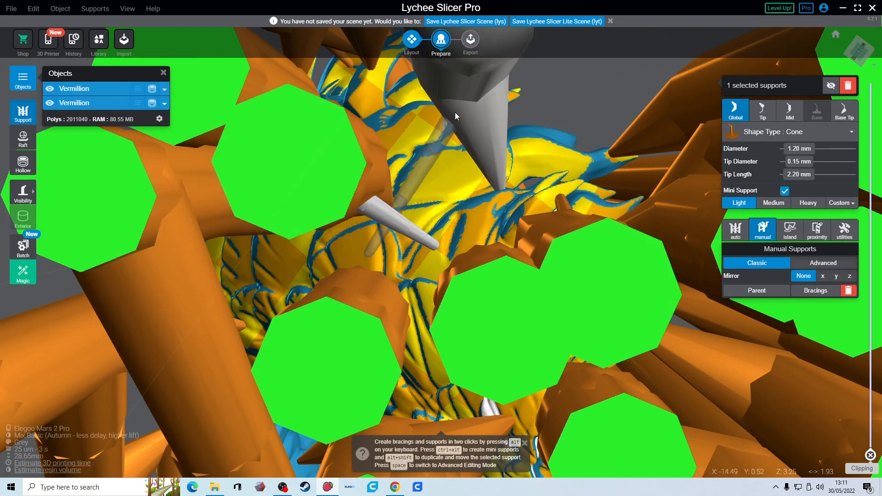
ctrl+alt+click(468, 100)
ctrl+alt+click(478, 226)
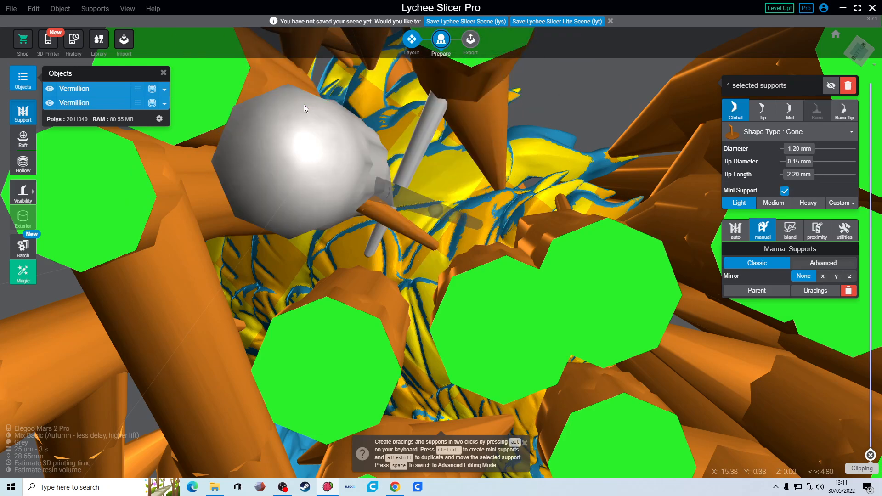
ctrl+alt+click(313, 103)
Create a mini support from the yellow feather edge behind the single straight support to the long angled support beside it.
right_drag(445, 157, 619, 183)
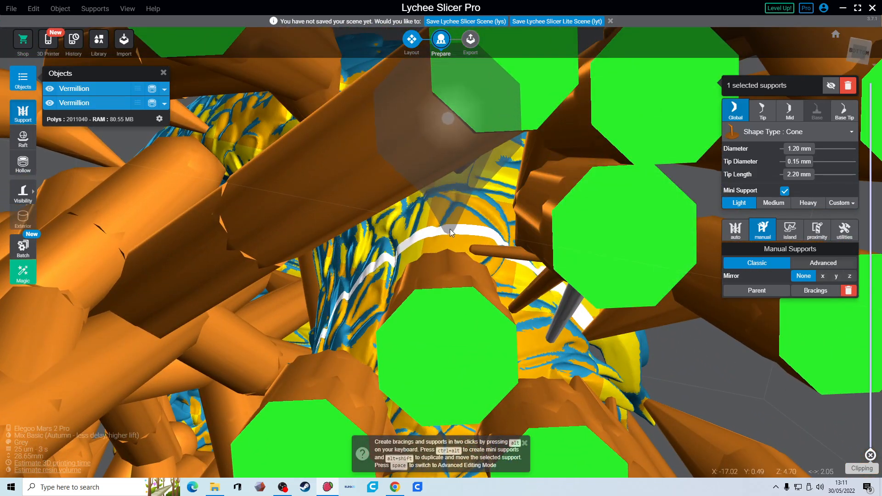
ctrl+alt+click(453, 222)
ctrl+alt+click(399, 126)
right_drag(526, 166, 312, 208)
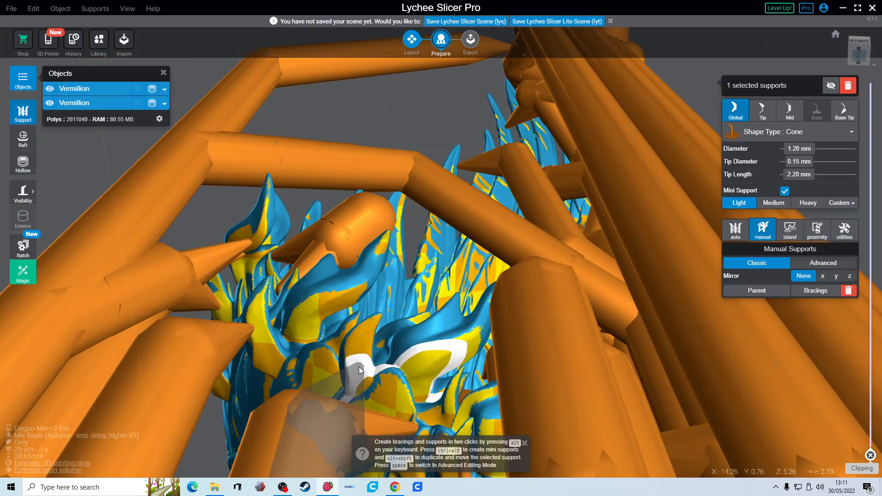
scroll(322, 455, up, 5)
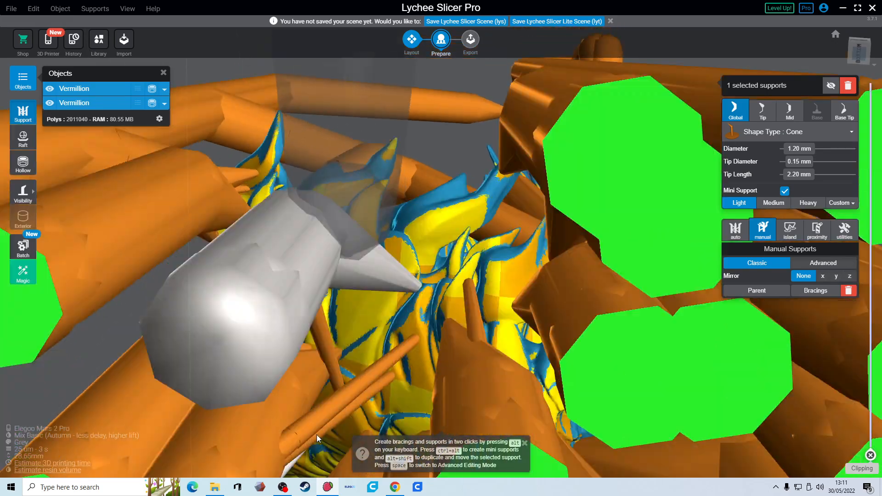
Create mini supports from the curled feather overhangs to the two thick supports flanking them.
right_drag(271, 358, 503, 279)
middle_drag(502, 278, 489, 75)
right_drag(490, 75, 479, 108)
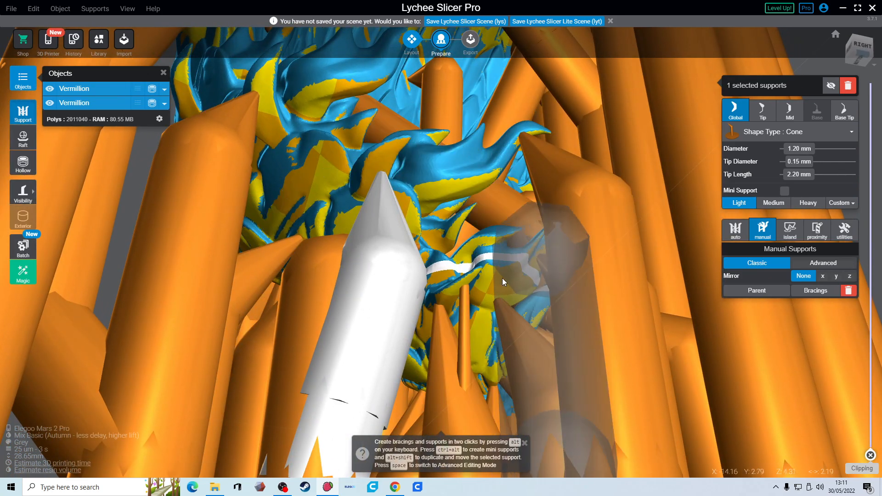
ctrl+alt+click(502, 273)
ctrl+alt+click(633, 365)
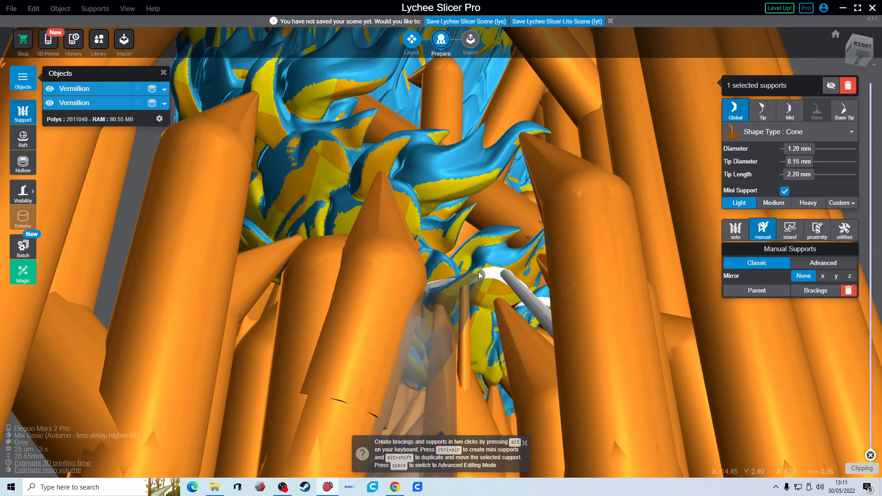
click(360, 335)
ctrl+alt+click(360, 333)
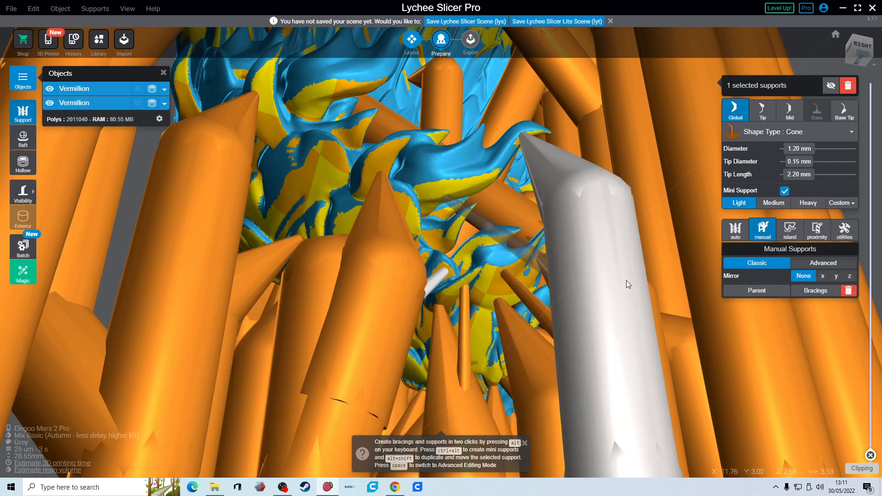
ctrl+alt+click(487, 183)
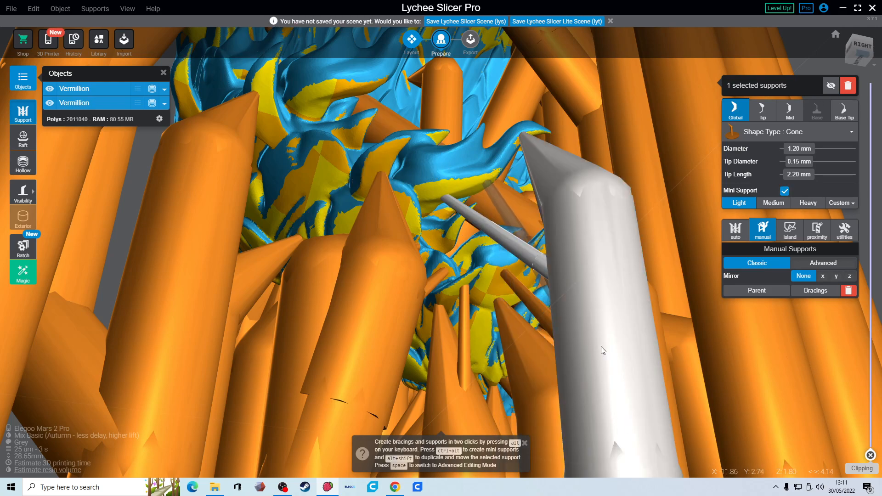
ctrl+alt+click(601, 388)
Add an angled Light support from the feather overhang behind the pointed column to the tall column beyond it.
right_drag(636, 341, 600, 337)
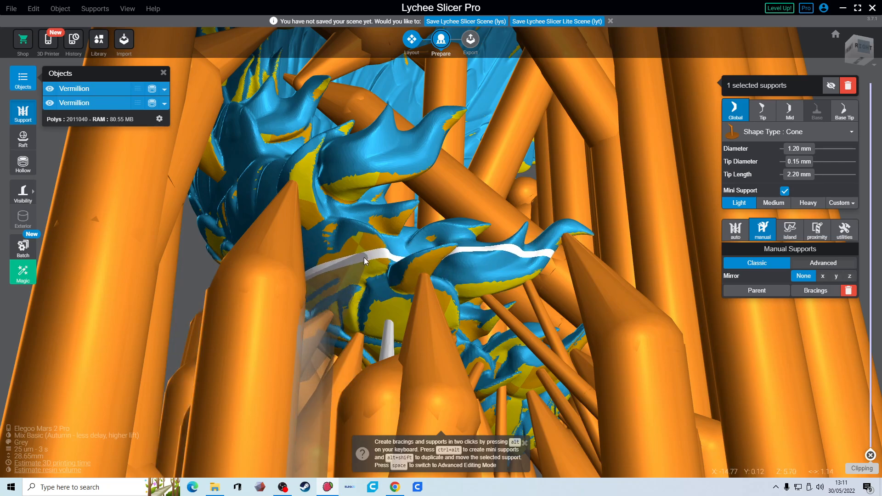
alt+click(146, 389)
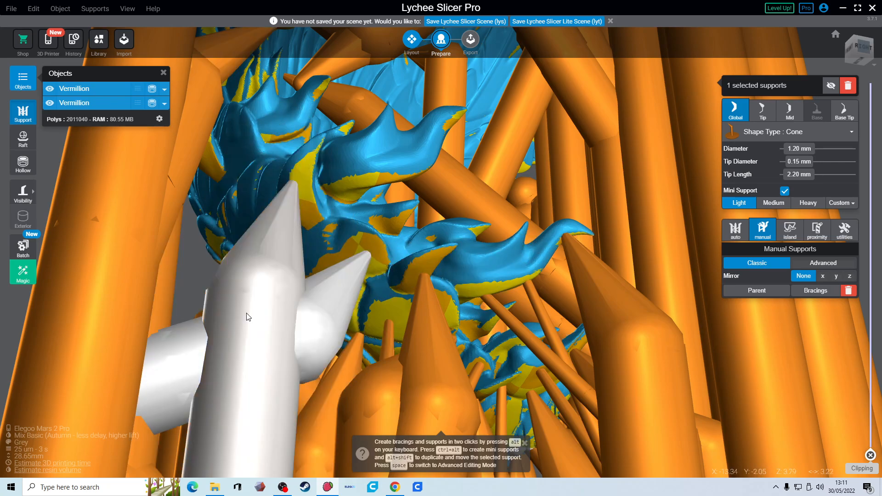
Create two mini supports from the underside of the large curled feather to the pointed support below it.
right_drag(291, 265, 279, 261)
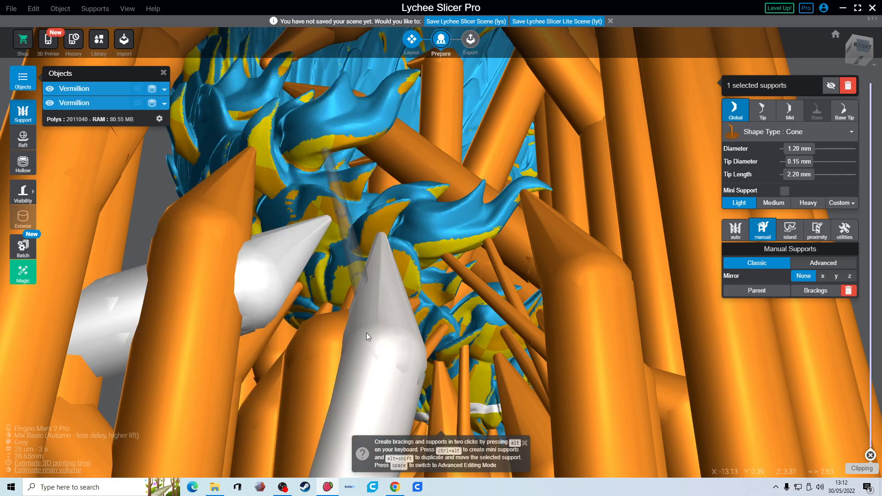
key(ctrl+alt)
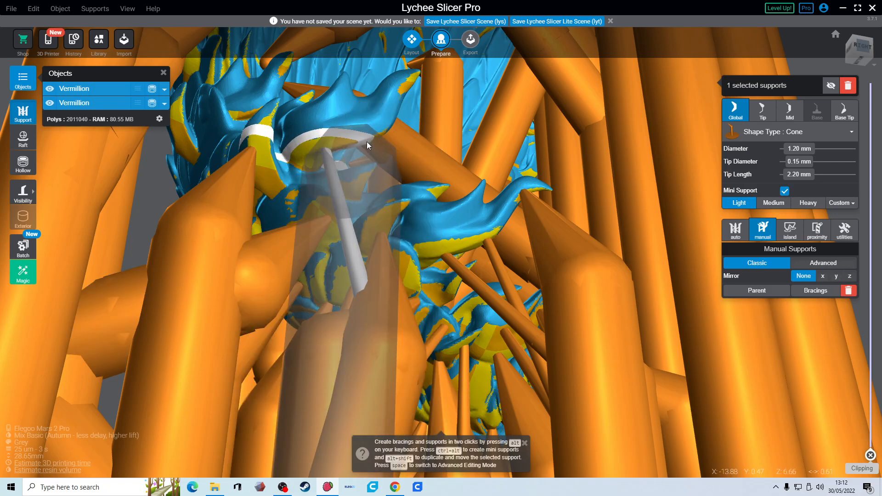
ctrl+alt+click(367, 141)
ctrl+alt+click(372, 373)
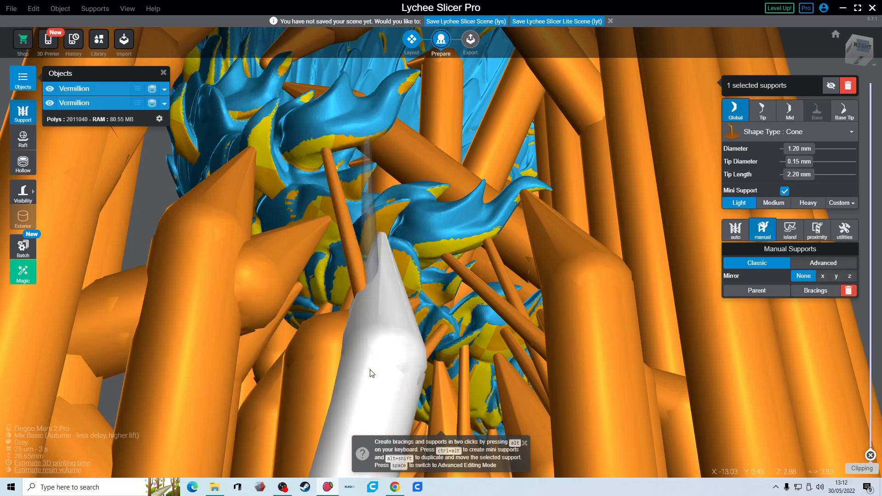
Create mini supports from the feathers behind the angled Light support to the adjacent thick supports.
right_drag(461, 313, 388, 307)
drag(209, 235, 139, 266)
right_drag(212, 282, 301, 285)
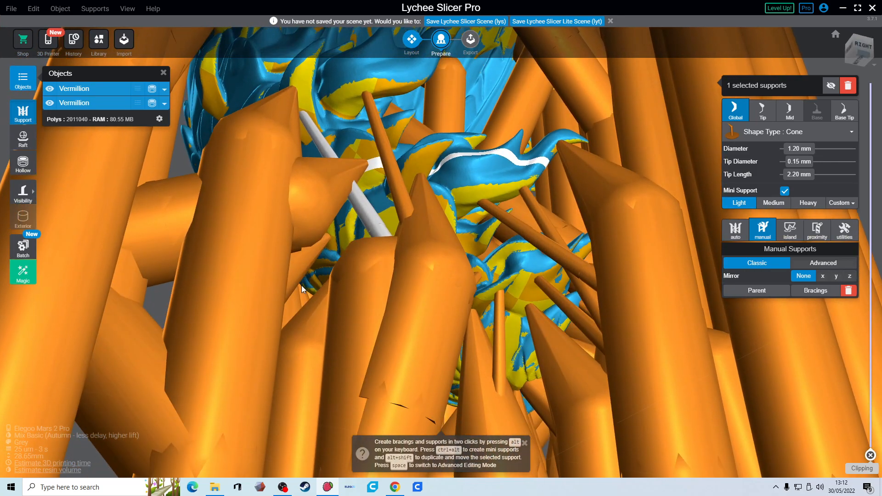
ctrl+alt+click(398, 130)
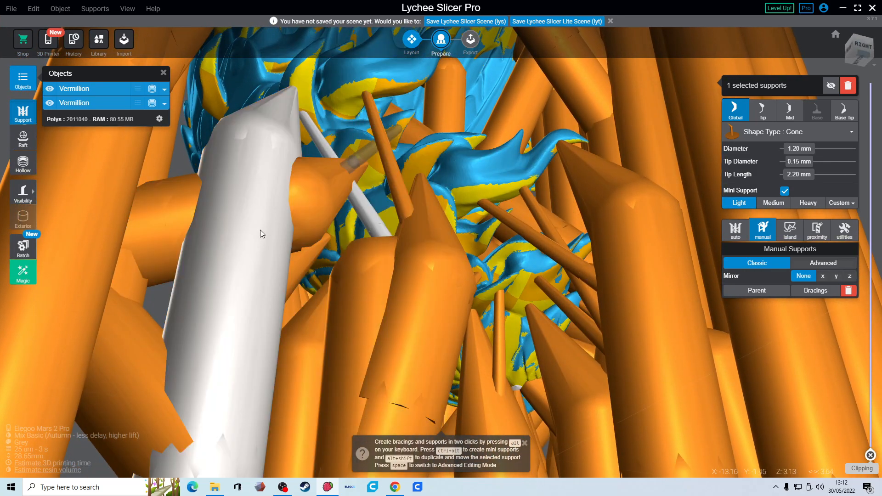
ctrl+alt+click(260, 229)
Create mini supports from the yellow feather undersides to the thick supports in the densely supported area below the body.
right_drag(433, 169, 438, 167)
right_drag(484, 246, 470, 159)
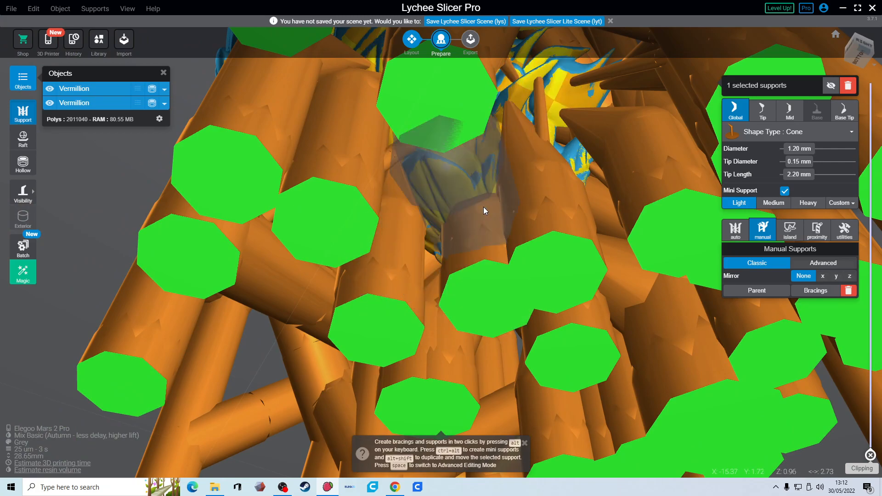
right_drag(450, 90, 370, 89)
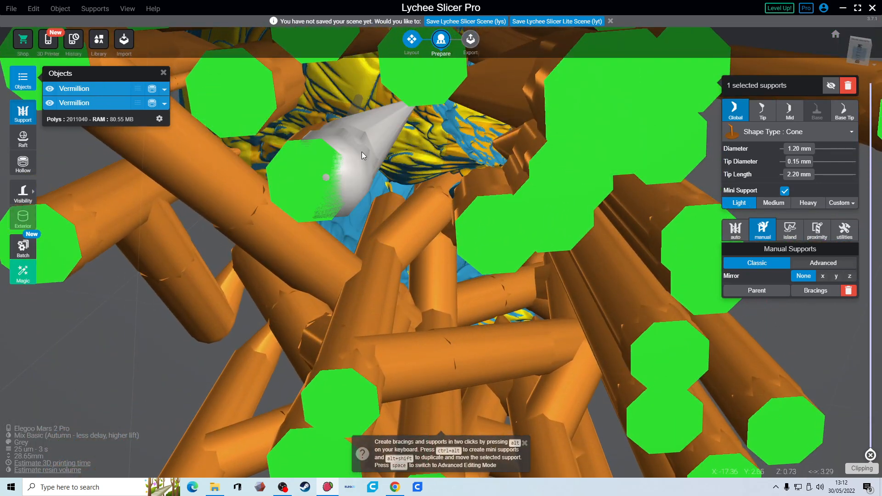
right_drag(383, 124, 432, 137)
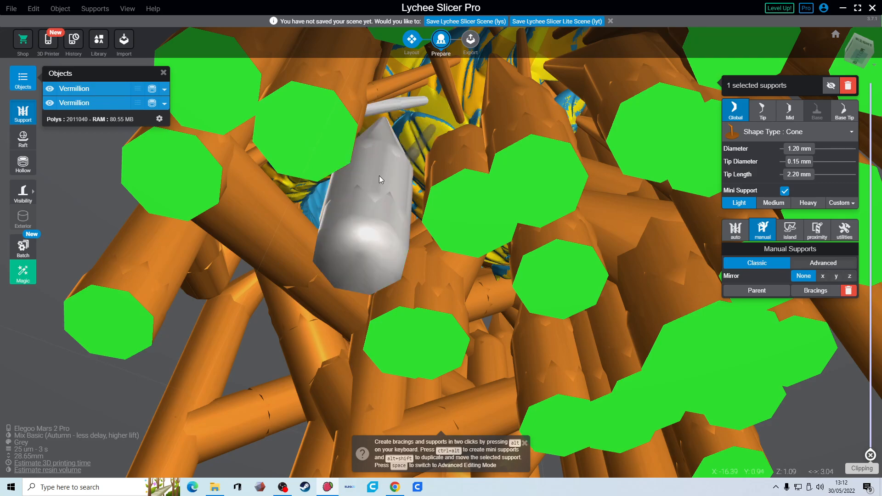
right_drag(477, 167, 241, 126)
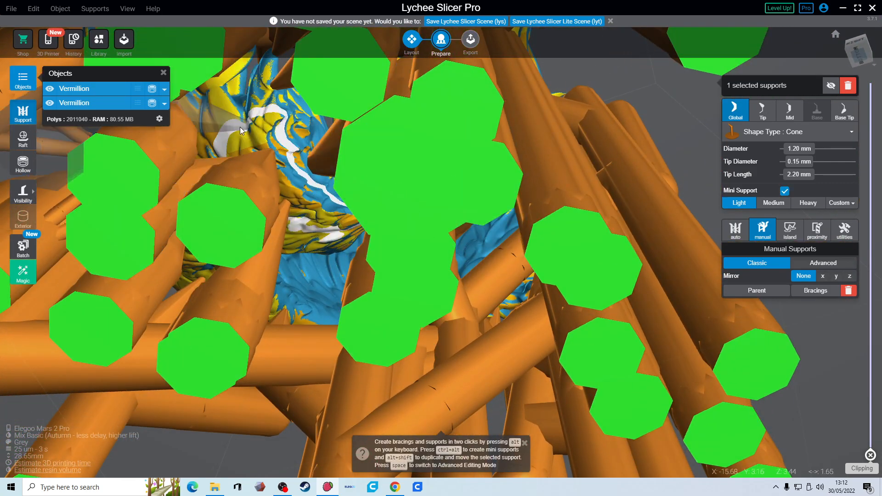
click(226, 222)
Create mini supports from the yellow patches on the front of the body to the nearest thick support and diagonal bracing.
right_drag(175, 130, 250, 84)
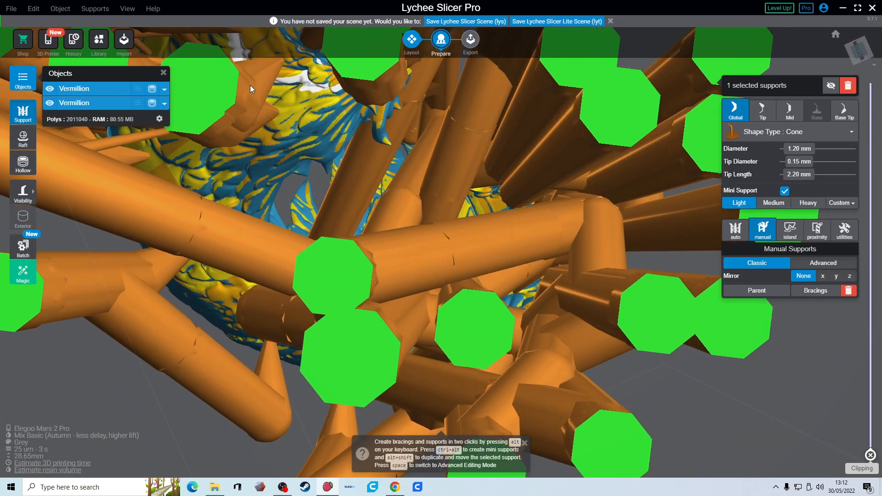
right_drag(313, 97, 580, 153)
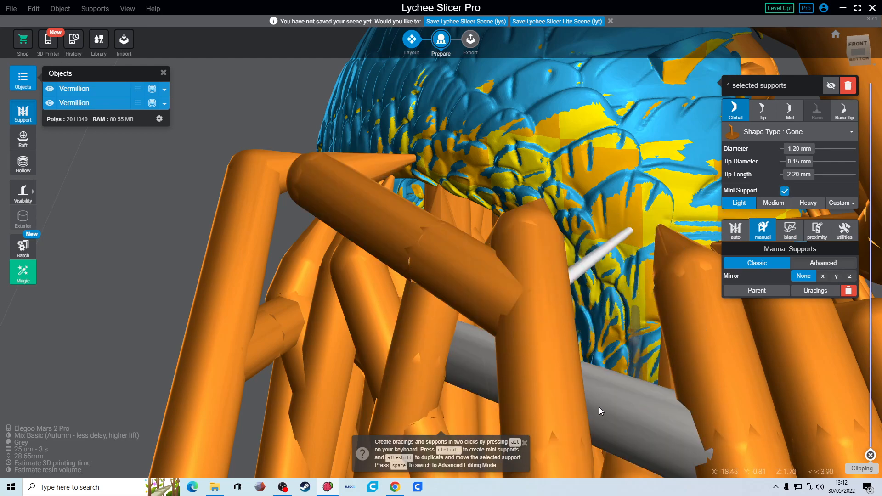
right_drag(642, 299, 469, 285)
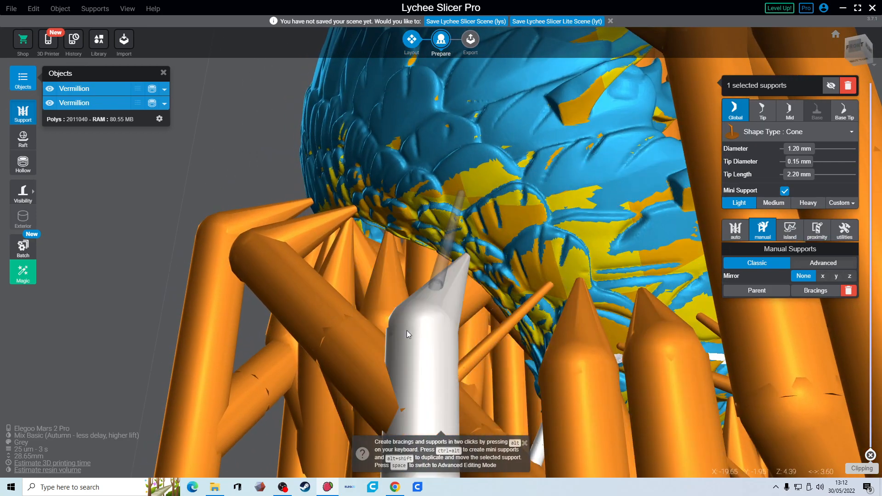
right_drag(411, 316, 501, 282)
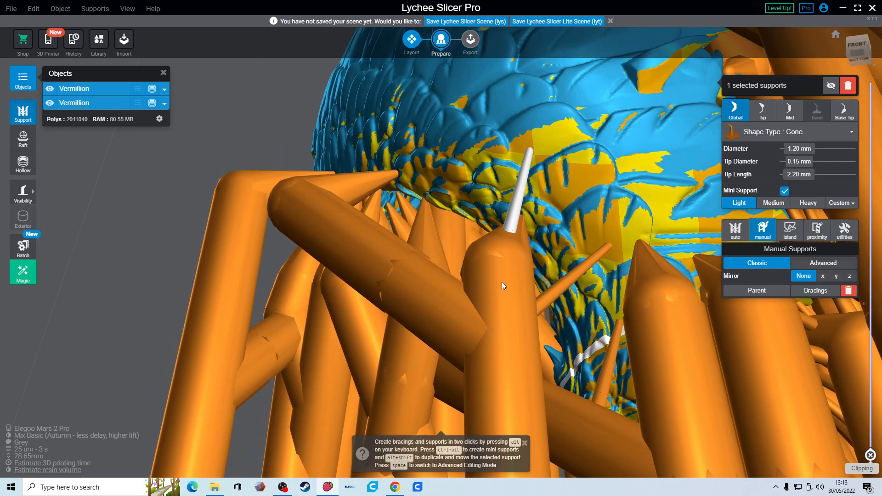
Create mini supports from the remaining yellow patches beside the front support to the diagonal bracing and that support.
ctrl+alt+click(593, 231)
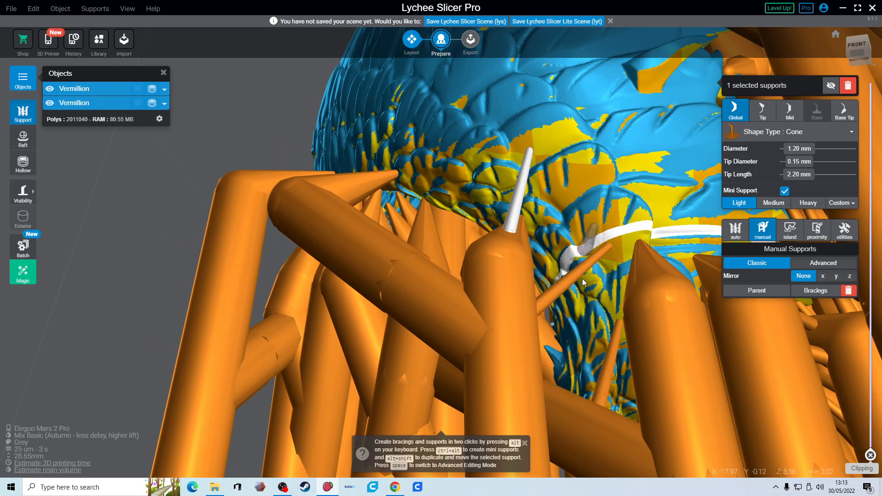
ctrl+alt+click(557, 408)
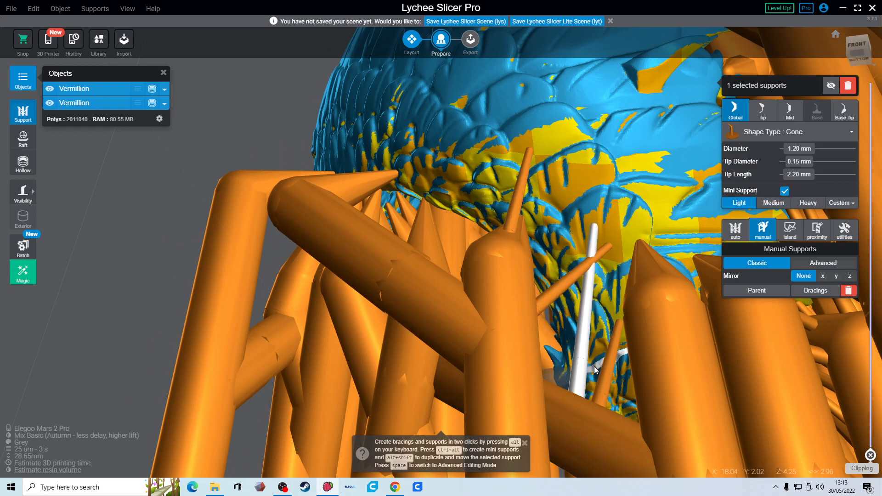
right_drag(584, 363, 578, 229)
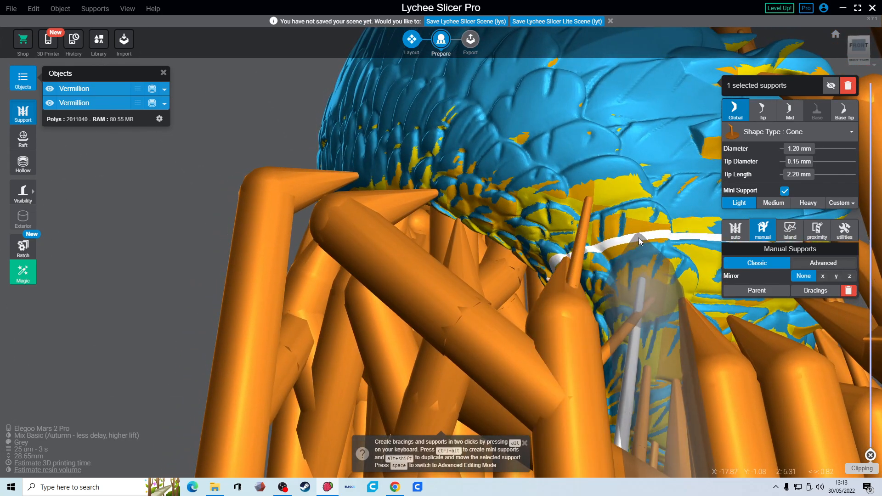
ctrl+alt+click(638, 237)
ctrl+alt+click(572, 308)
Create a mini support under the small curled feather low on the underside of the body.
right_drag(526, 242, 514, 145)
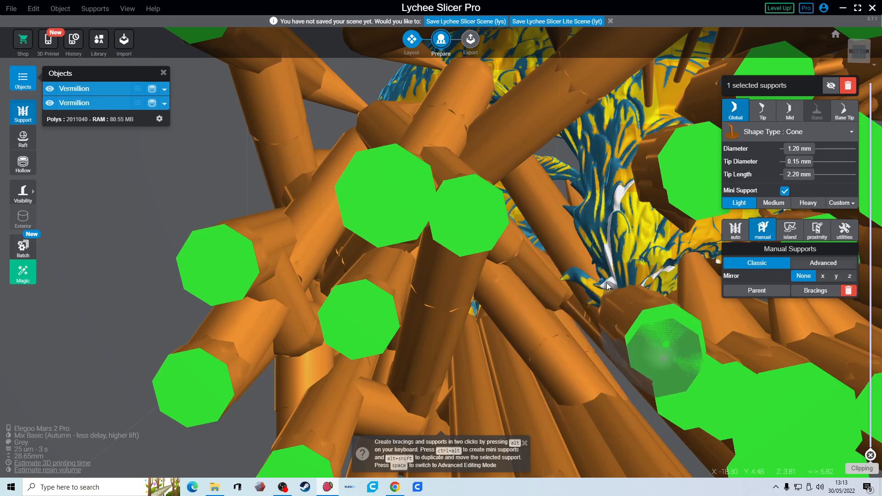
right_drag(641, 319, 708, 319)
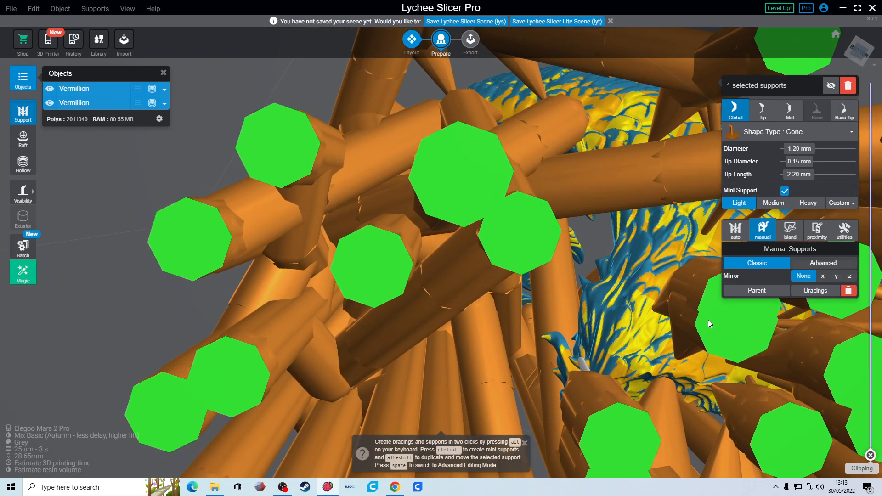
Reduce the tip diameter of the angled support touching the feather edge on the back of the body to 0.07 mm.
right_drag(563, 356, 464, 357)
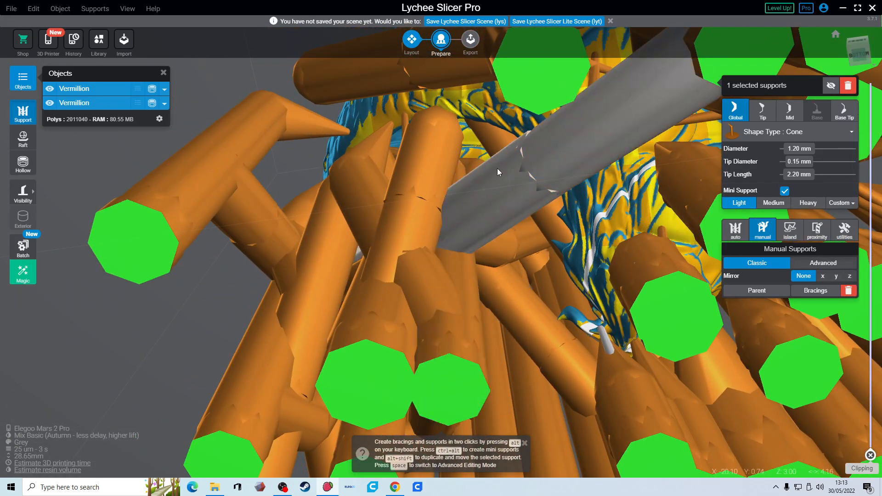
right_drag(500, 123, 276, 74)
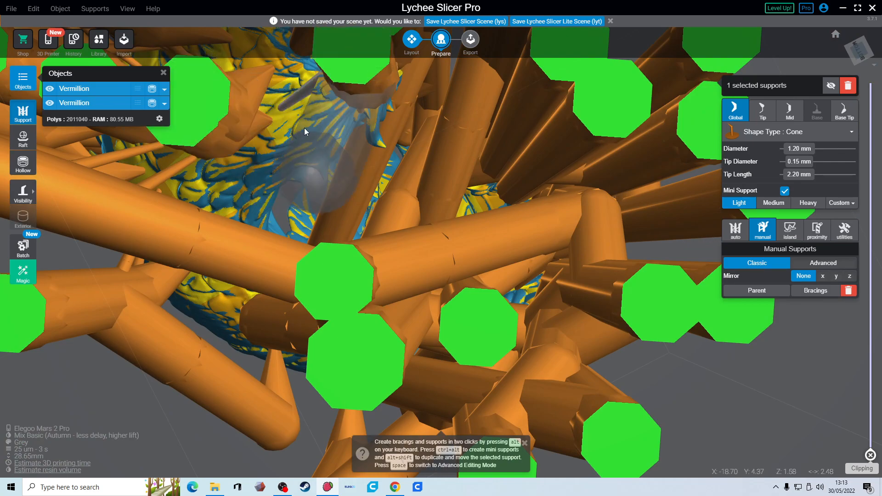
right_drag(342, 97, 568, 158)
scroll(537, 183, up, 5)
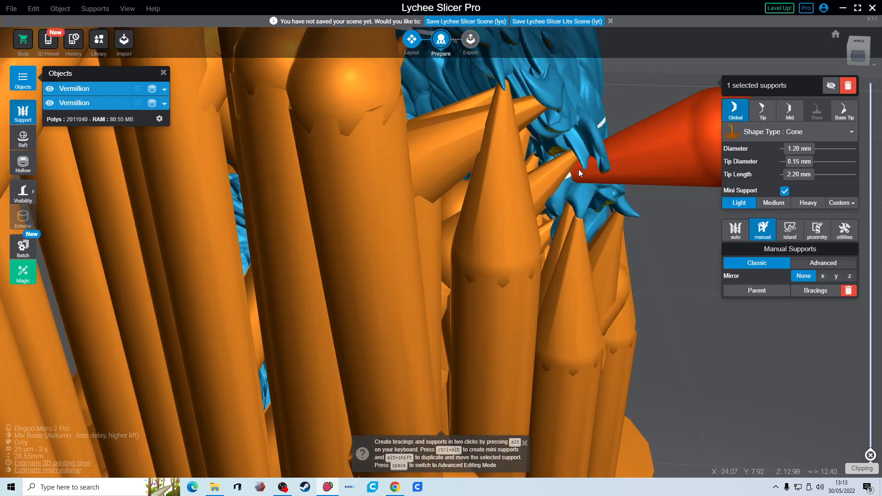
scroll(623, 143, down, 4)
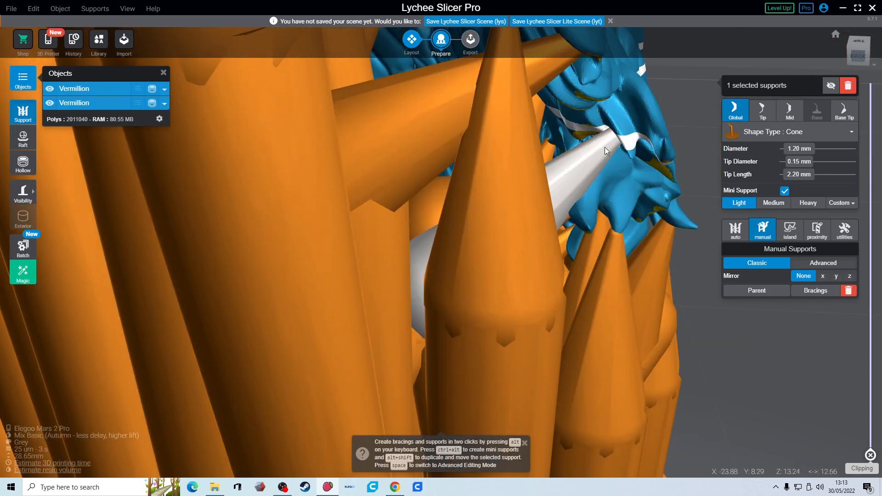
drag(796, 164, 793, 164)
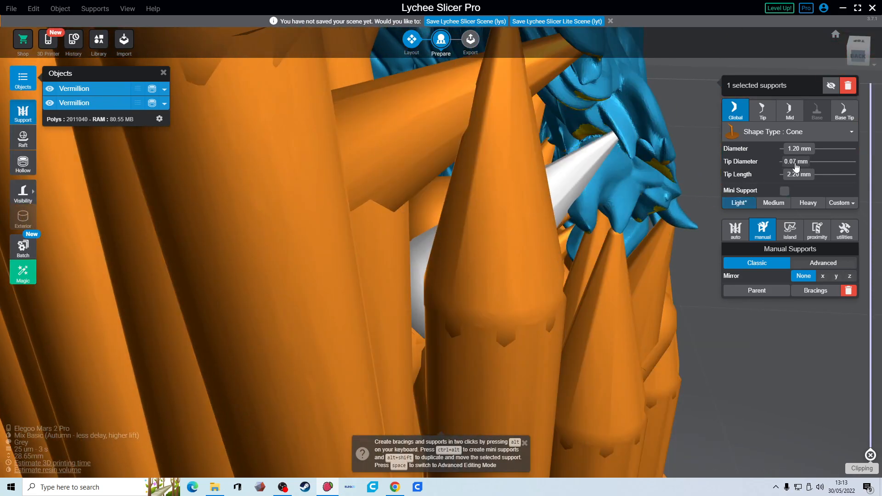
Add a Light mini support under the pointed feather on the body's back edge and set its tip diameter to 0.12 mm.
right_drag(648, 87, 603, 98)
click(262, 124)
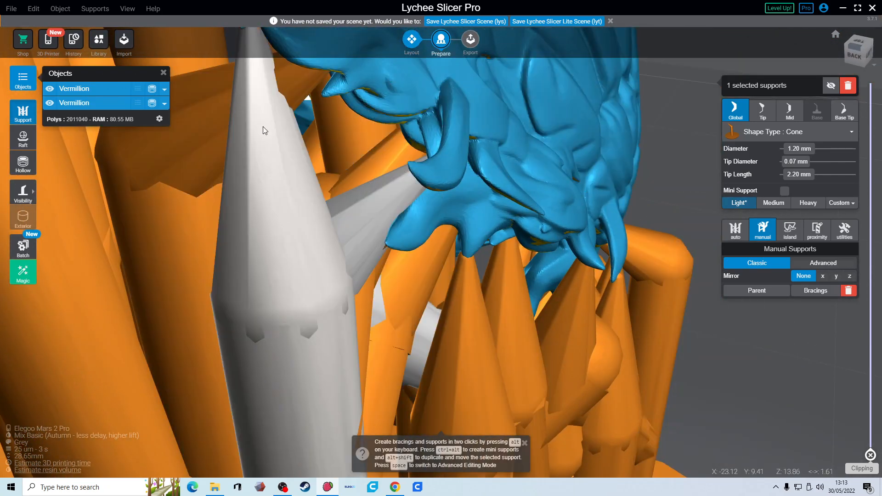
click(784, 191)
right_drag(414, 105, 449, 98)
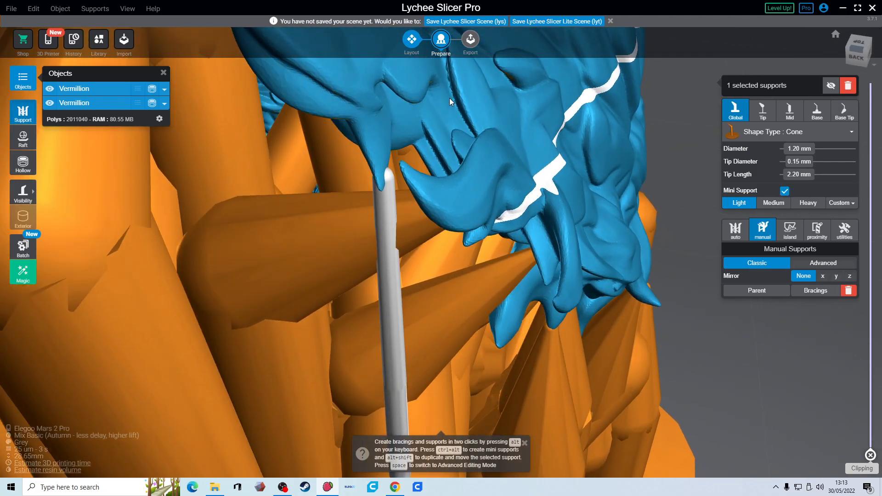
drag(797, 162, 798, 162)
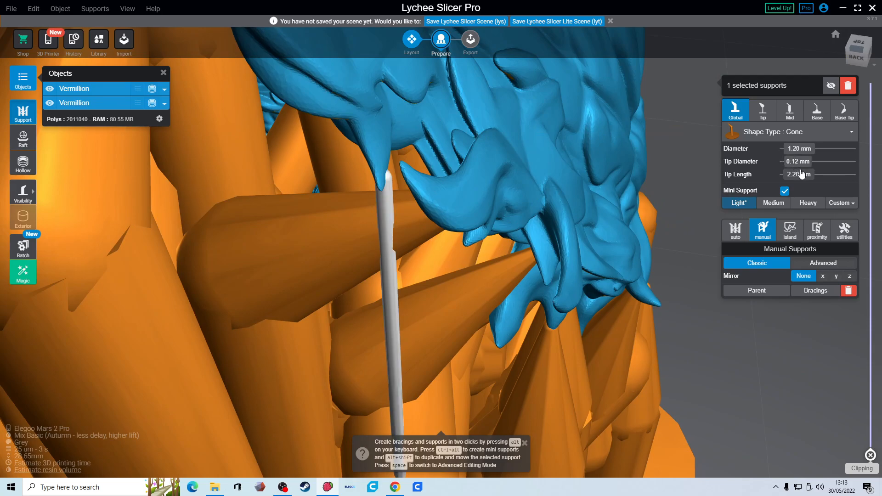
Create mini supports from the yellow feather undersides and the small curled feather to the neighbouring thick cone-tipped supports.
right_drag(518, 135, 441, 324)
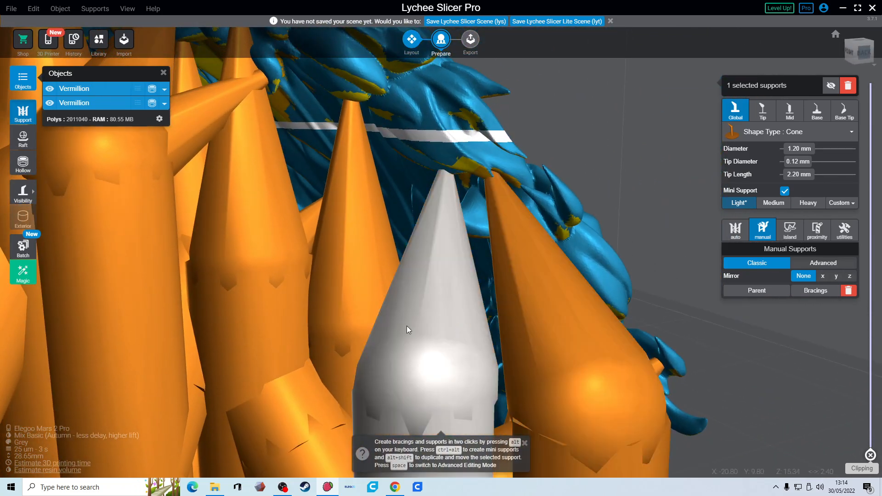
click(474, 170)
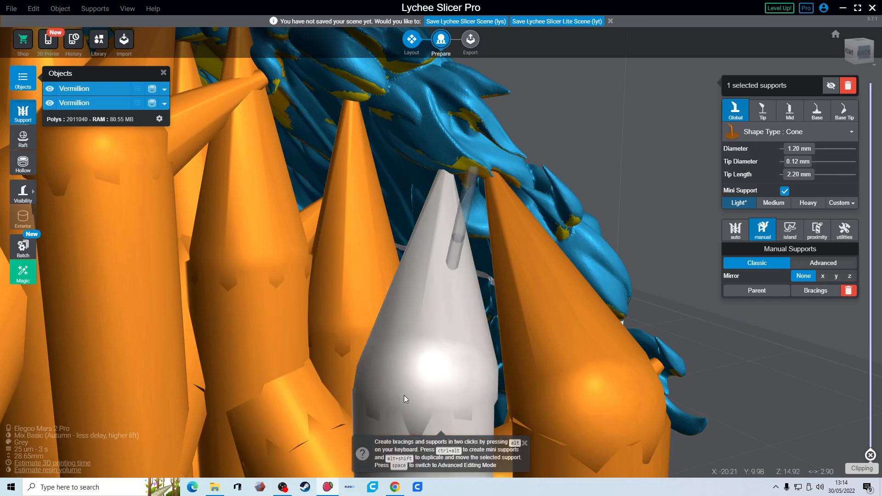
right_drag(463, 376, 503, 392)
right_drag(468, 391, 361, 119)
ctrl+alt+click(362, 120)
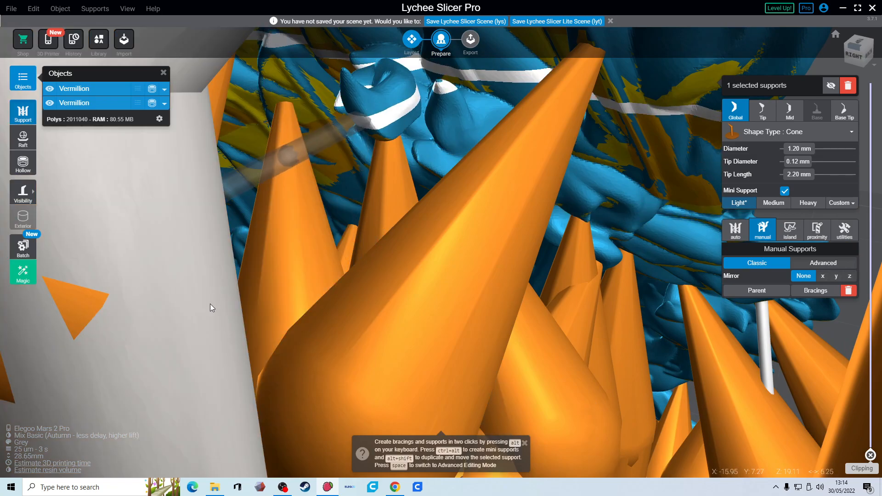
ctrl+alt+click(258, 437)
right_drag(372, 376, 434, 379)
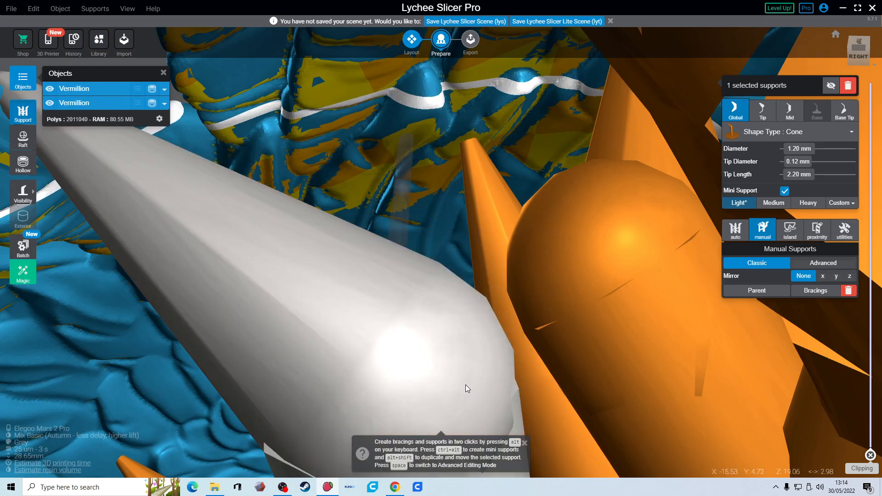
ctrl+alt+click(449, 384)
Create a mini support from the yellow patch behind the thin upright support to the thick pillar, and shift its tip further onto the patch.
right_drag(538, 377, 256, 311)
click(328, 300)
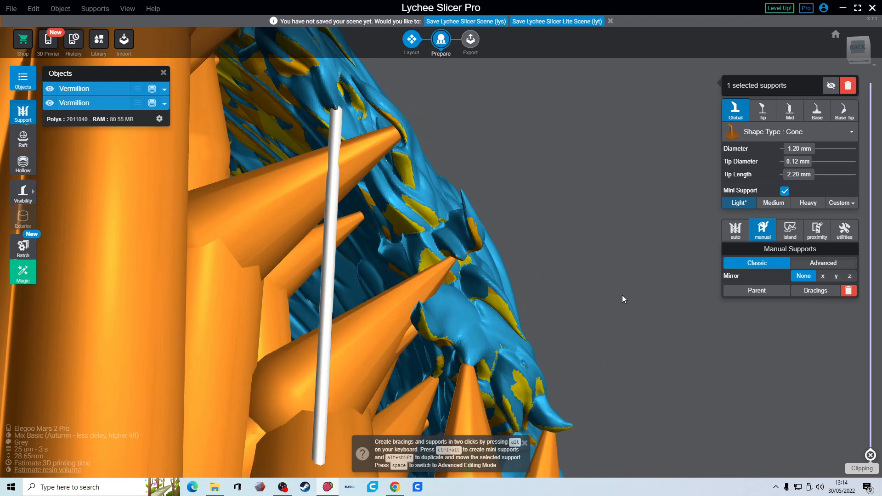
scroll(622, 301, up, 6)
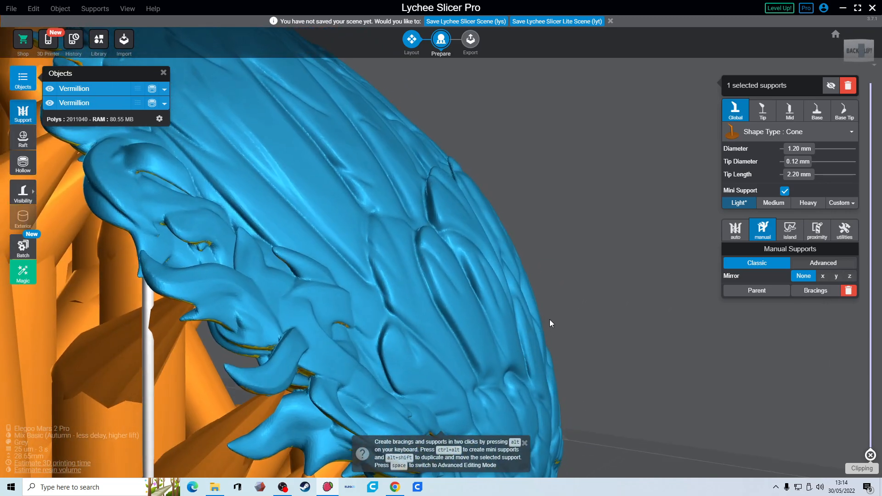
right_drag(548, 318, 449, 216)
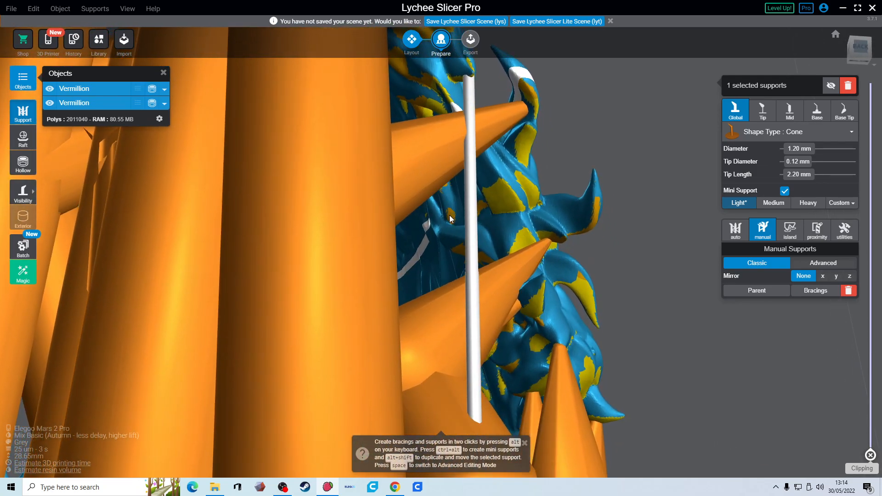
ctrl+alt+click(501, 194)
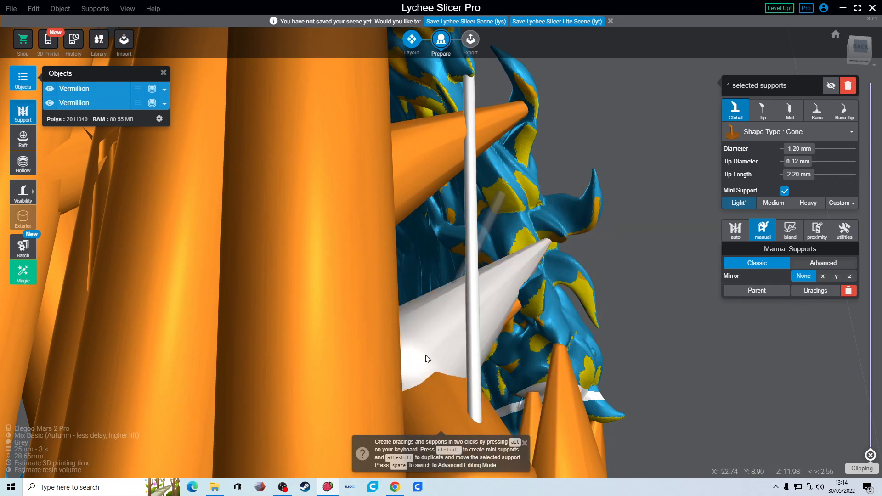
ctrl+alt+click(358, 369)
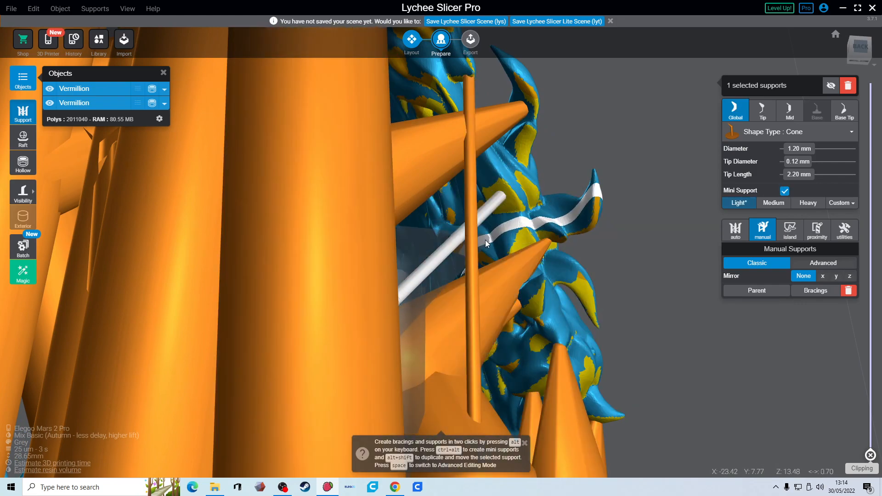
click(469, 322)
click(476, 417)
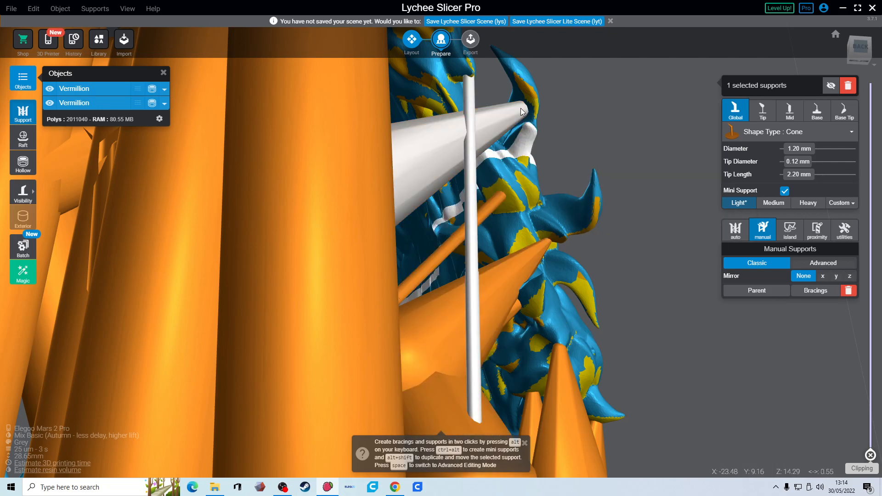
click(505, 200)
mouse_move(509, 199)
mouse_down()
mouse_move(523, 196)
mouse_move(512, 198)
mouse_up()
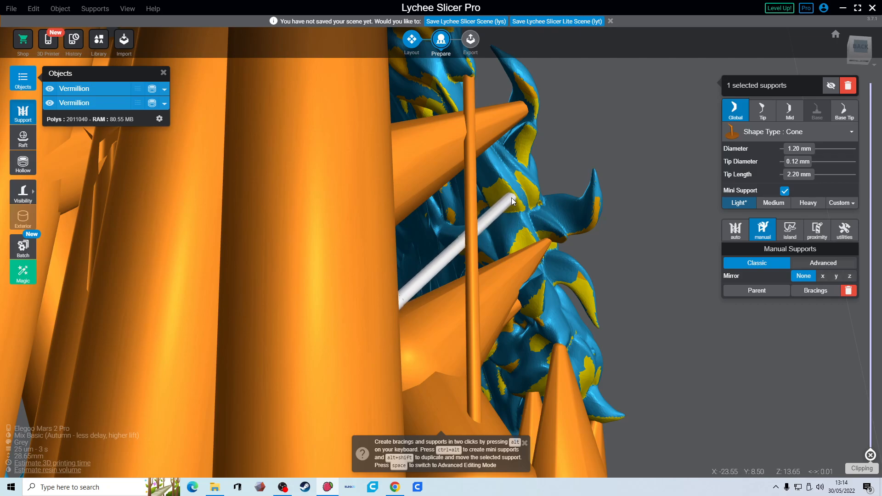
Reset the view and examine the support bases, bracing and yellow overhangs from below on the densely supported Vermillion part.
right_drag(561, 233, 629, 118)
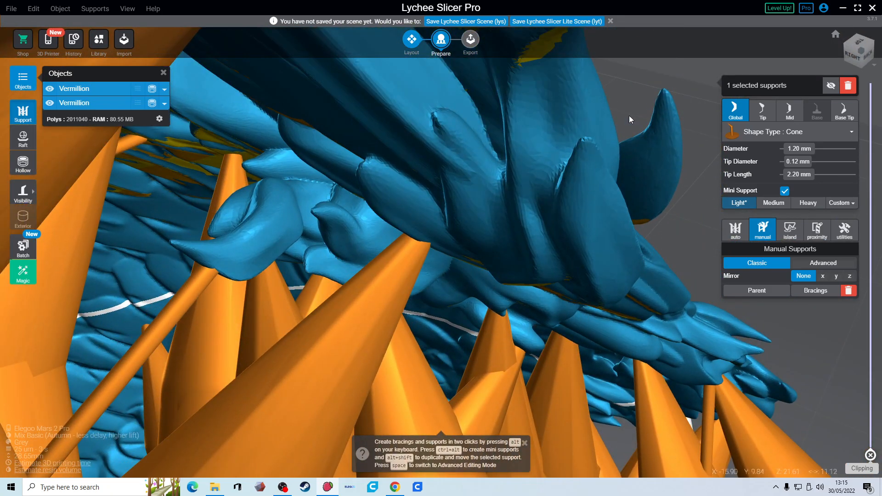
click(835, 34)
right_drag(575, 132, 332, 148)
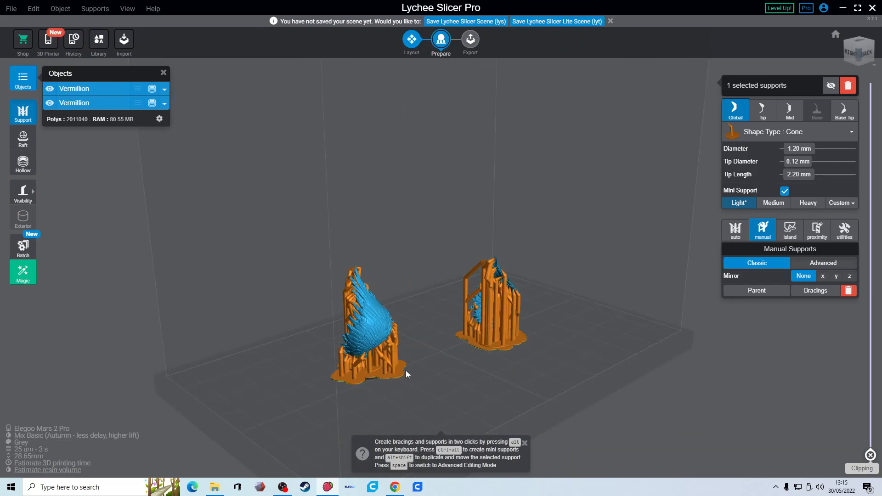
scroll(416, 349, up, 6)
right_drag(403, 336, 1, 191)
scroll(249, 195, up, 5)
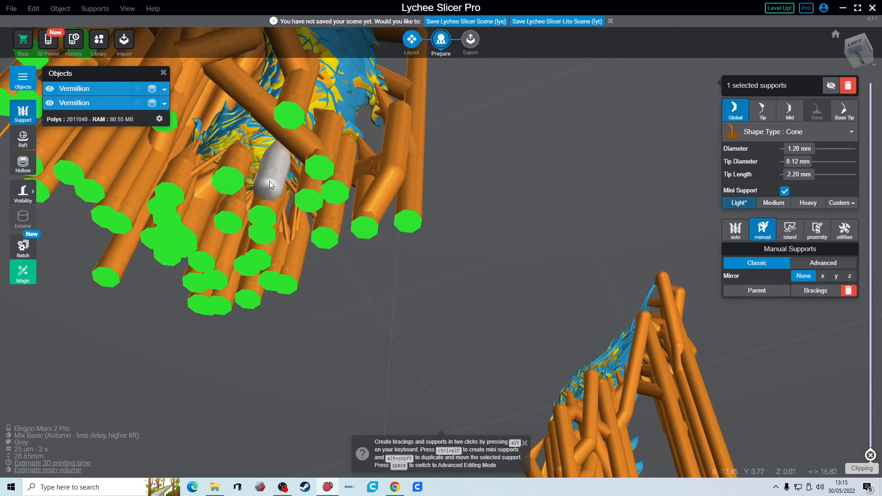
right_drag(279, 182, 303, 199)
scroll(319, 178, up, 5)
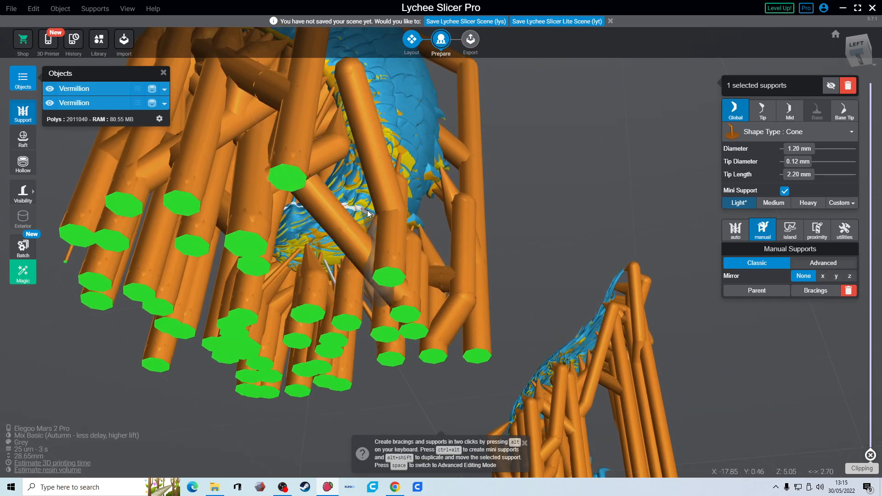
right_drag(403, 242, 372, 219)
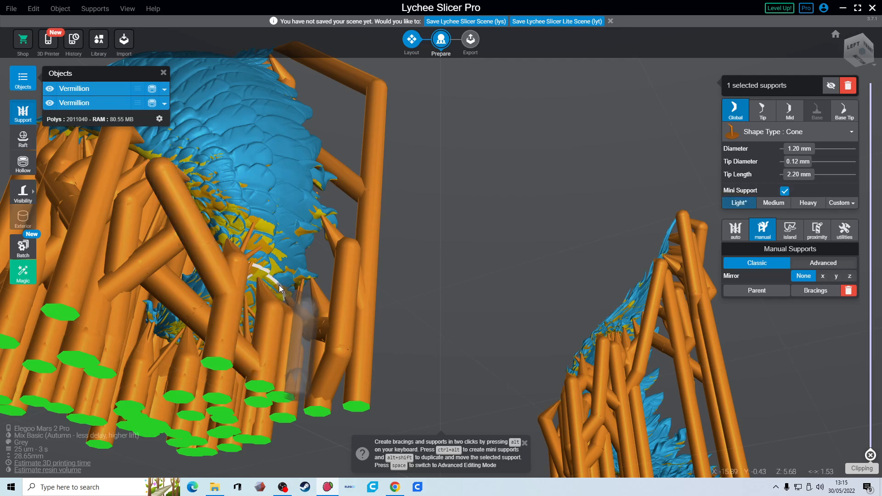
right_drag(265, 292, 232, 281)
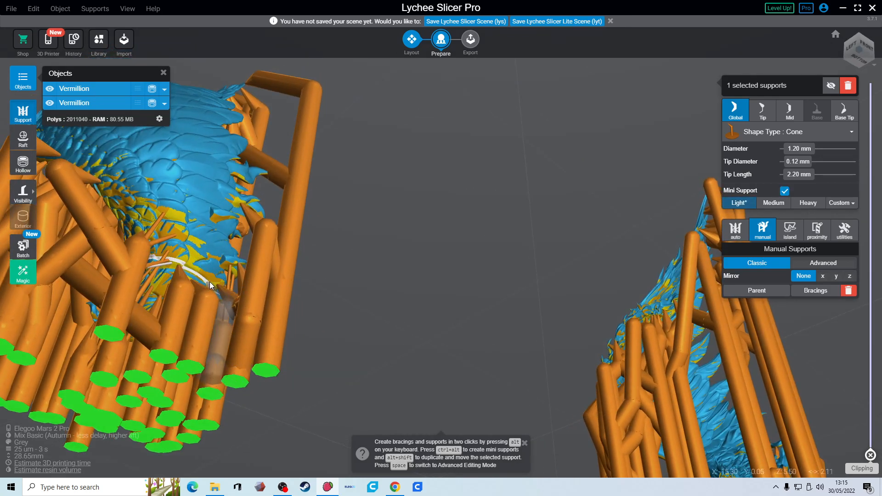
right_drag(244, 332, 401, 138)
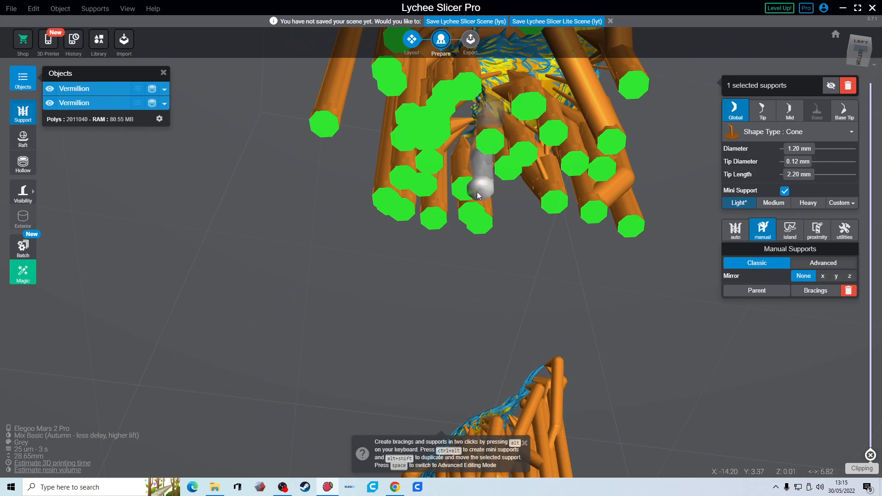
click(480, 224)
scroll(508, 223, up, 3)
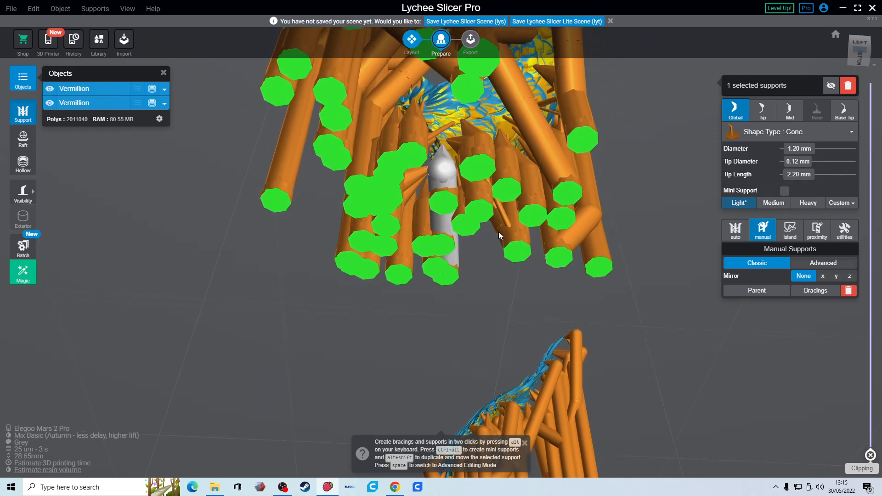
scroll(498, 230, up, 5)
right_drag(454, 232, 451, 235)
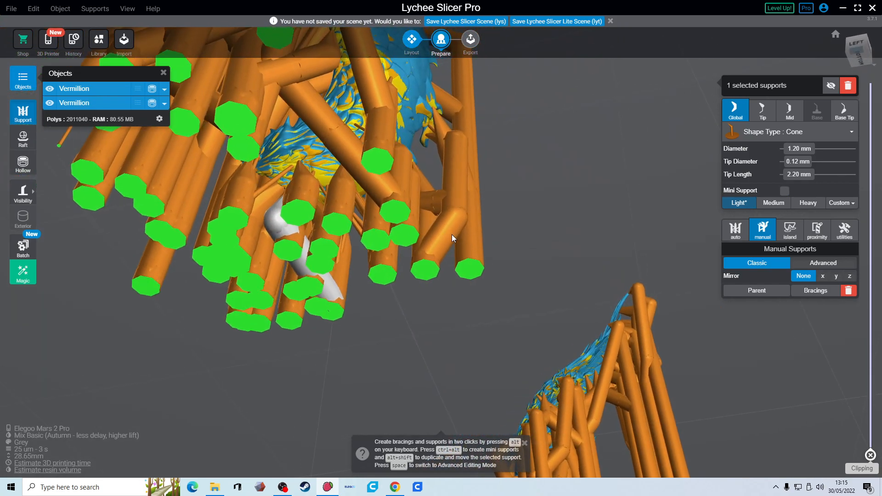
click(327, 178)
right_drag(354, 215, 303, 259)
Reposition the base of the tall Light support at the raft's edge so its pillar stands apart from the neighbouring supports.
click(496, 317)
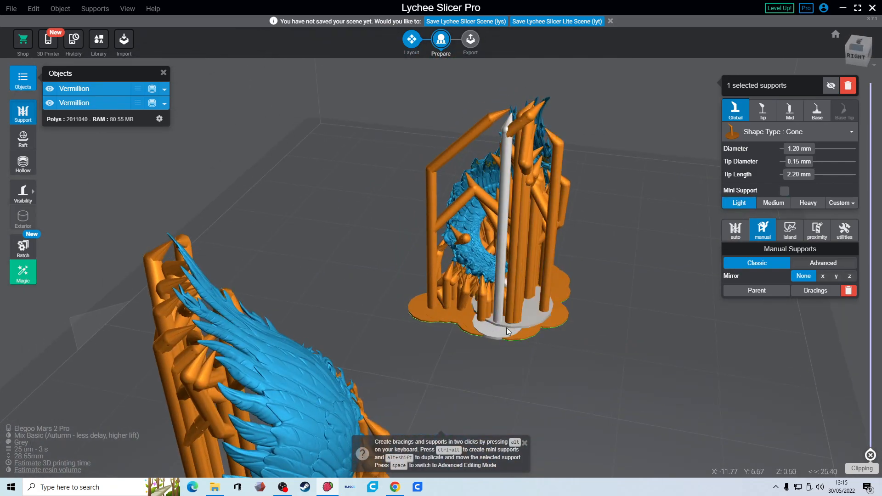
drag(489, 331, 537, 308)
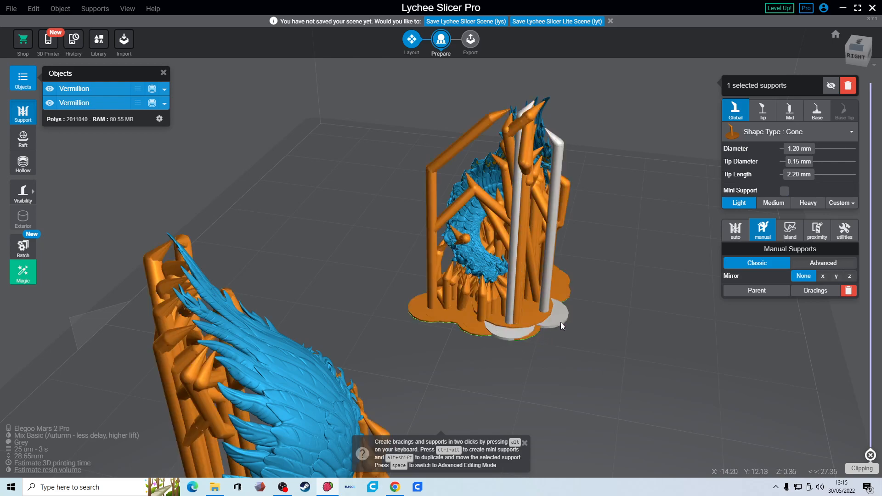
mouse_move(503, 334)
mouse_down()
mouse_move(552, 342)
mouse_move(532, 306)
mouse_move(541, 300)
mouse_move(521, 338)
mouse_move(513, 325)
mouse_up()
right_drag(587, 327, 636, 377)
drag(634, 357, 631, 377)
Move the base of the Light support behind the crossed pillars outward to the raft's outer edge, slanting its pillar.
right_drag(682, 359, 520, 311)
right_drag(593, 343, 541, 418)
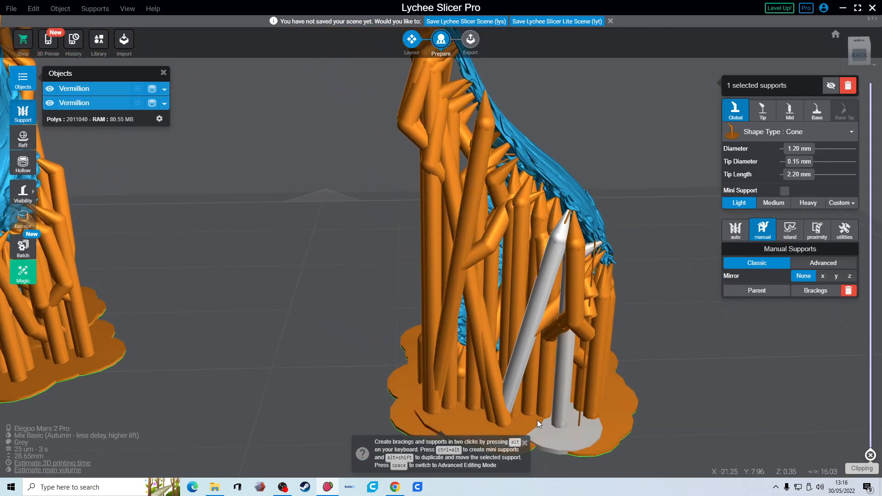
click(529, 412)
drag(543, 424, 574, 446)
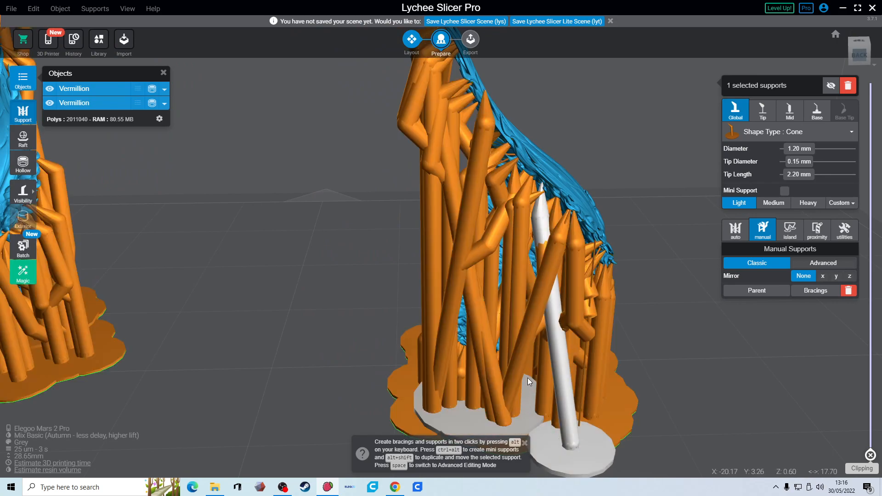
Move the base of the tall Light support beside the curved feather tip outward along the raft's edge.
right_drag(475, 404, 636, 381)
click(551, 400)
drag(580, 349, 623, 349)
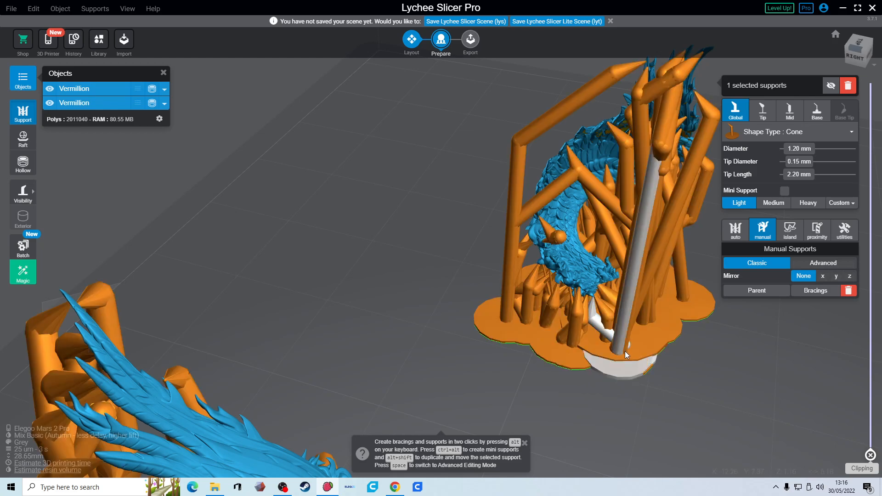
Move the bases of a Light and a Medium support beneath the other Vermillion part outward, angling their pillars across the build plate.
right_drag(504, 360, 712, 339)
right_drag(374, 317, 401, 251)
drag(400, 251, 374, 258)
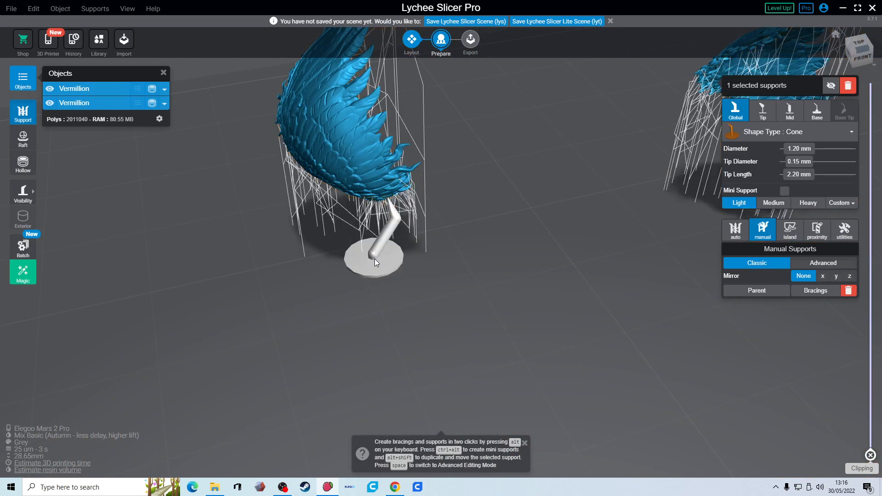
right_drag(347, 247, 404, 237)
drag(302, 274, 336, 285)
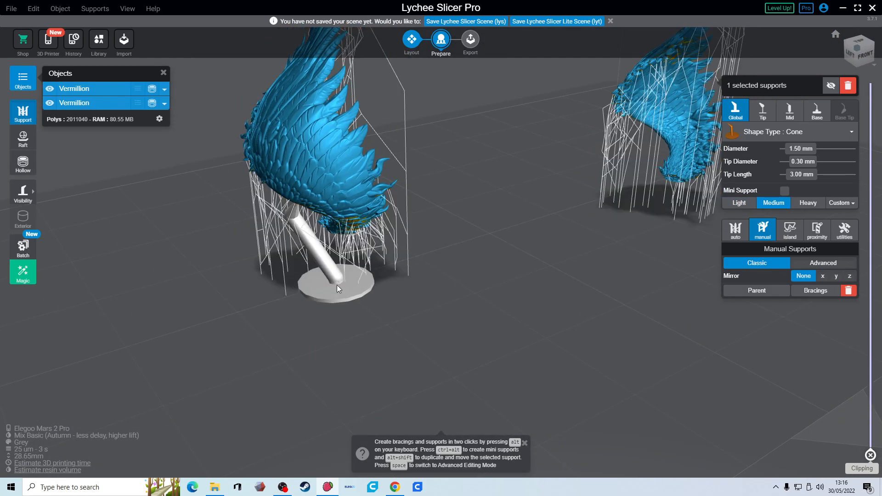
Move the bases of a Medium support and a Light support outward to the raft's edge beneath the Vermillion part.
right_drag(221, 290, 284, 312)
click(258, 323)
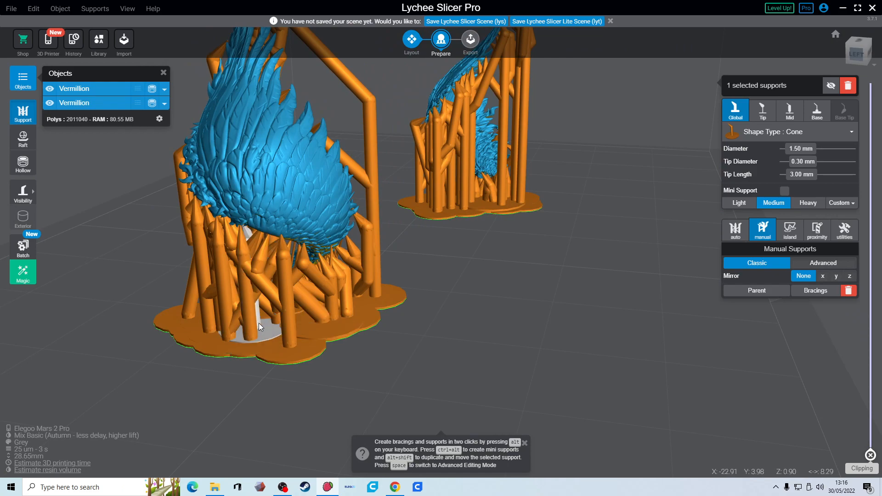
drag(261, 334, 285, 349)
right_drag(286, 350, 339, 327)
drag(335, 378, 315, 382)
right_drag(363, 381, 402, 393)
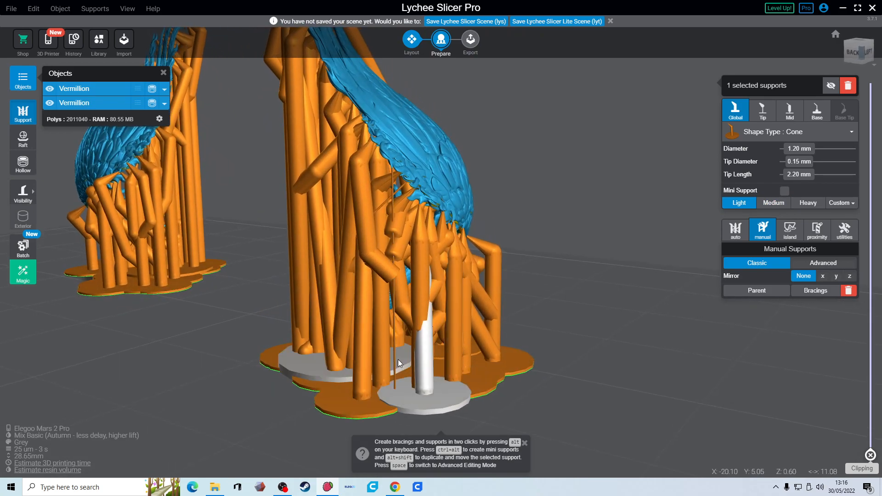
Reattach the lower end of the bent Light support beneath the feathers to the neighbouring upright pillar.
right_drag(407, 327, 359, 273)
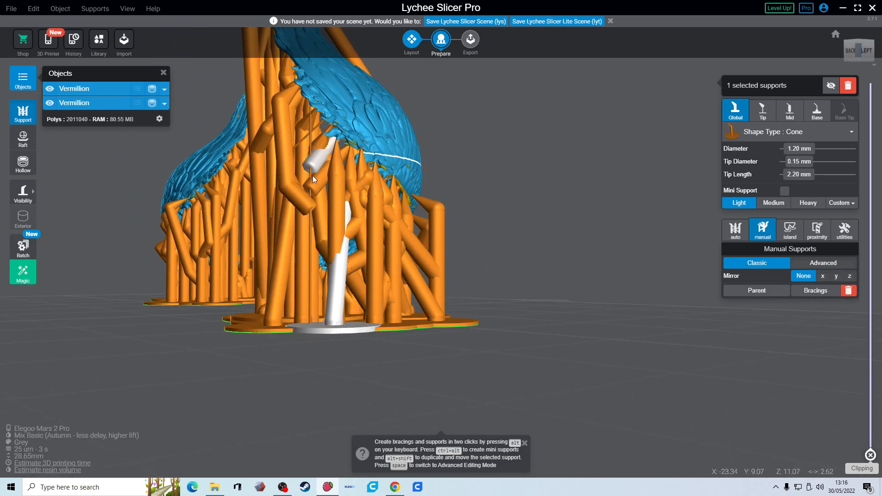
click(313, 158)
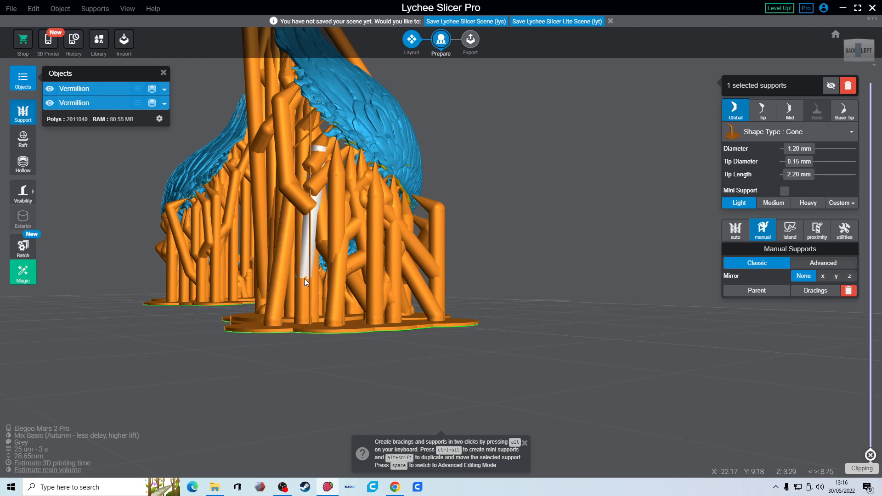
right_drag(304, 278, 363, 230)
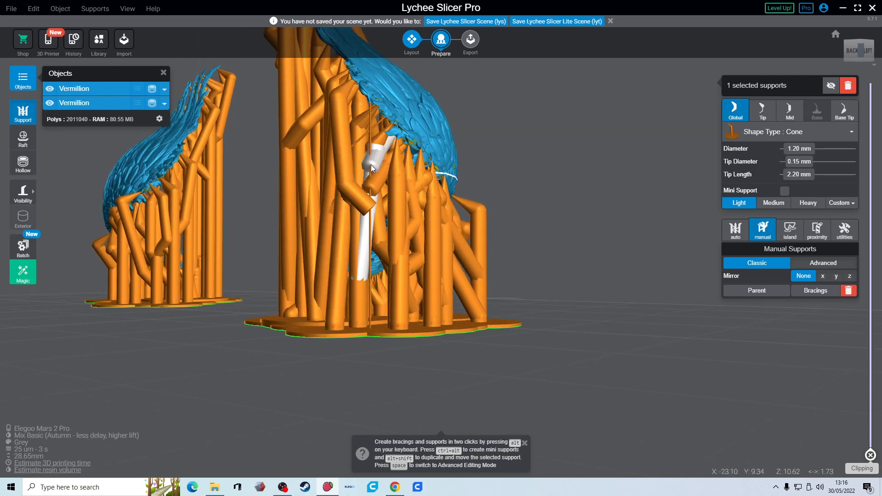
click(396, 263)
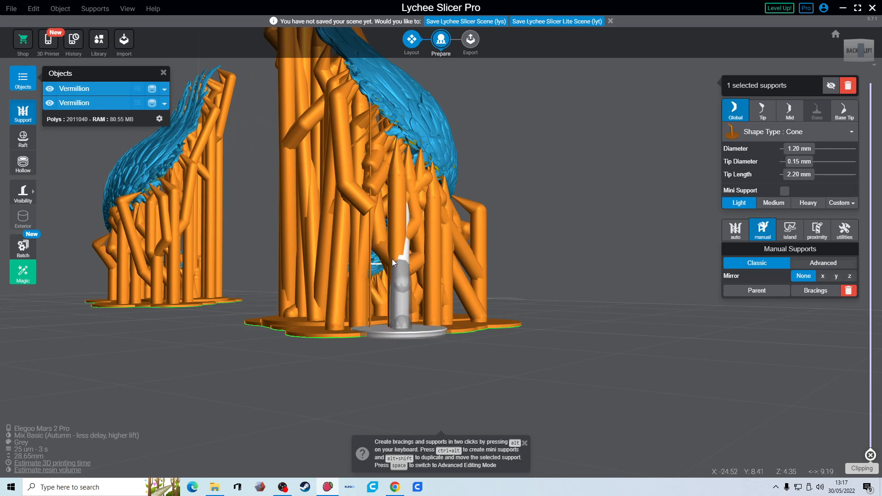
click(372, 198)
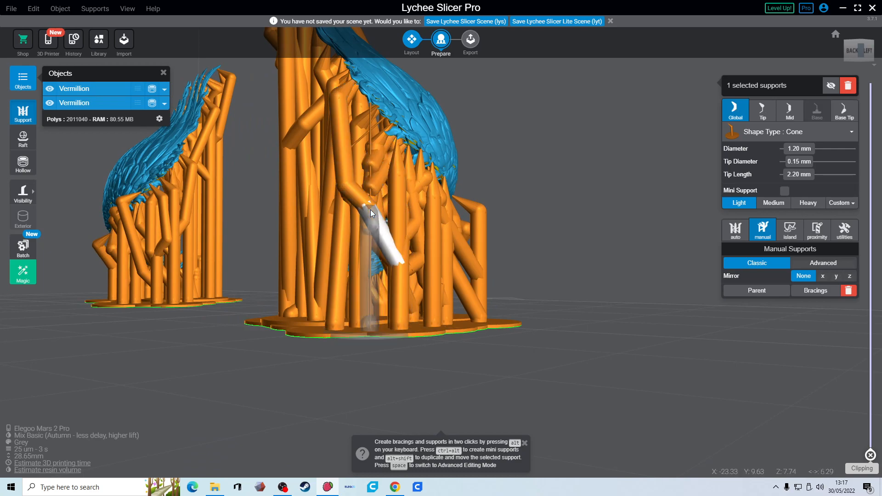
Delete a Light support crowding the uppermost feather tips of the Vermillion part.
right_drag(433, 265, 423, 174)
click(419, 125)
click(421, 128)
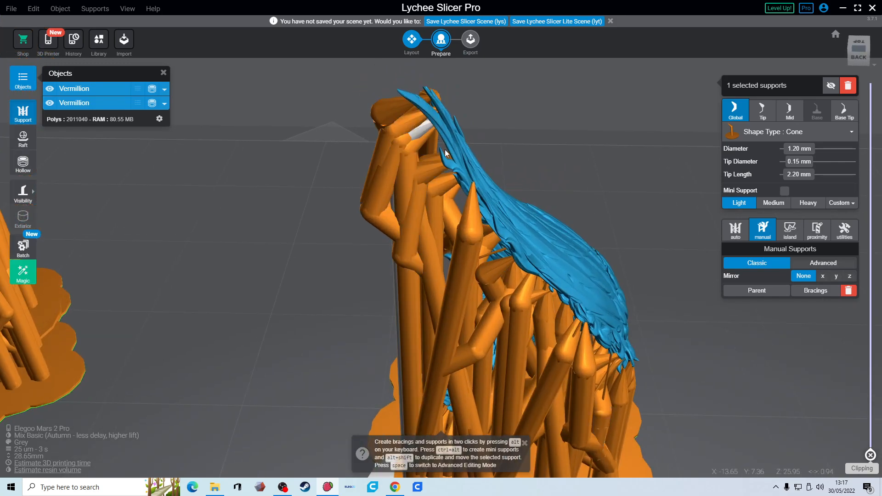
right_drag(491, 209, 451, 199)
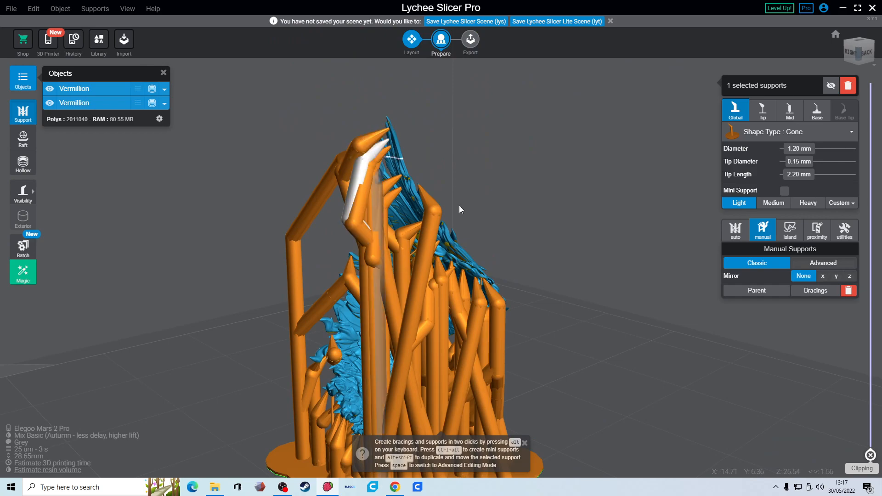
scroll(467, 201, up, 4)
right_drag(410, 70, 500, 124)
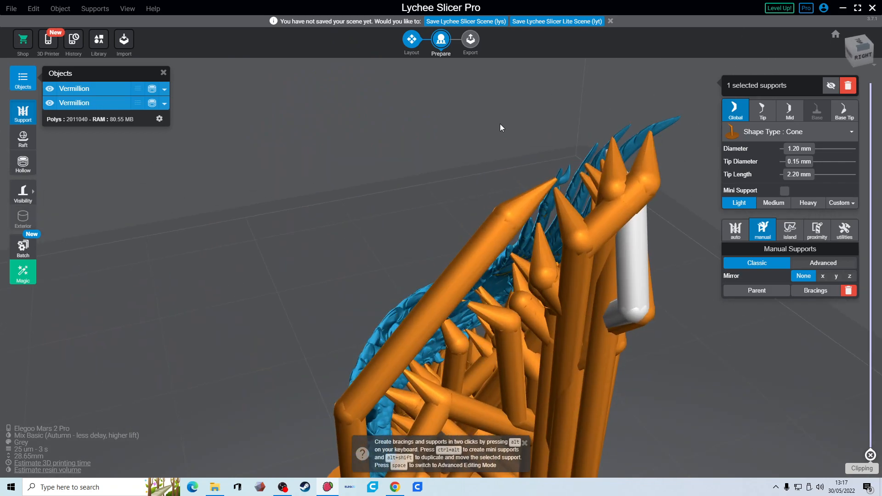
click(594, 169)
key(Delete)
Try to delete the bent Light support that branches off a pillar near the uppermost feather tips.
right_drag(600, 190, 389, 145)
click(287, 86)
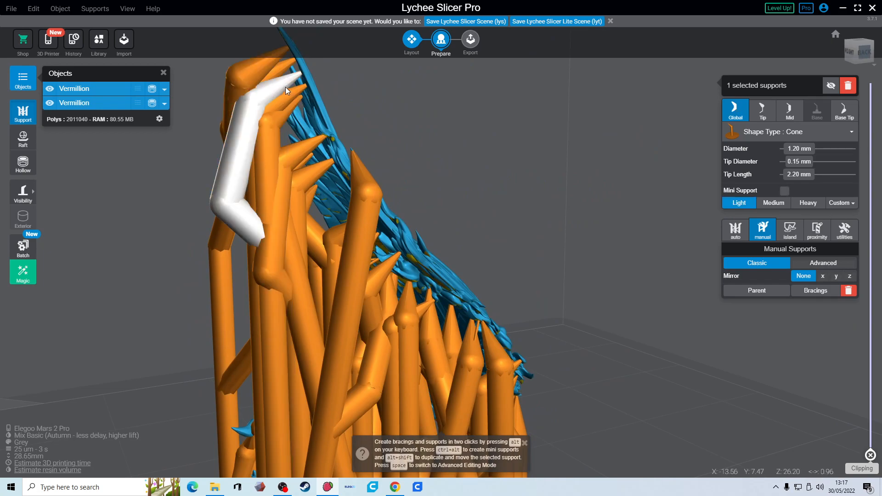
key(Delete)
Delete the tall straight Light support just behind the bent one near the uppermost feather tips.
right_drag(285, 86, 345, 86)
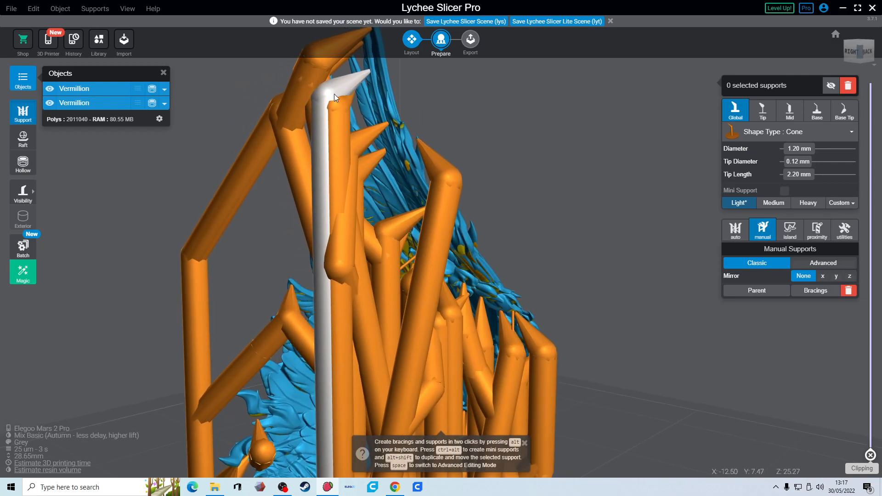
click(361, 80)
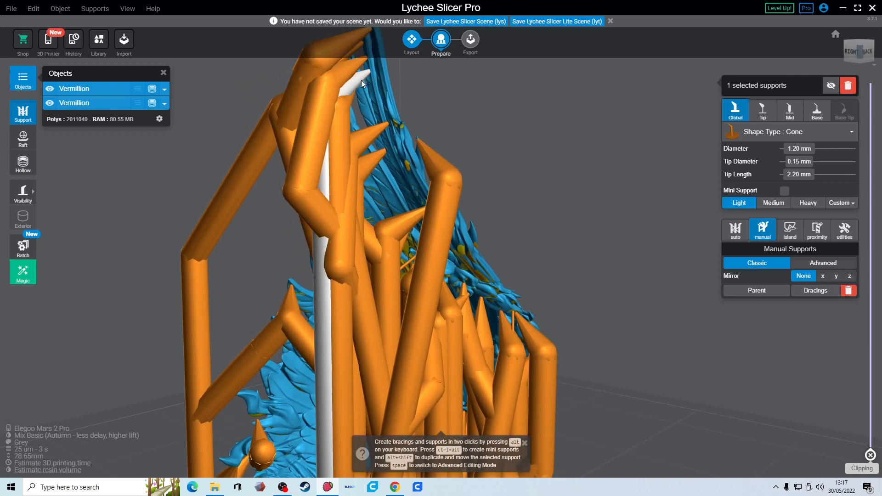
key(Delete)
Add mini supports with a 0.12 mm tip diameter from the pillars to unsupported feathers on the part's inner face.
right_drag(391, 88, 398, 74)
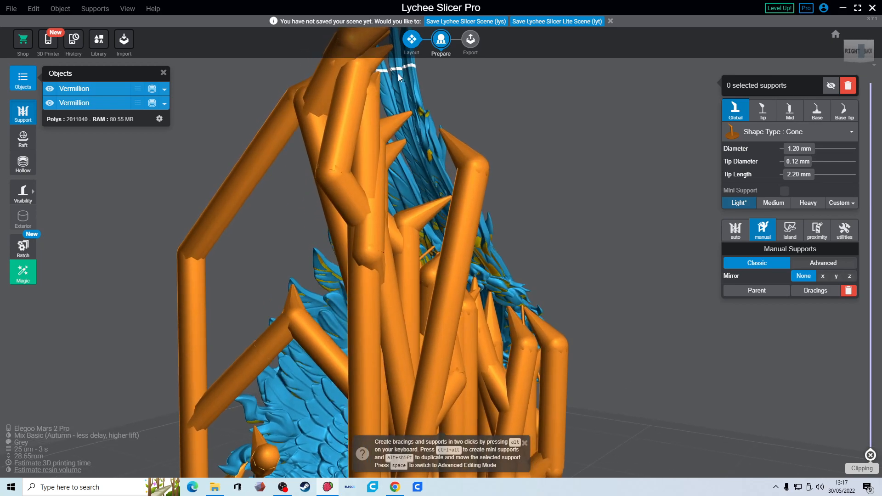
click(333, 137)
right_drag(402, 153, 526, 182)
right_drag(569, 158, 482, 138)
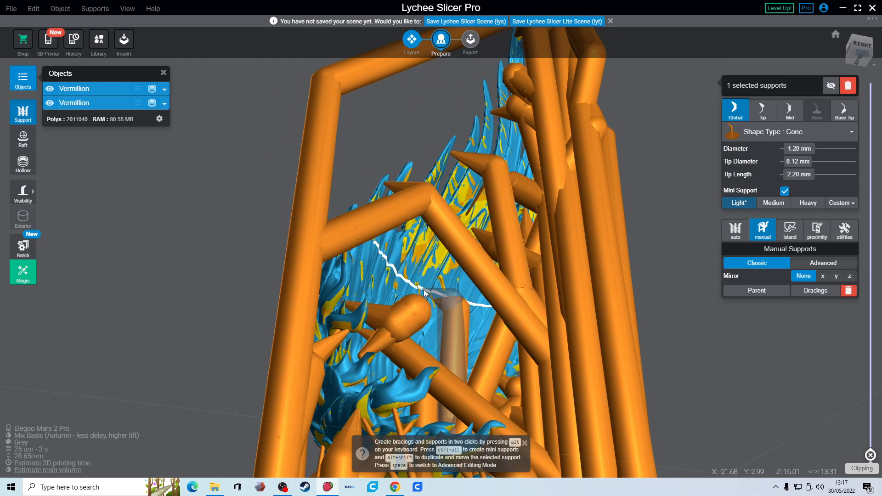
right_drag(441, 258, 449, 231)
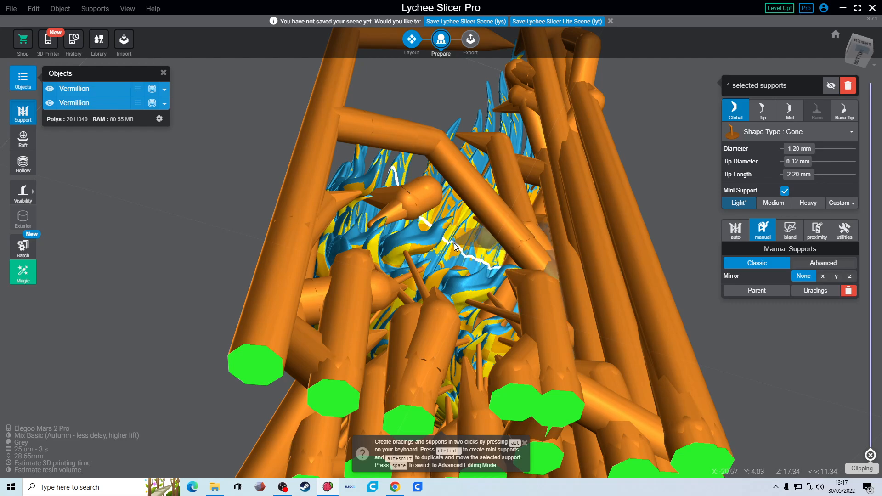
click(635, 263)
right_drag(635, 263, 378, 275)
click(406, 226)
right_drag(405, 226, 597, 246)
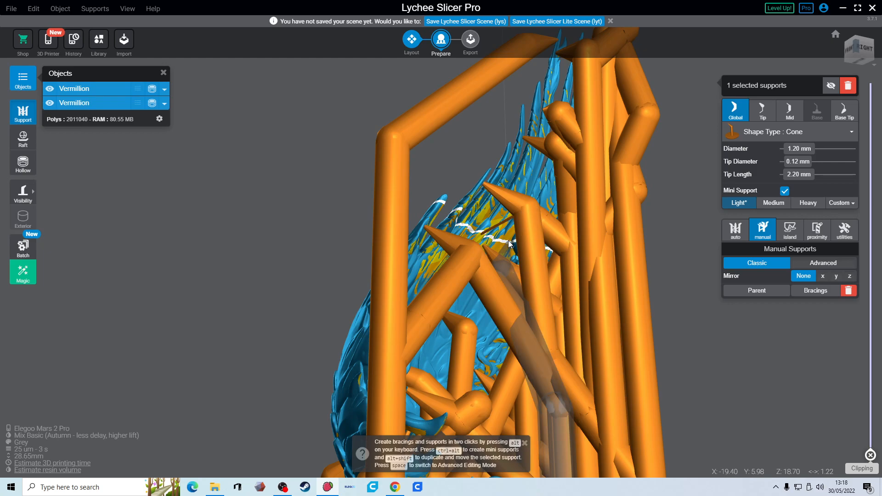
Place a mini support from an upright pillar to the unsupported feathers above it and apply the Light preset.
mouse_move(514, 226)
right_down()
mouse_move(505, 243)
mouse_move(521, 240)
right_up()
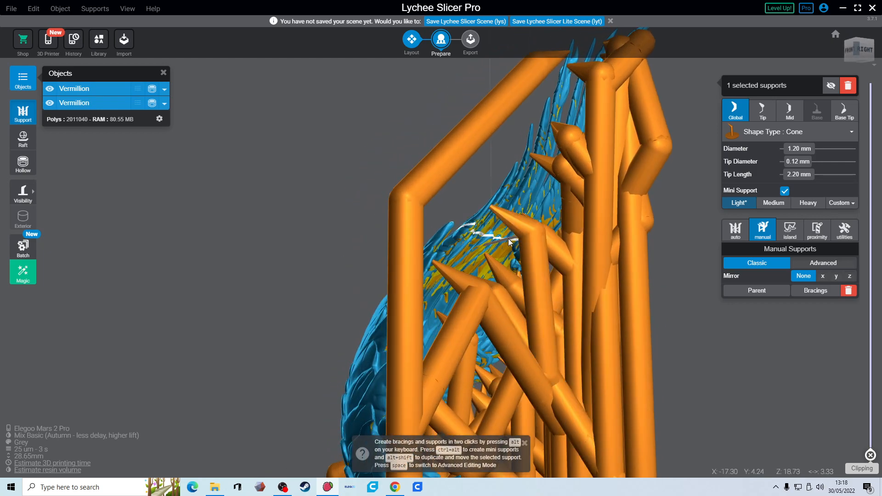
click(509, 239)
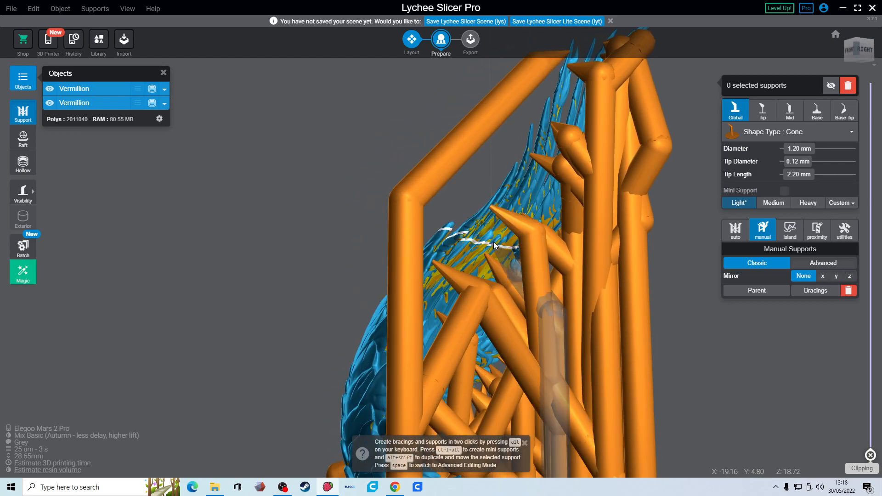
click(599, 366)
right_drag(599, 366, 401, 193)
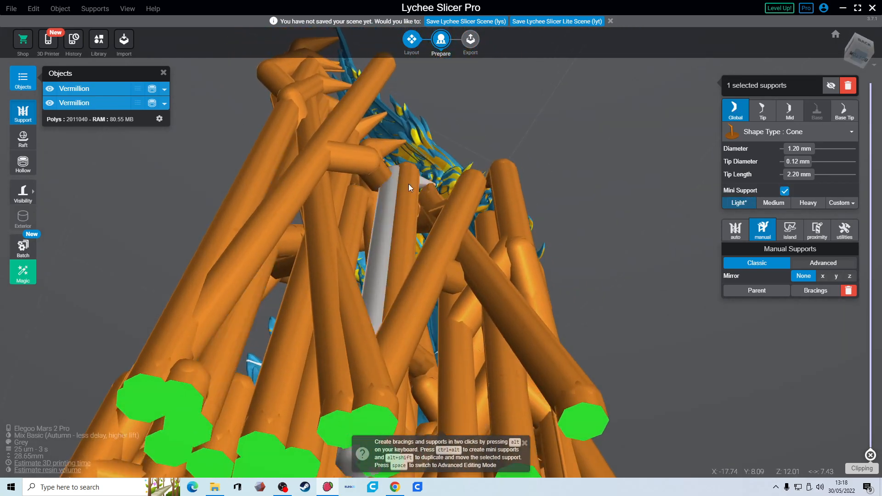
click(417, 139)
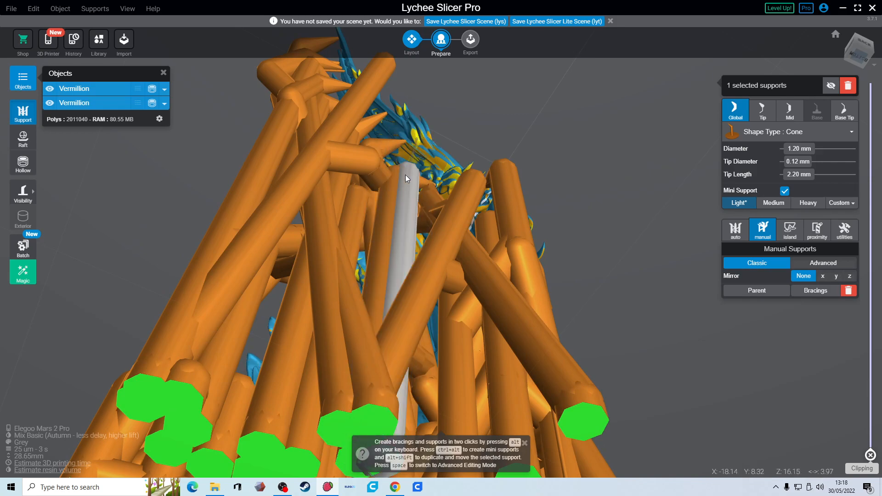
click(738, 202)
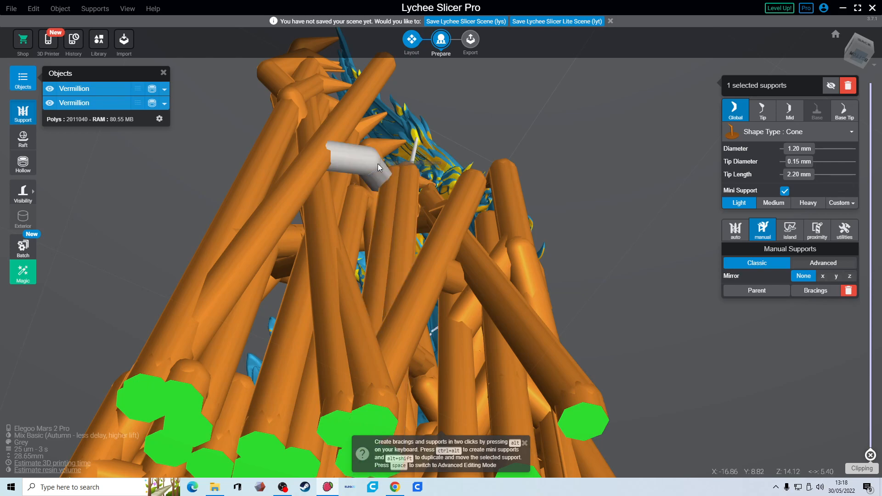
Add more Light mini supports with a 0.15 mm tip diameter from the adjacent pillars to the unsupported feathers along the slope.
right_drag(441, 184, 420, 230)
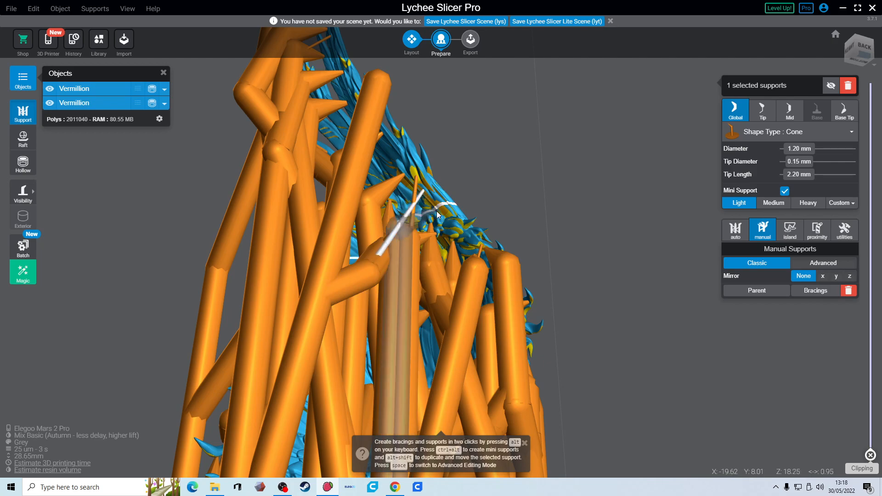
right_drag(407, 235, 467, 234)
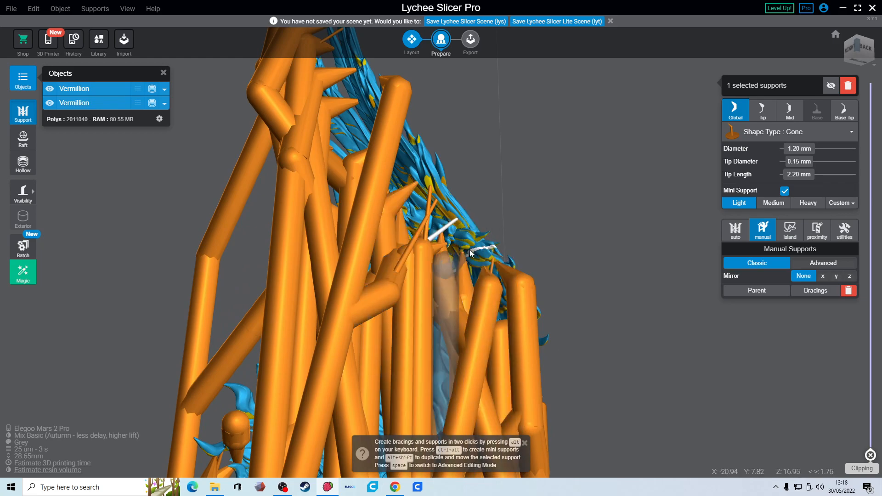
ctrl+alt+click(456, 220)
View both Vermillion parts from below and limit the support visibility to tips only.
drag(257, 232, 298, 257)
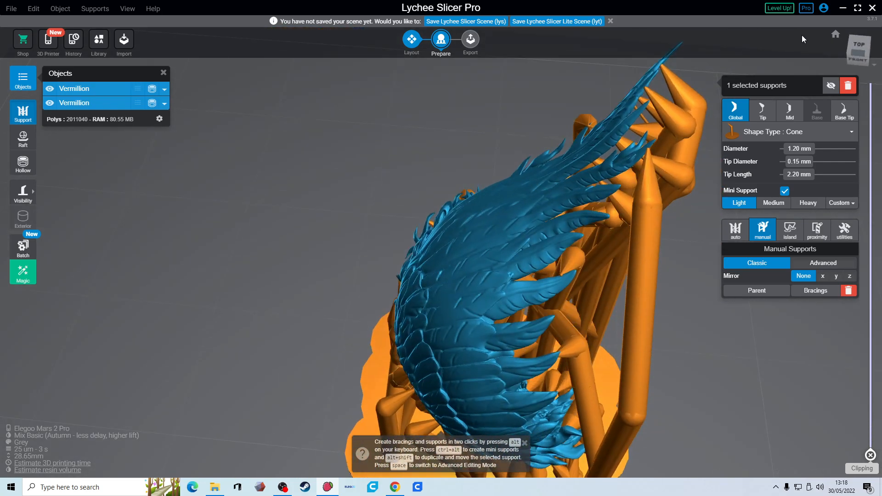
click(833, 38)
drag(474, 183, 288, 235)
scroll(388, 260, up, 5)
right_click(412, 284)
right_click(473, 298)
right_drag(472, 298, 92, 50)
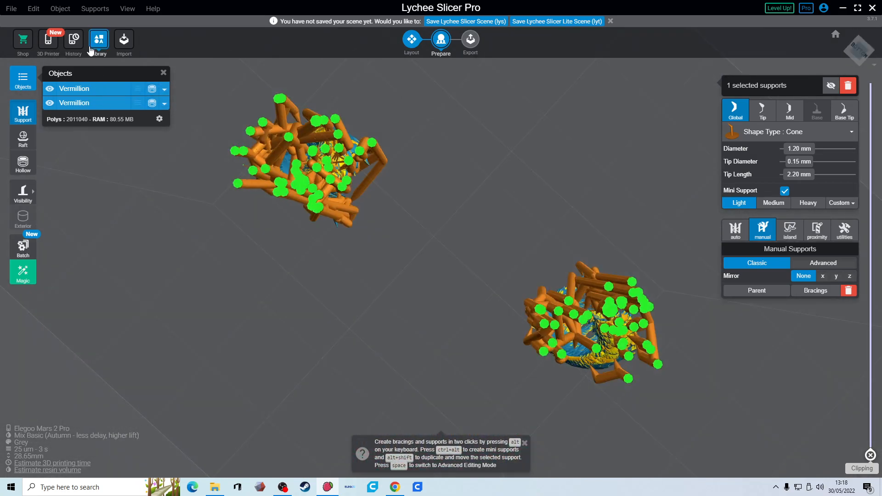
click(23, 193)
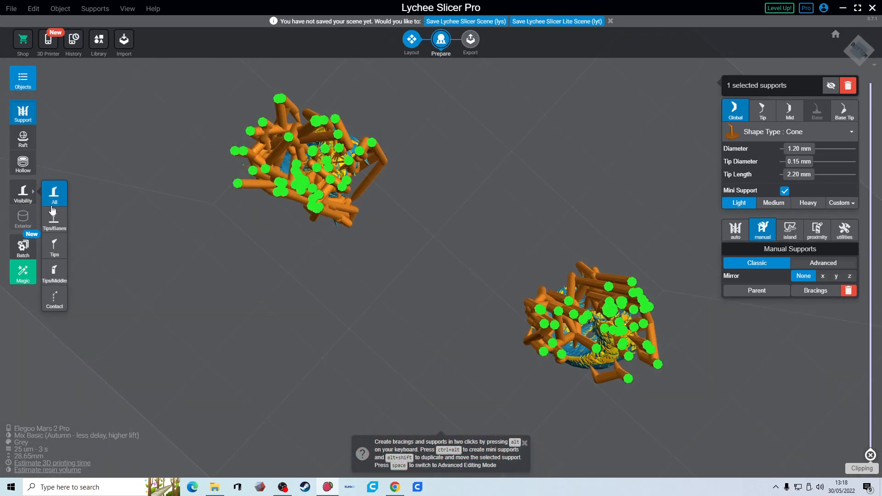
click(55, 246)
Examine the support tip coverage on the undersides of both Vermillion parts and restore the visibility of all support sections.
right_drag(268, 299, 545, 220)
scroll(434, 159, up, 6)
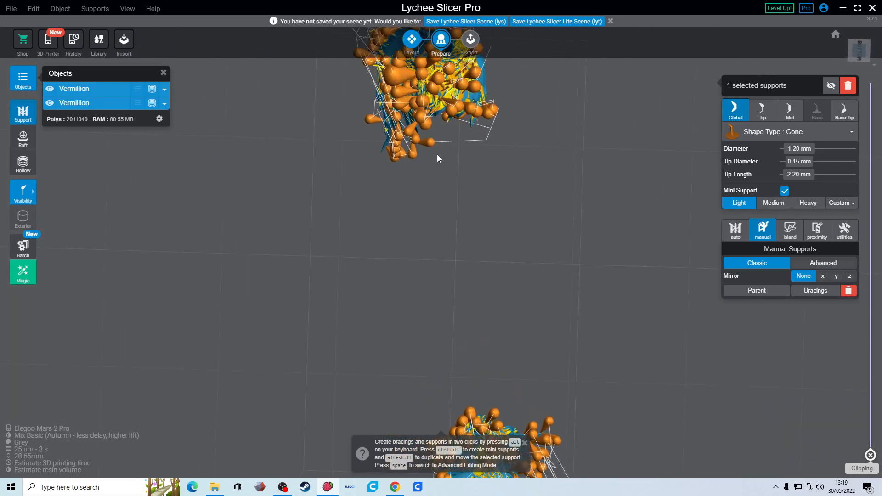
scroll(398, 179, up, 2)
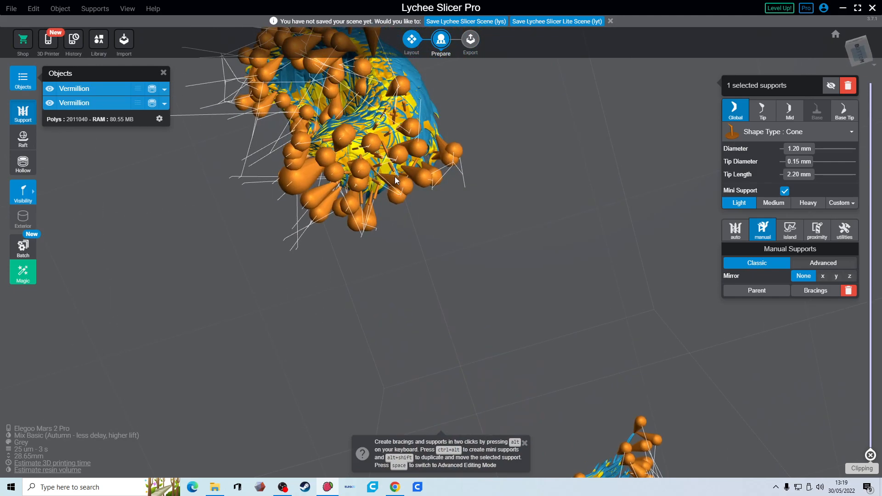
right_drag(395, 177, 400, 197)
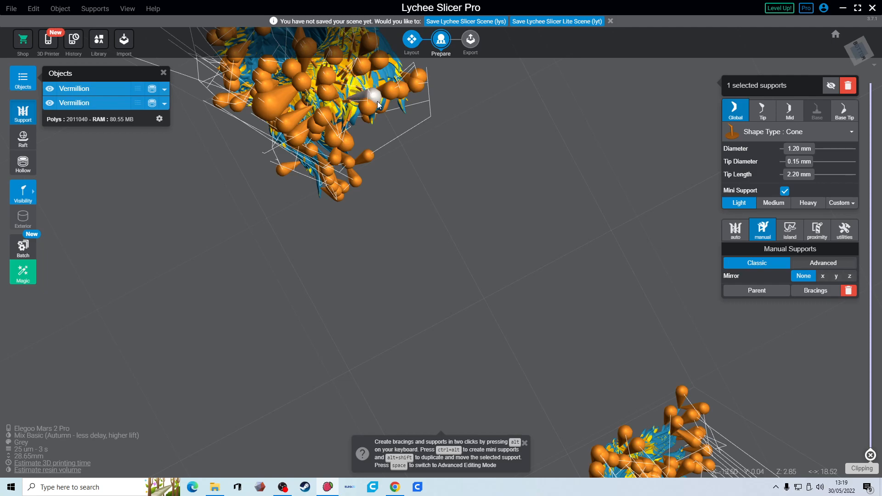
right_drag(407, 139, 398, 149)
right_drag(310, 192, 393, 234)
click(420, 263)
right_drag(432, 305, 191, 331)
scroll(314, 371, up, 5)
right_drag(326, 366, 243, 254)
click(23, 193)
click(54, 194)
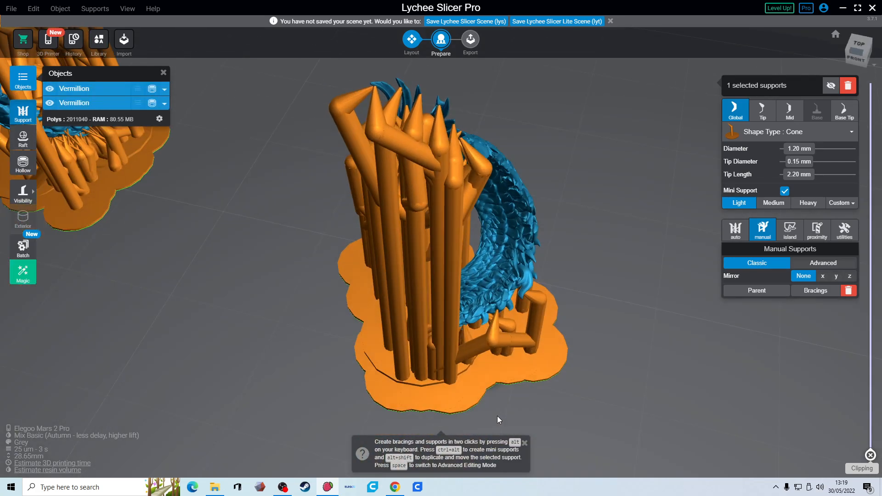
Delete three closely packed supports beneath the upper feathers of the other Vermillion part.
right_drag(497, 416, 594, 312)
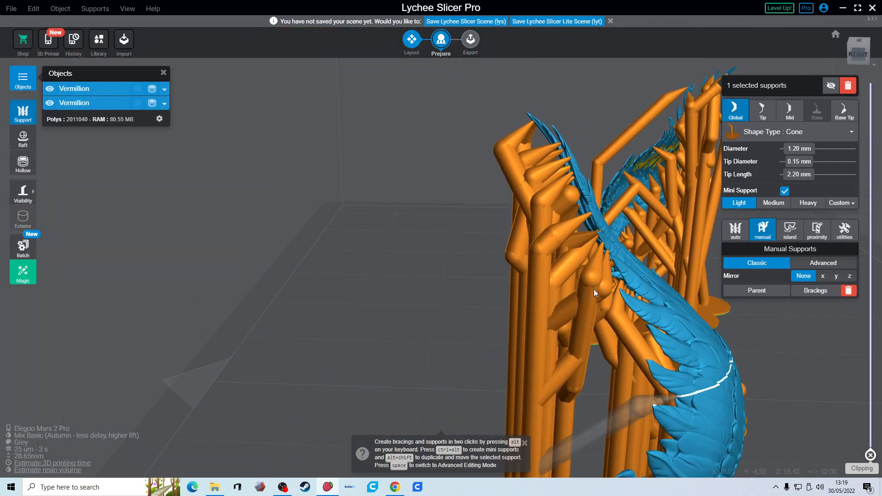
click(567, 203)
key(Delete)
right_drag(590, 257, 751, 248)
right_drag(417, 156, 430, 221)
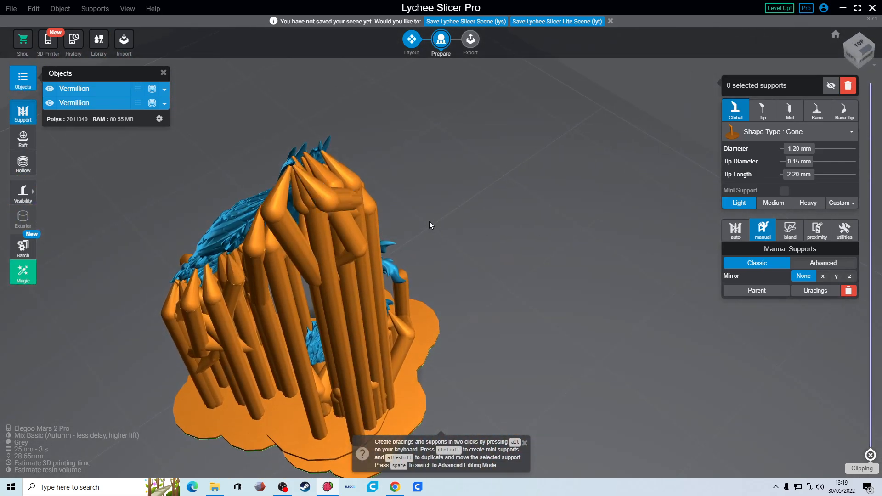
click(312, 200)
key(Delete)
right_drag(328, 176, 218, 132)
right_drag(563, 216, 545, 146)
click(560, 174)
key(Delete)
Set the tip diameter of the Light support behind the branching pillar at the upper feathers to 0.05 mm.
right_drag(582, 246, 598, 266)
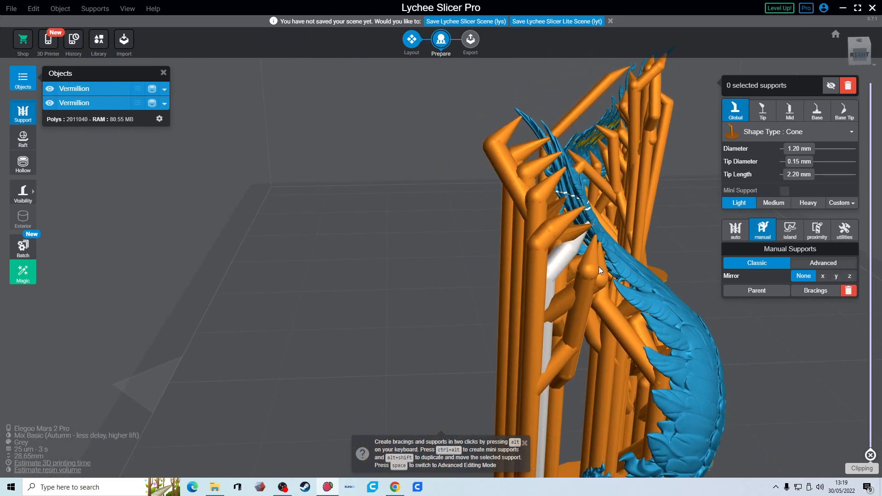
click(576, 231)
drag(800, 163, 795, 163)
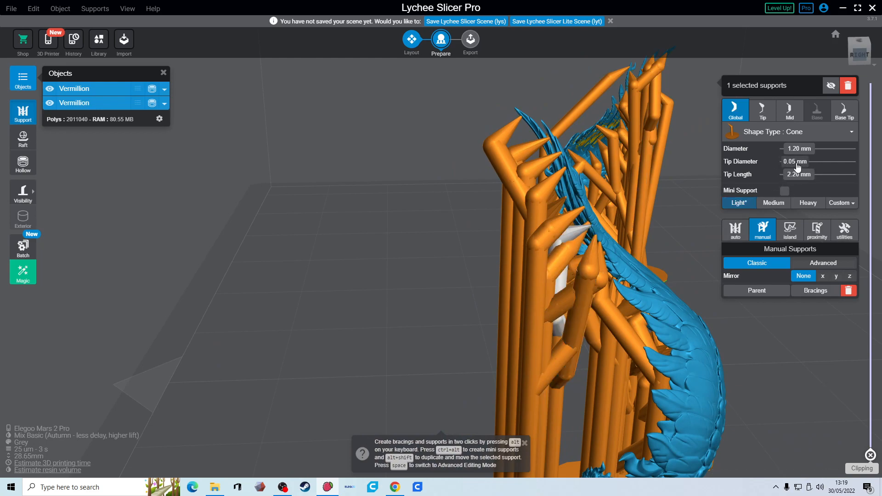
Apply the Light preset to the short support joined to the front pillar beneath the upper feathers and set its tip diameter to 0.10 mm.
click(796, 163)
right_drag(708, 247, 641, 220)
click(739, 203)
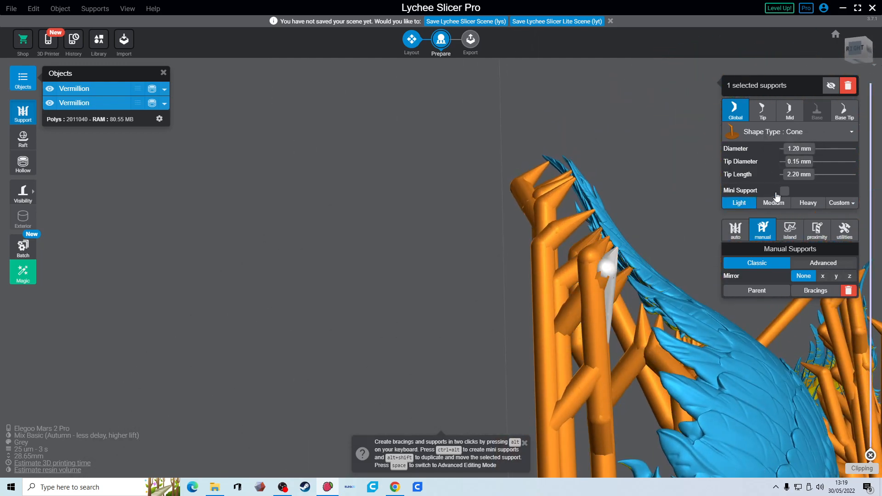
drag(801, 163, 799, 164)
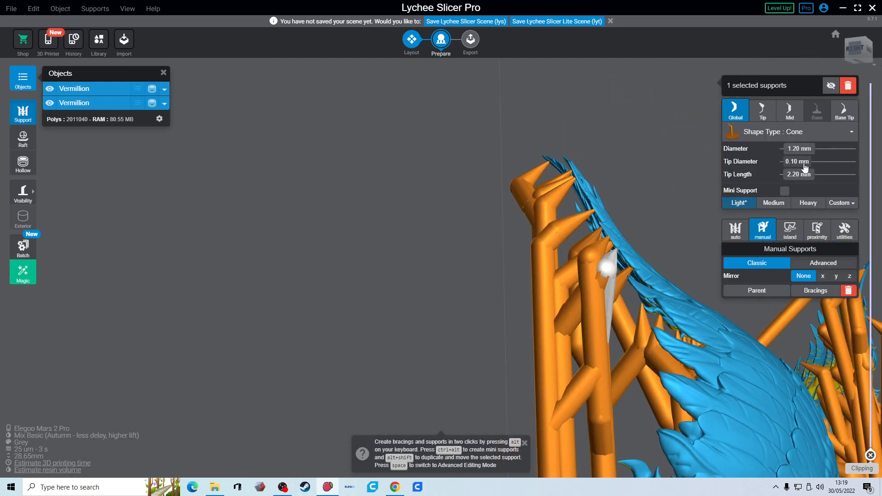
Add a branch support with a 0.10 mm tip from the tall outer pillar to the underside of the upper feathers.
right_drag(653, 216, 648, 258)
right_drag(577, 253, 824, 298)
right_drag(262, 308, 498, 334)
click(293, 325)
right_drag(317, 239, 132, 298)
scroll(461, 337, up, 4)
click(152, 348)
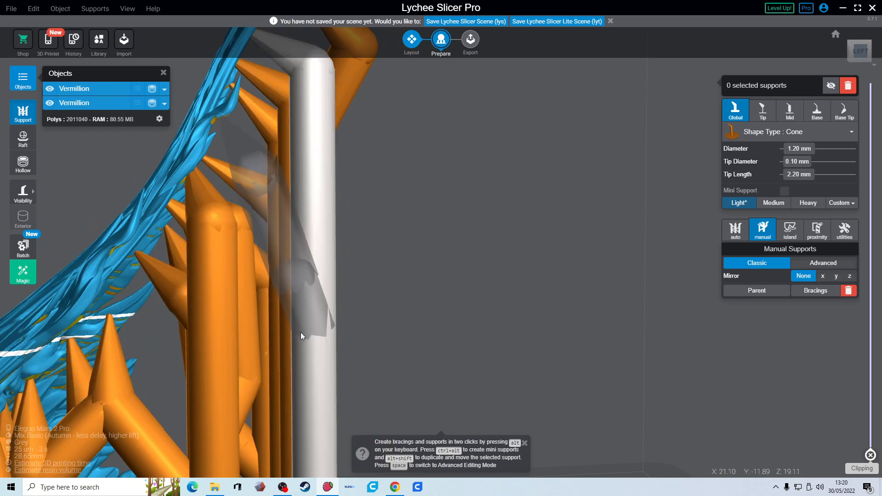
right_drag(352, 334, 337, 305)
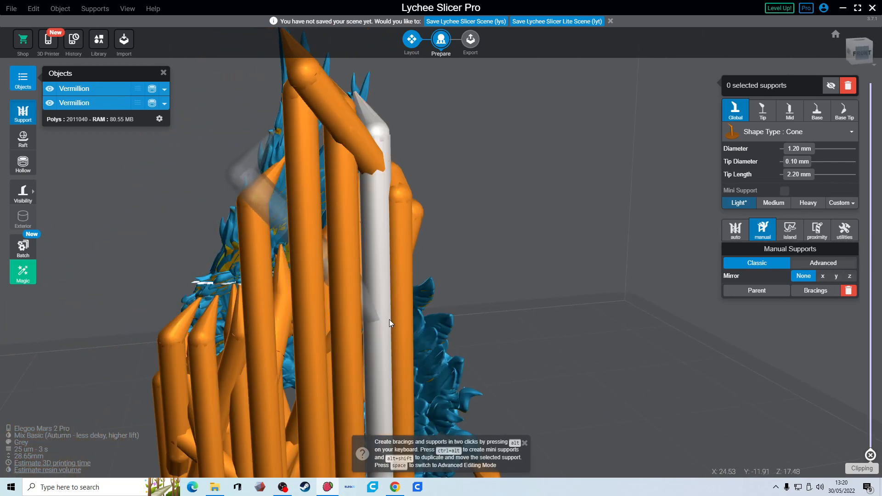
click(389, 320)
Add more branch supports from the tall pillars to the unsupported feather tips lower down the same side.
right_drag(389, 320, 435, 282)
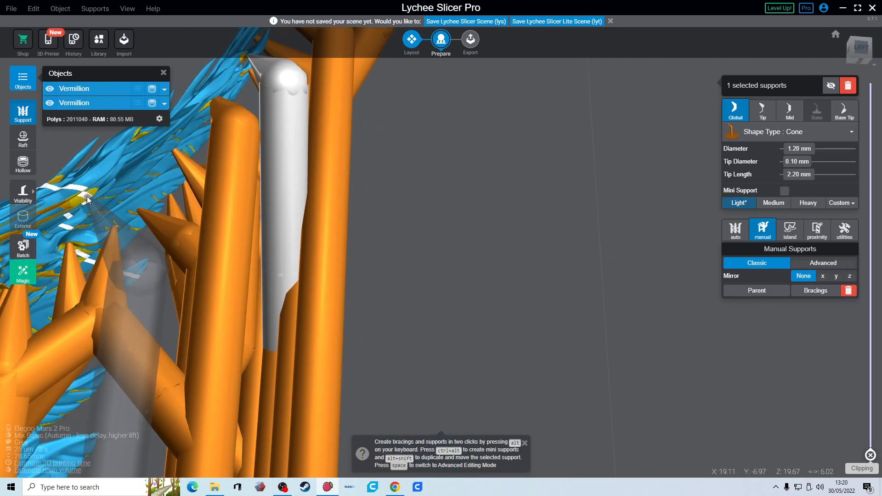
right_drag(304, 392, 333, 374)
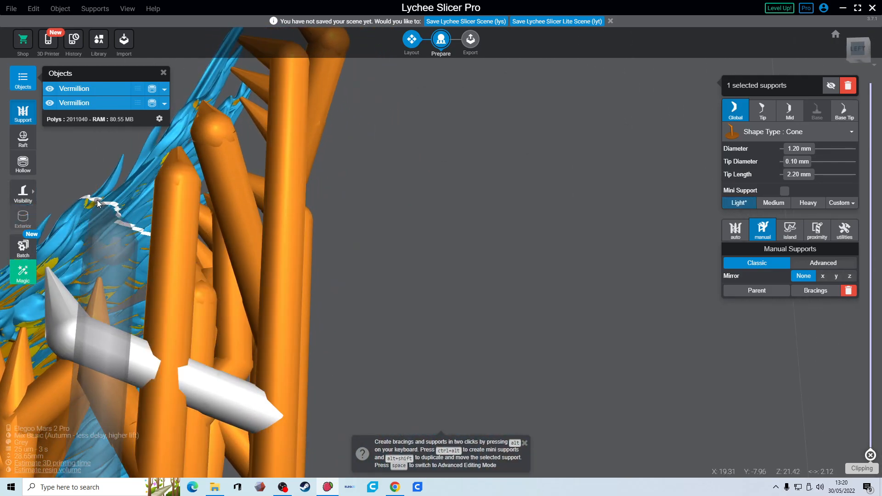
right_drag(98, 205, 313, 412)
click(334, 411)
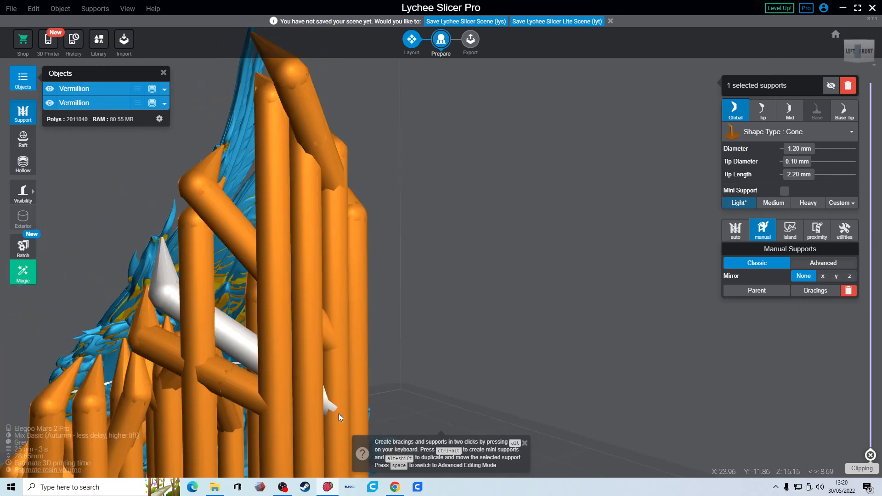
Add mini supports with 0.10 mm tips from the overhanging feather edges to the neighbouring support heads.
right_drag(42, 360, 251, 323)
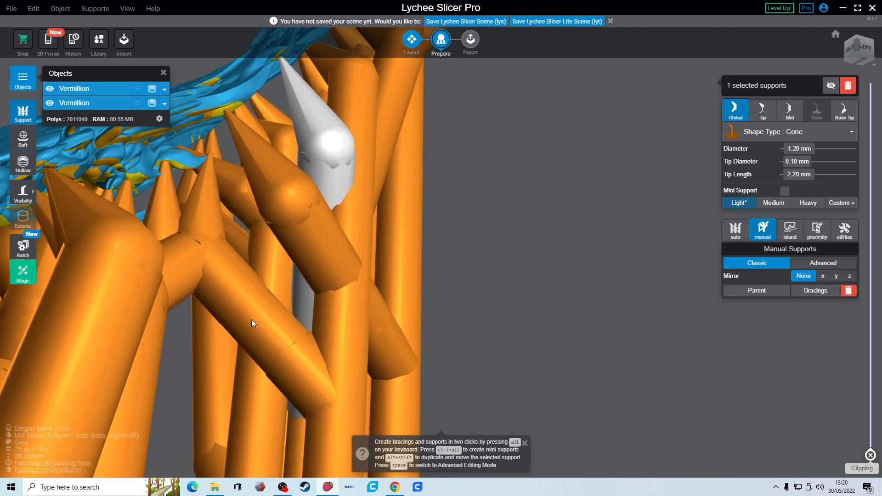
ctrl+alt+click(182, 168)
ctrl+alt+click(198, 237)
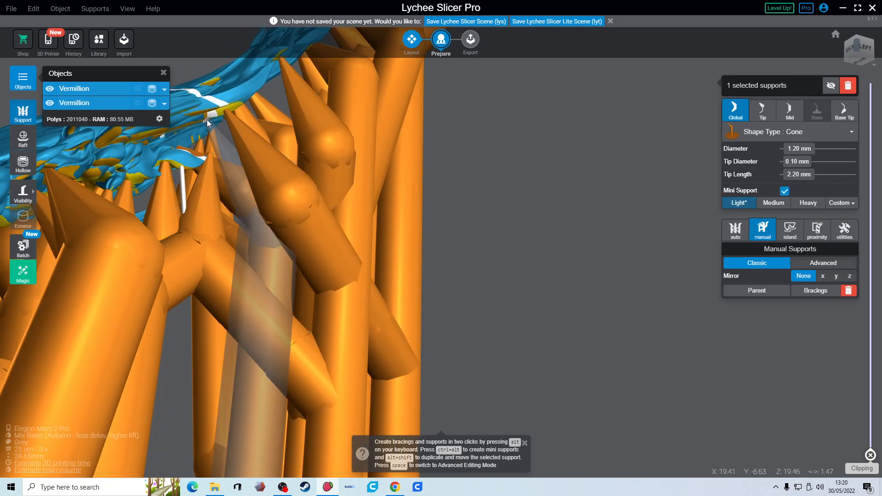
ctrl+alt+click(140, 133)
ctrl+alt+click(165, 256)
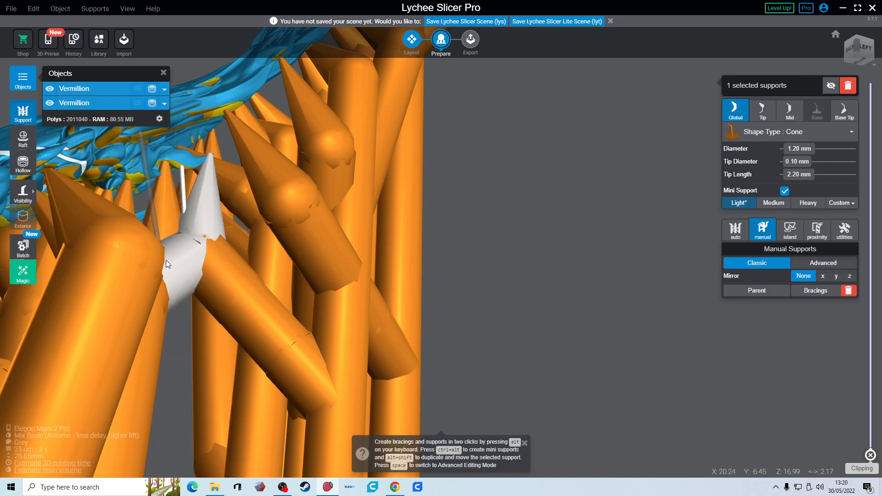
Set the tip diameter to 0.07 mm and place a mini support under the yellow-marked feather edge between the crowded cone tips.
right_drag(173, 255, 200, 256)
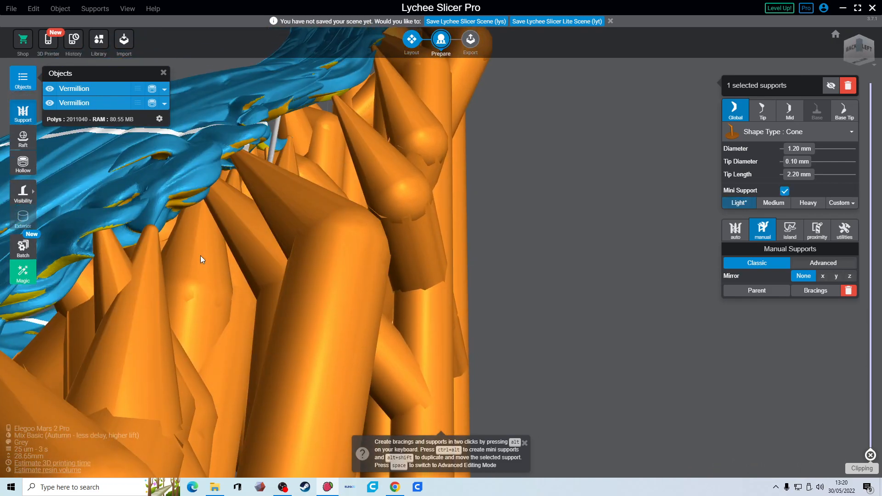
click(134, 274)
drag(808, 164, 803, 164)
right_drag(141, 237, 133, 360)
click(133, 360)
scroll(218, 318, down, 4)
scroll(217, 314, up, 4)
right_drag(215, 312, 234, 310)
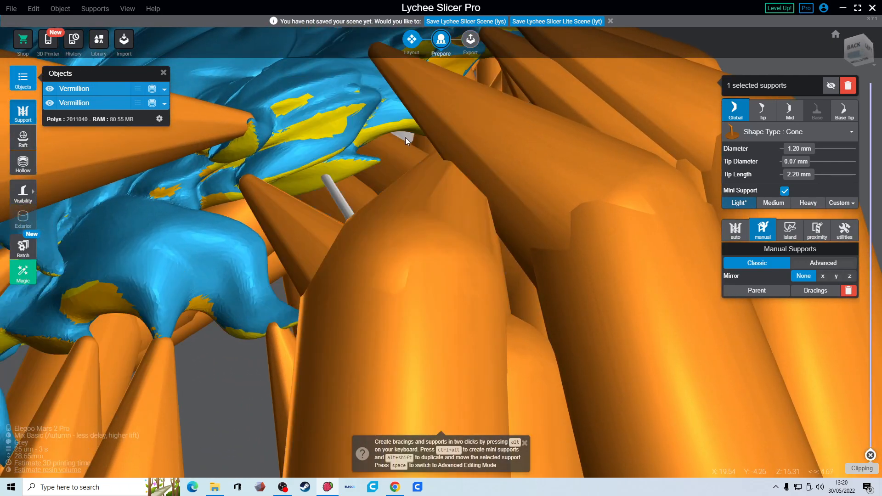
Add two branch supports with 0.07 mm tips from the bases of the tall pillars to the lowest feathers of the part.
scroll(469, 295, down, 8)
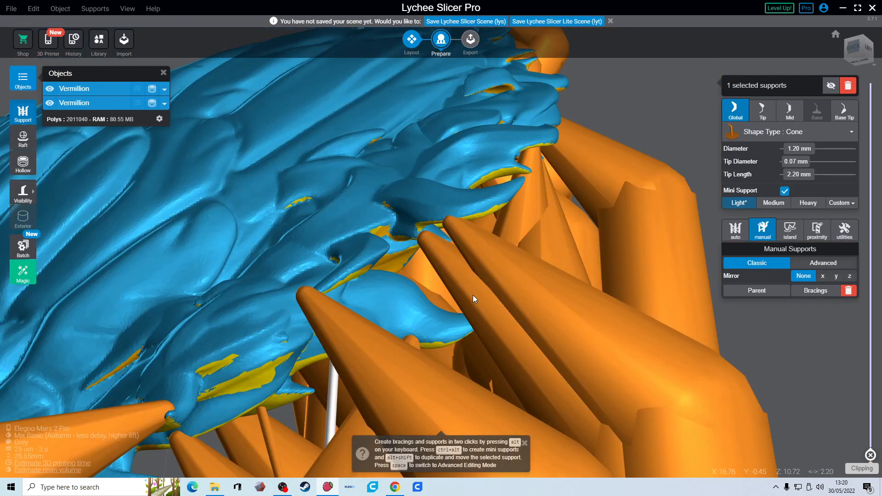
right_drag(475, 300, 307, 457)
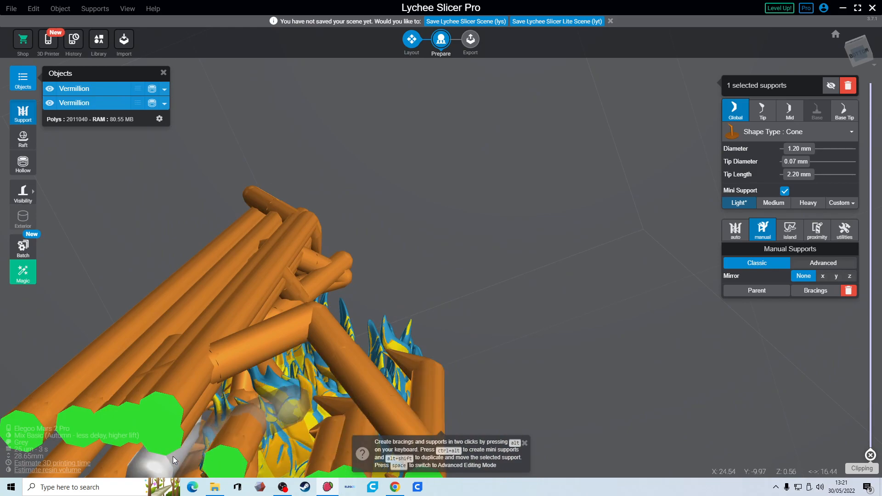
click(174, 457)
right_drag(173, 457, 277, 400)
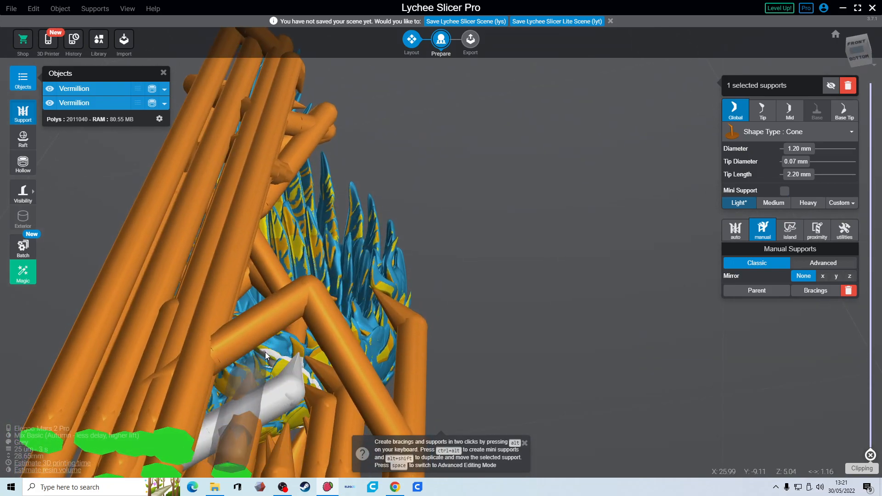
alt+click(106, 411)
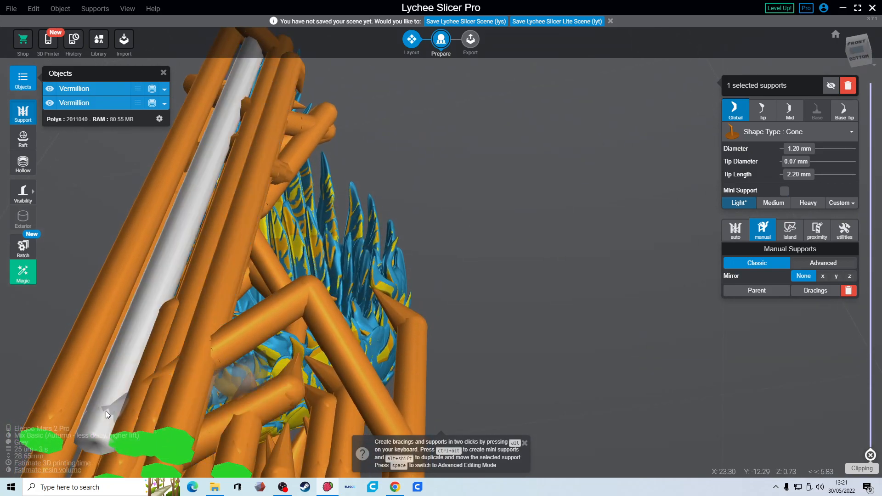
Add a mini support from the two-tipped pillar to the underside of the curled lower feather and apply the Light preset.
right_drag(193, 413, 216, 487)
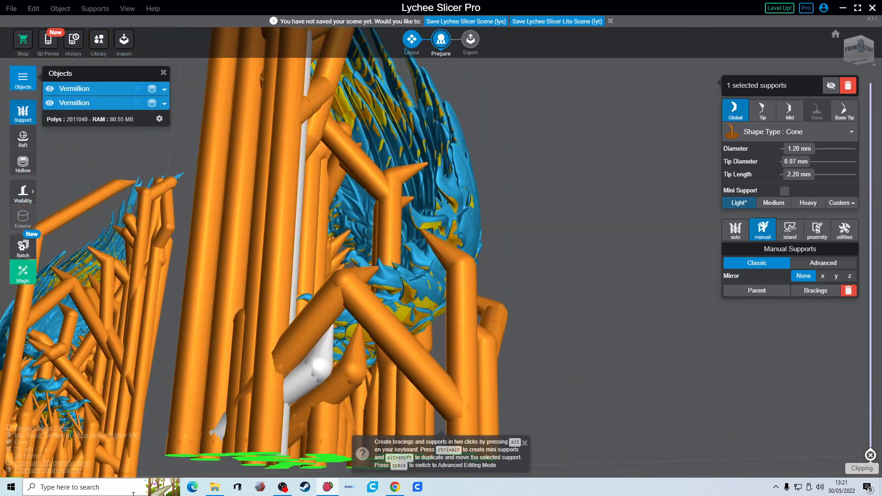
right_drag(508, 410, 354, 423)
right_drag(700, 336, 640, 321)
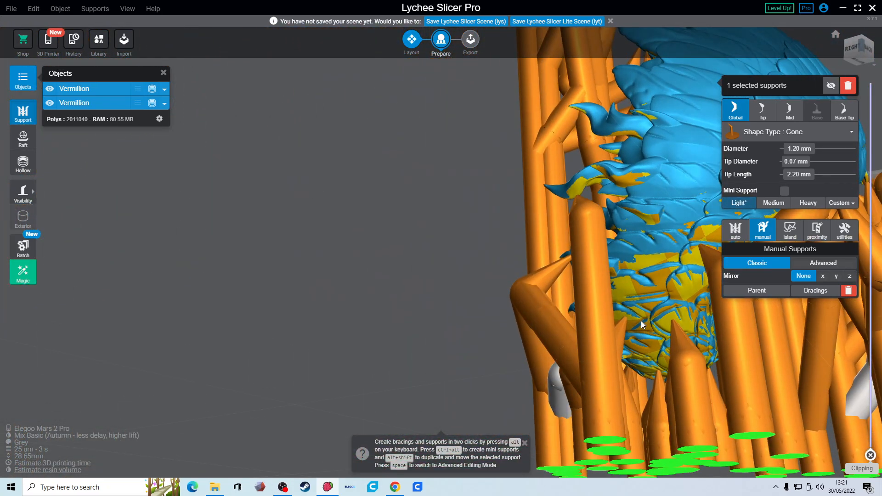
click(588, 184)
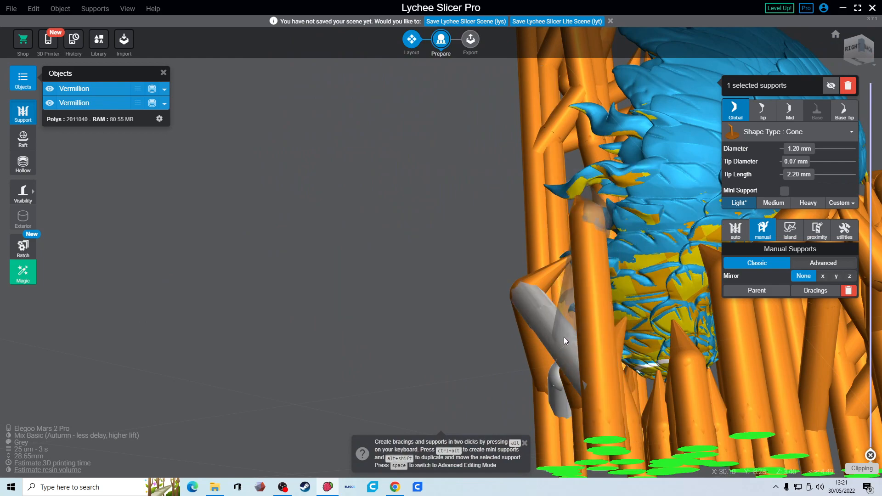
right_drag(607, 335, 685, 371)
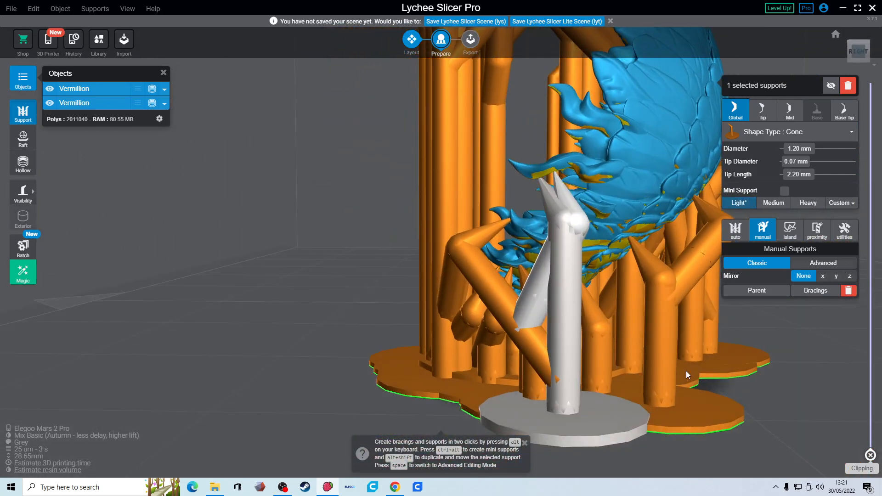
click(587, 180)
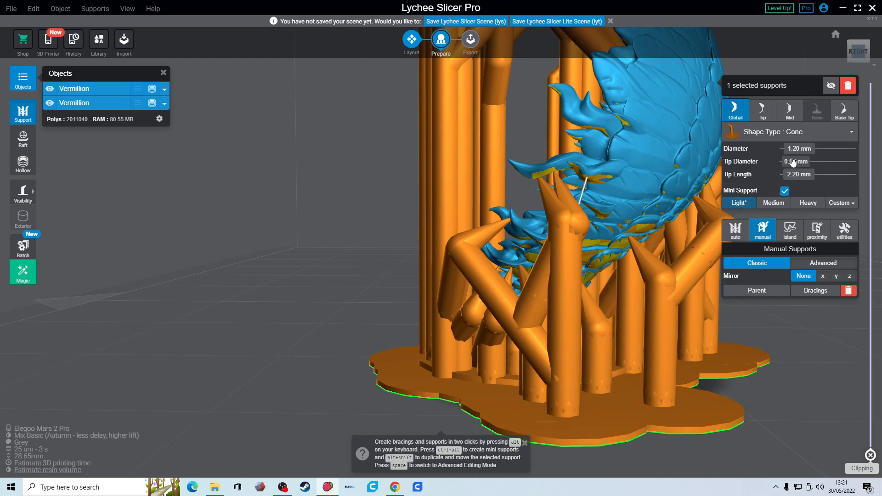
click(738, 203)
Add a Light branch support with a 0.15 mm tip from the curled lower feather to the slanted support beneath it.
right_drag(566, 255, 738, 255)
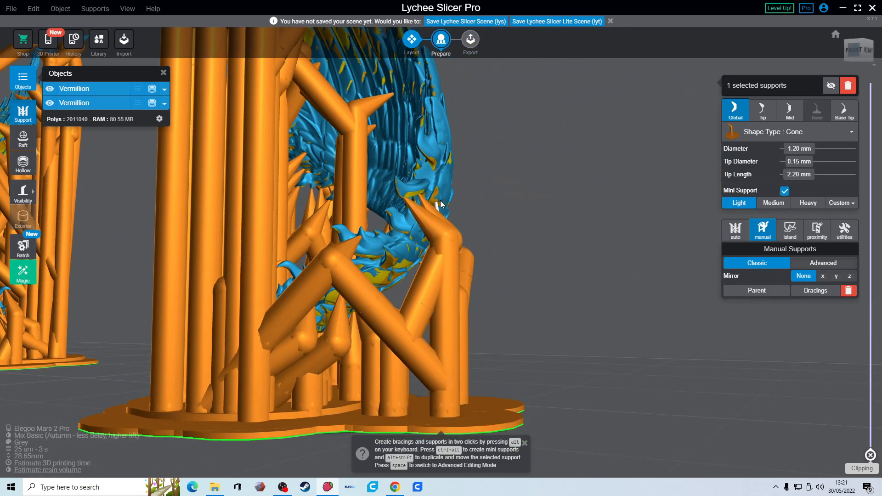
right_drag(409, 195, 570, 192)
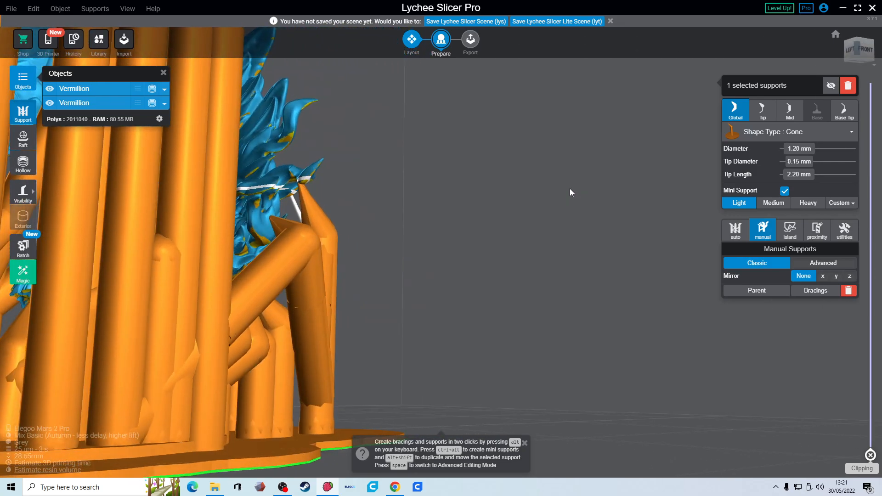
alt+click(307, 180)
alt+click(310, 292)
right_drag(388, 293, 403, 261)
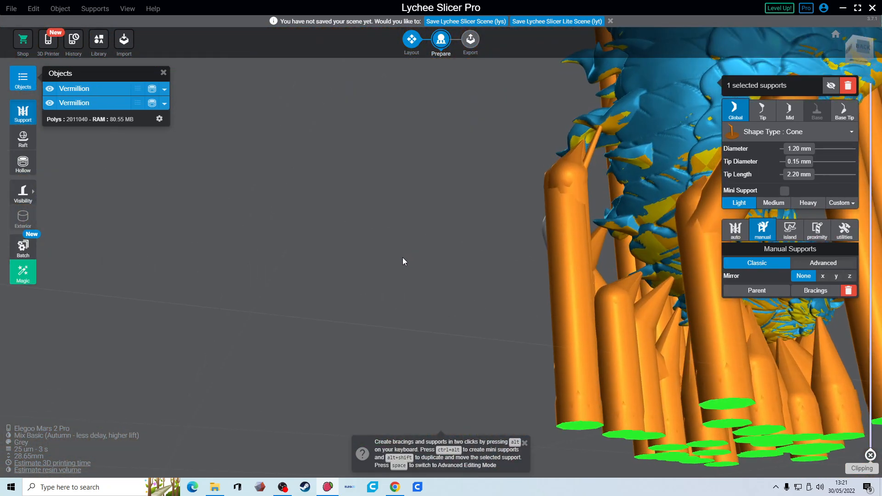
Turn off the mini support option for the thin support beside the curled feather's pillar and delete that support.
click(596, 139)
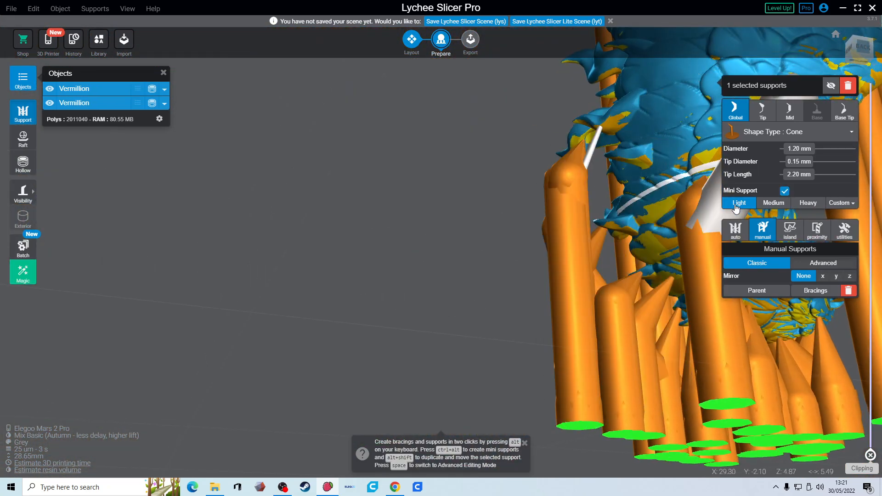
click(784, 191)
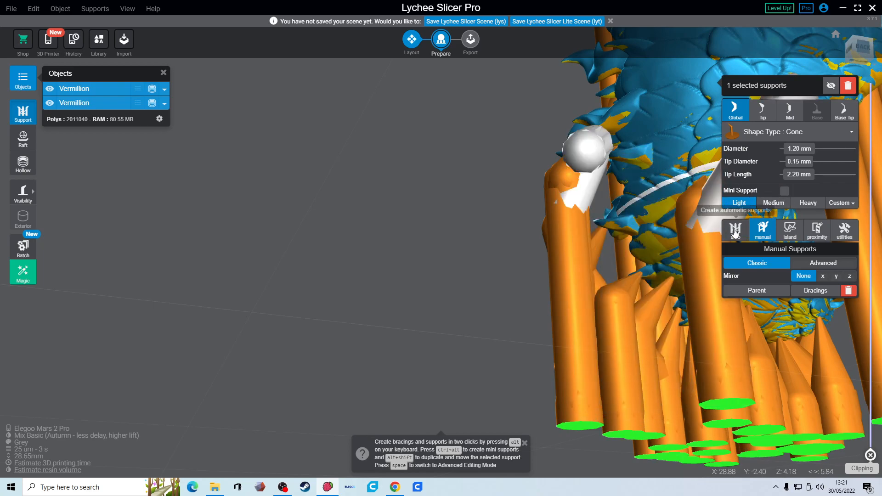
key(Delete)
click(602, 131)
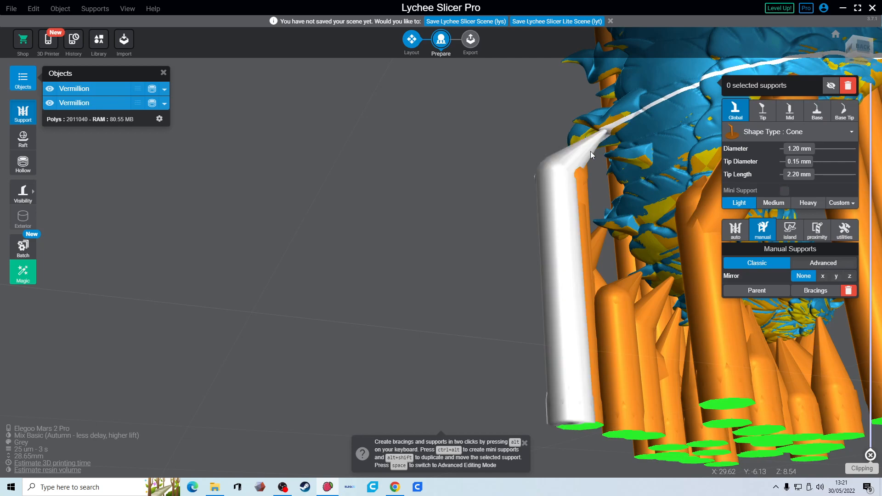
key(super)
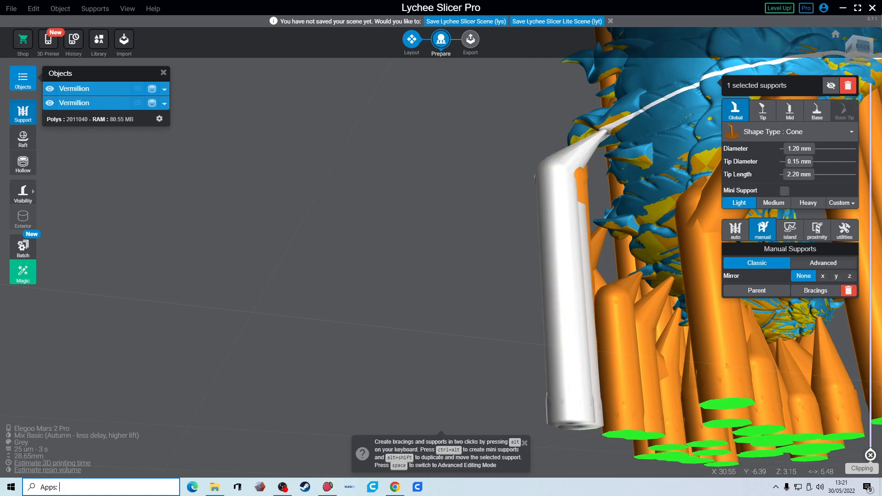
click(556, 214)
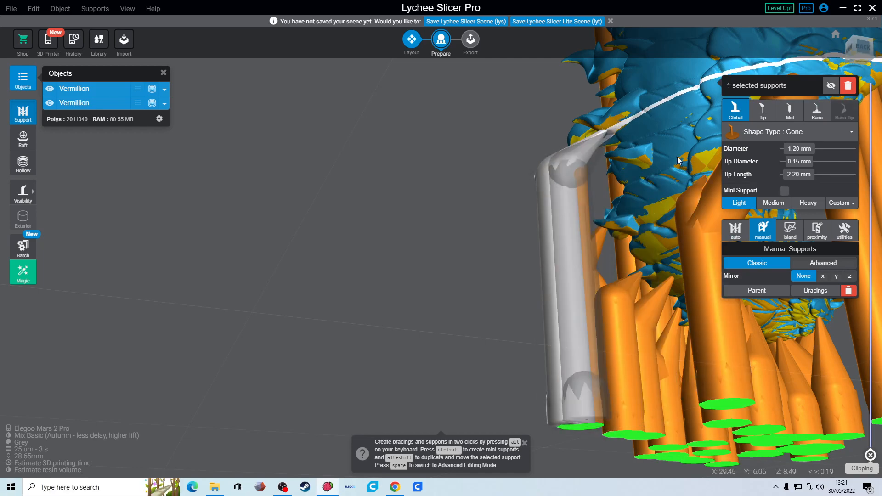
key(Escape)
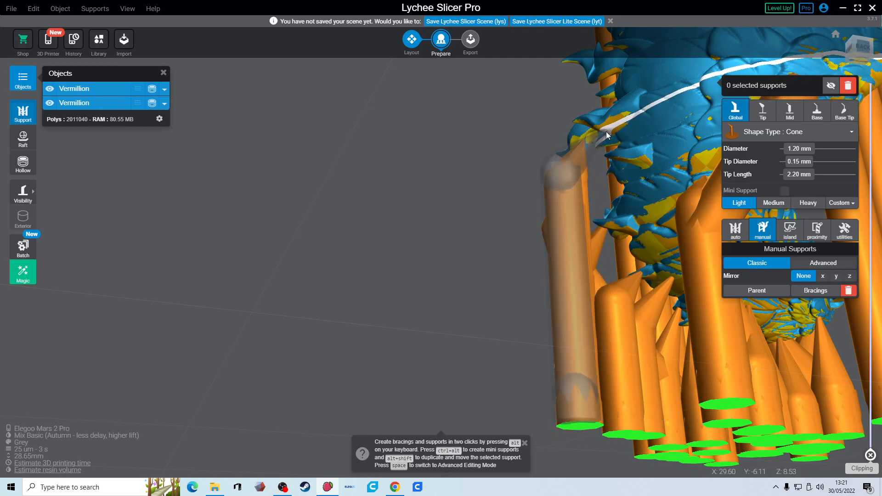
Add two Light branch supports, one at the curled lower feather's pillar and one low beneath the scaly body.
mouse_move(599, 346)
mouse_down()
mouse_move(694, 366)
mouse_move(587, 356)
mouse_up()
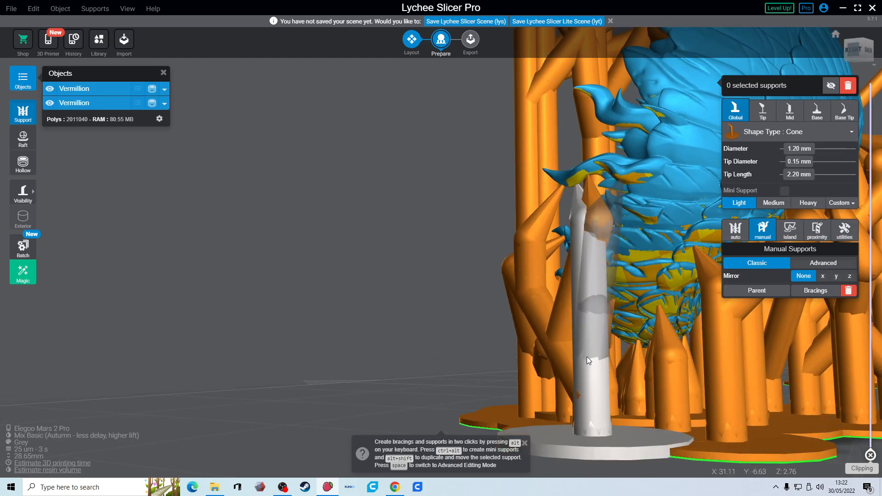
click(561, 366)
drag(617, 370, 359, 339)
drag(557, 179, 638, 288)
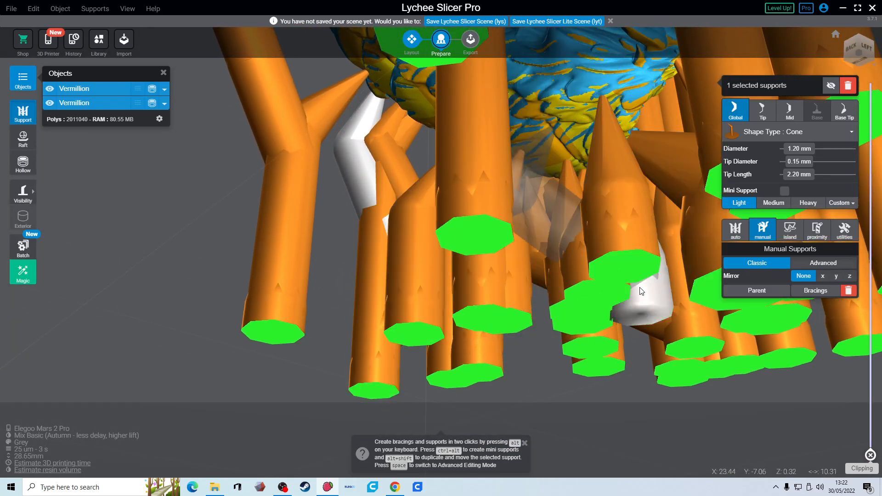
click(642, 292)
click(651, 273)
Add Light branch supports with 0.15 mm tips from the outer pillars to the unsupported scaly side of the body.
right_drag(656, 265, 705, 273)
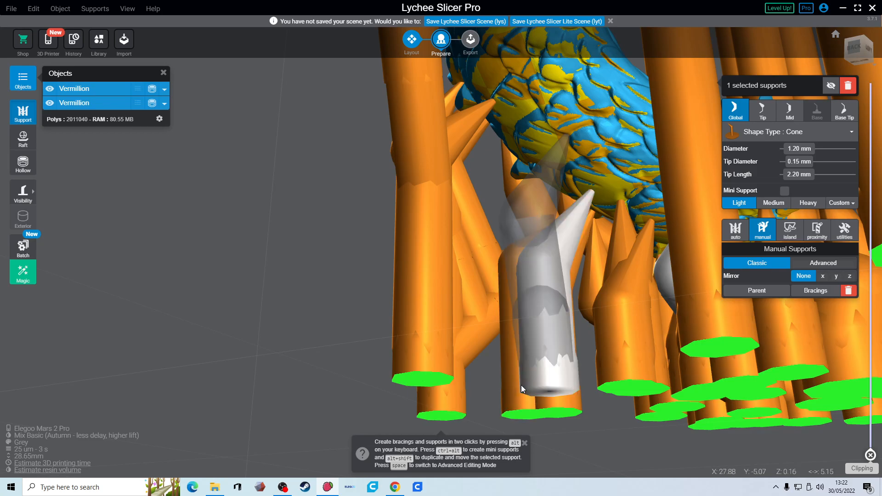
right_drag(592, 344, 592, 366)
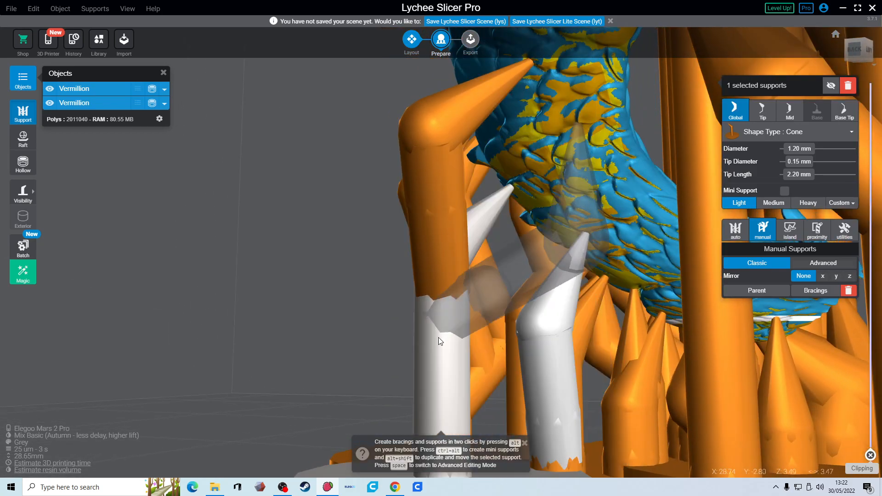
right_drag(443, 380, 592, 239)
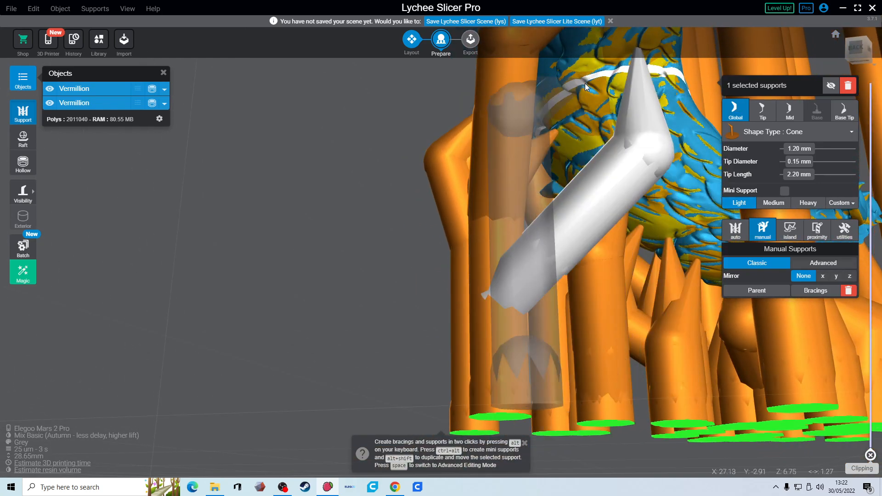
Reduce the tip diameter to 0.04 mm on the two pointed supports beneath the small lobes of the curl.
right_drag(683, 378, 652, 377)
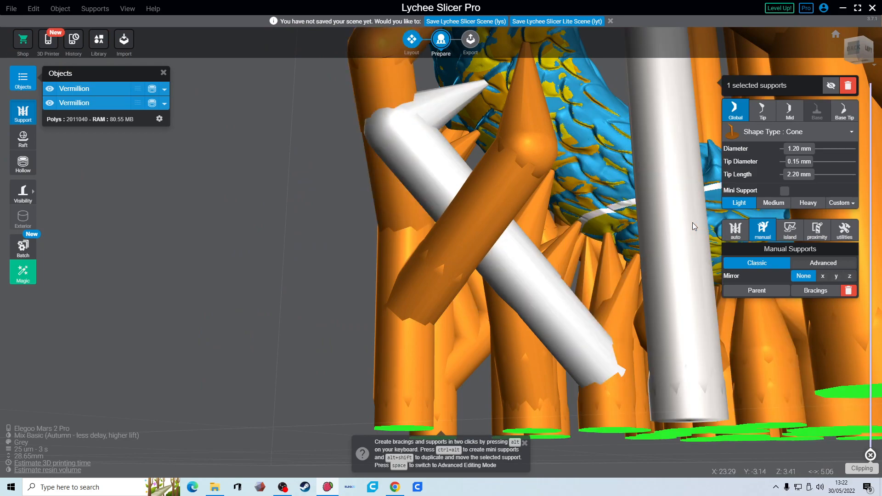
mouse_move(612, 219)
right_down()
mouse_move(624, 242)
mouse_move(613, 230)
right_up()
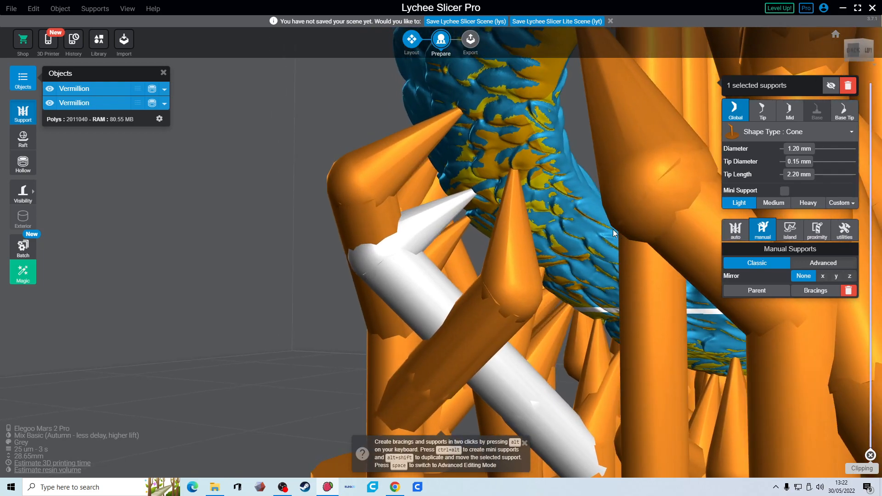
right_drag(651, 148, 650, 157)
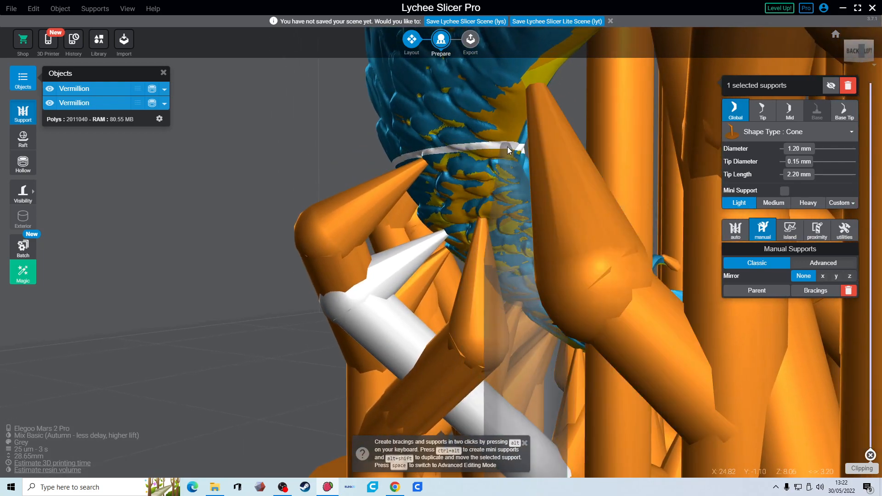
mouse_move(654, 427)
right_down()
mouse_move(676, 393)
mouse_move(664, 405)
mouse_move(734, 439)
mouse_move(675, 390)
mouse_move(656, 357)
mouse_move(632, 261)
mouse_move(618, 447)
mouse_move(606, 459)
mouse_move(689, 430)
mouse_move(648, 442)
right_up()
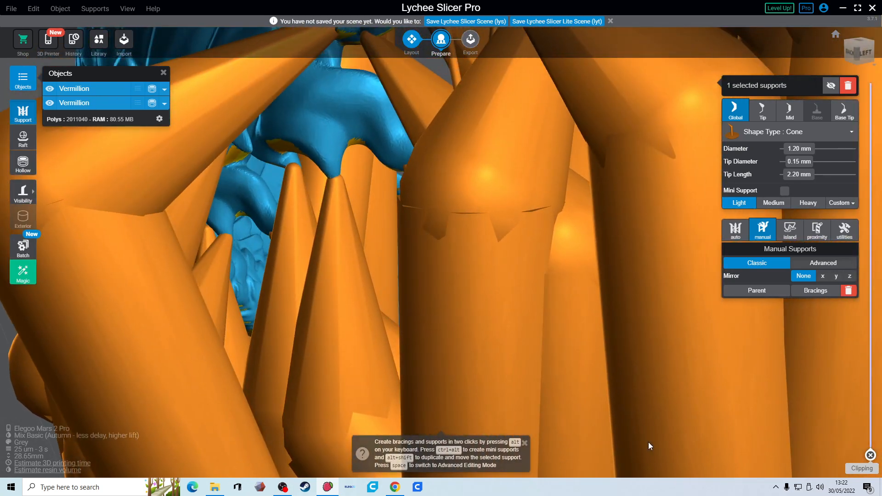
click(356, 283)
drag(803, 164, 799, 163)
click(297, 183)
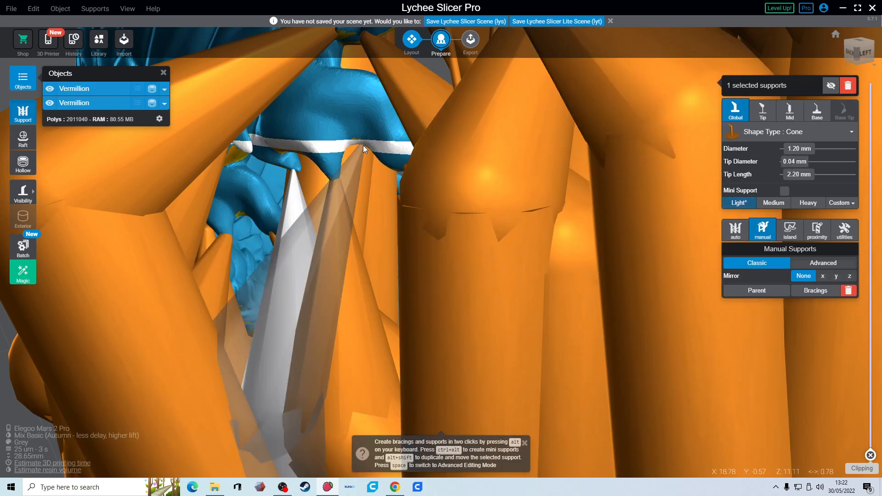
Add a support with a 0.04 mm tip behind the two pointed supports and toggle its mini support option.
click(362, 145)
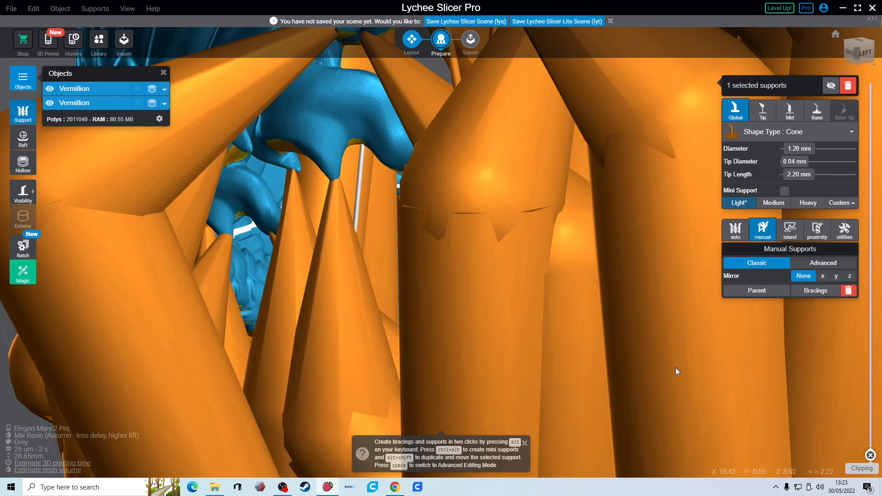
click(784, 191)
scroll(353, 215, up, 3)
right_drag(350, 211, 352, 208)
Add mini supports with 0.13 mm tips from the side pillars to the curl, and thin the small support under its lower lobe to 0.10 mm.
click(464, 115)
click(520, 90)
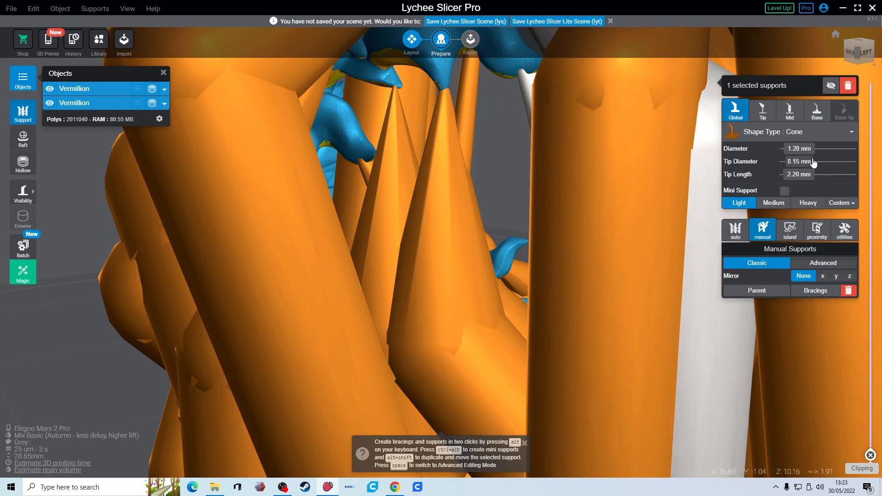
drag(804, 164, 803, 164)
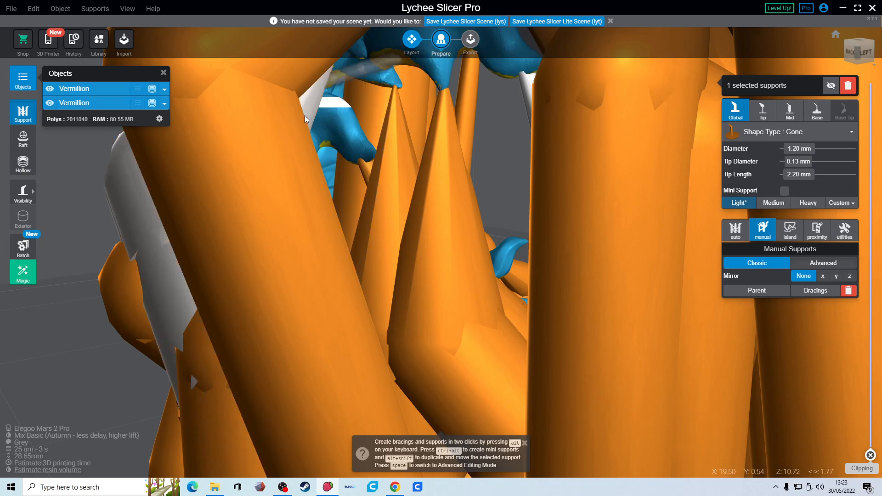
ctrl+alt+click(212, 181)
mouse_move(325, 227)
right_down()
mouse_move(316, 228)
mouse_move(326, 227)
right_up()
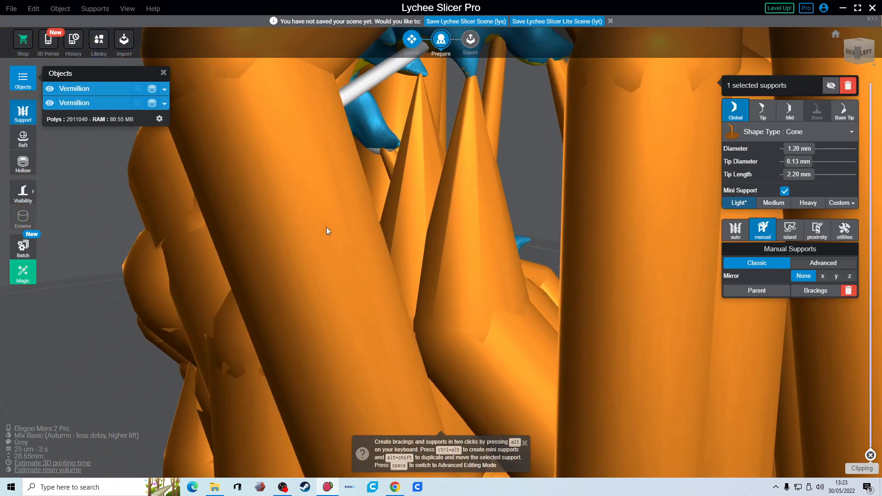
click(381, 149)
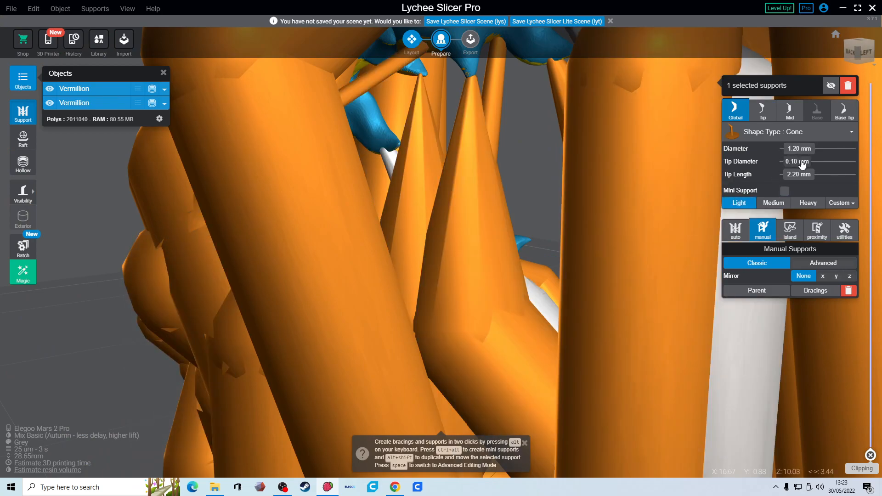
Add a branch support beneath the hooked feather from the outer slanted supports and apply the Light preset.
right_drag(467, 191, 104, 125)
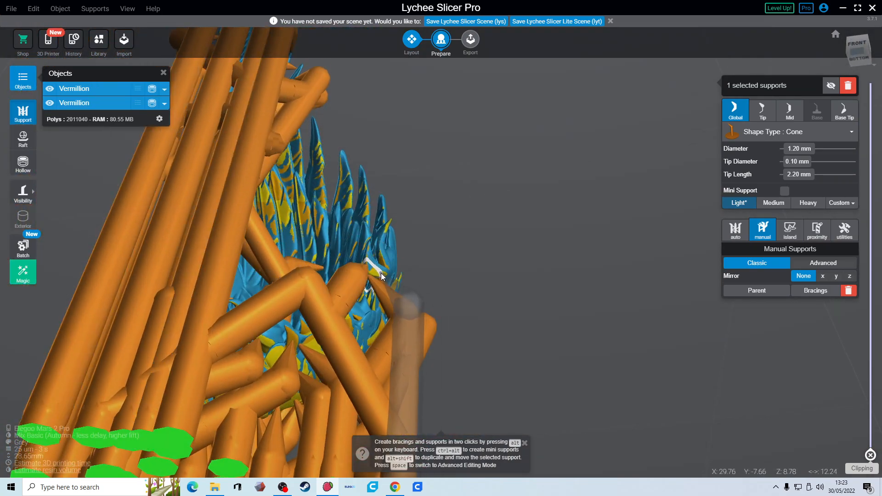
right_drag(398, 353, 310, 381)
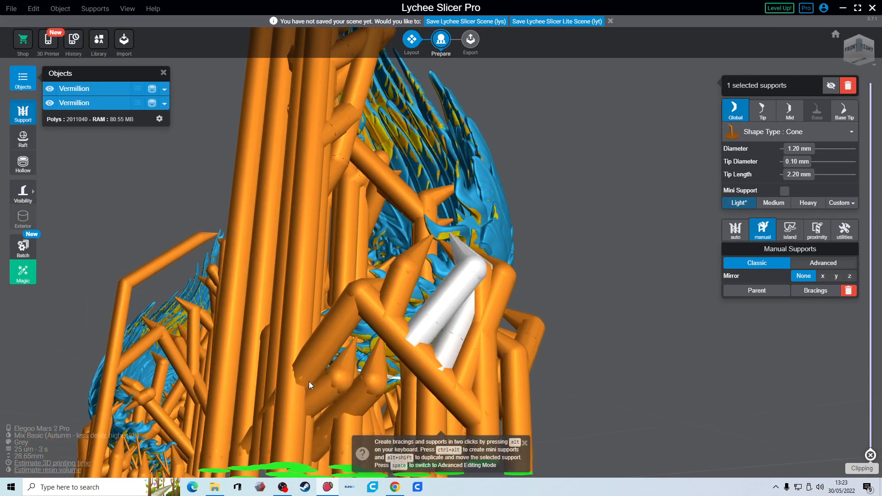
click(739, 203)
Add Light branch supports with 0.15 mm tips from the neighbouring pillars to the underside of the hooked feather.
right_drag(384, 152, 510, 191)
right_drag(280, 145, 367, 137)
drag(277, 217, 223, 303)
right_drag(281, 279, 245, 266)
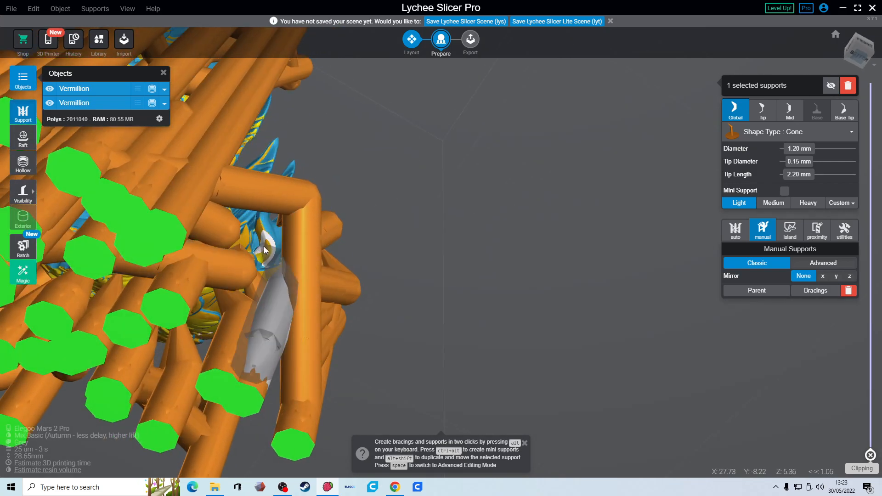
drag(269, 248, 317, 362)
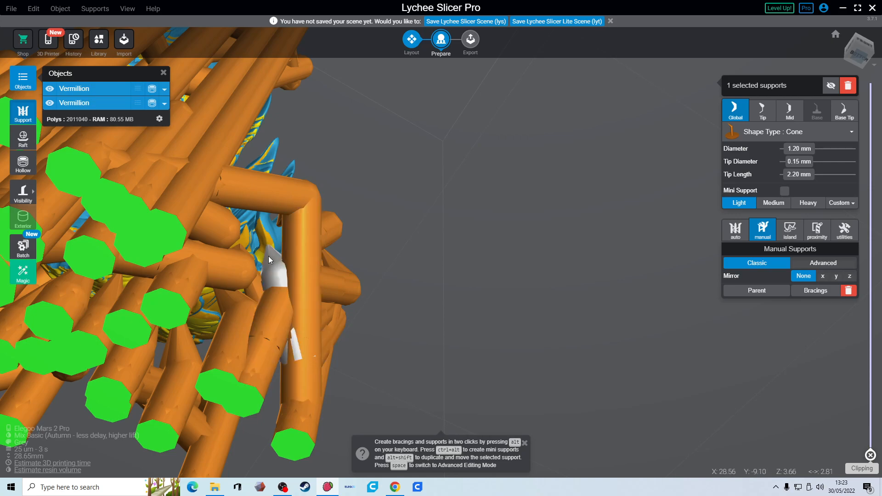
drag(262, 240, 156, 250)
right_drag(234, 272, 92, 320)
right_drag(620, 225, 393, 452)
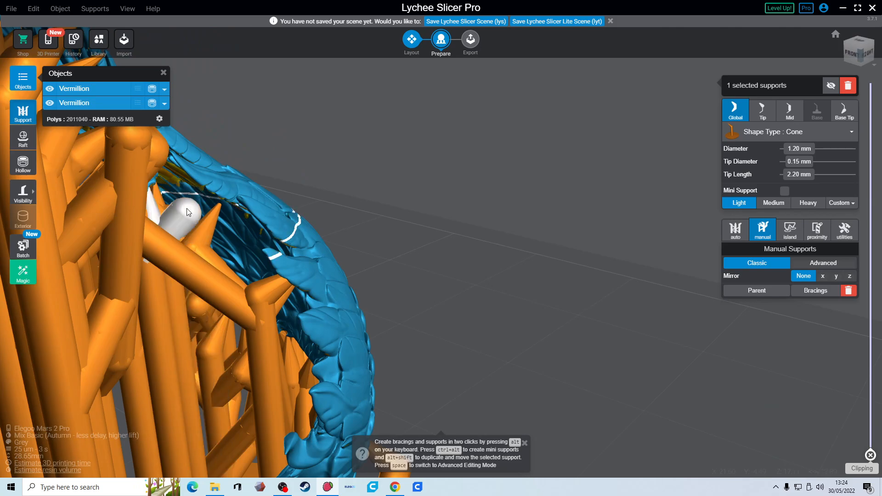
Add a long Light branch support with a 0.15 mm tip from the layered feathers to the outer pillar.
right_drag(188, 212, 214, 171)
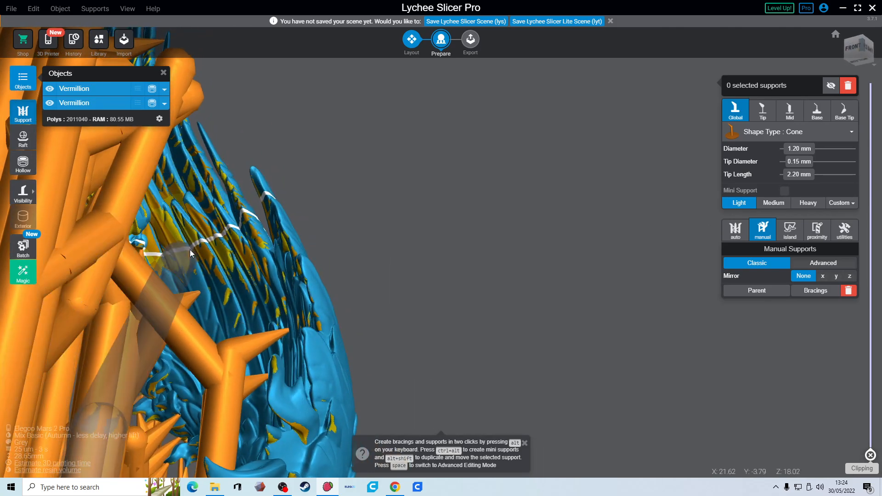
right_drag(135, 290, 75, 339)
click(23, 335)
Add Light mini supports with 0.15 mm tips from the nearby supports to the curl's underside and the adjacent feather.
mouse_move(193, 291)
right_down()
mouse_move(122, 295)
mouse_move(100, 278)
mouse_move(86, 281)
mouse_move(179, 289)
mouse_move(190, 275)
right_up()
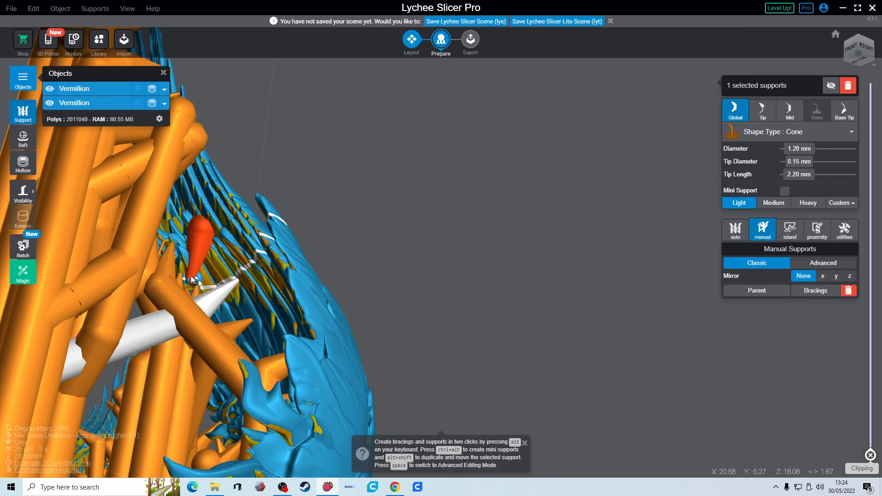
click(225, 345)
mouse_move(232, 344)
right_down()
mouse_move(241, 340)
mouse_move(219, 347)
right_up()
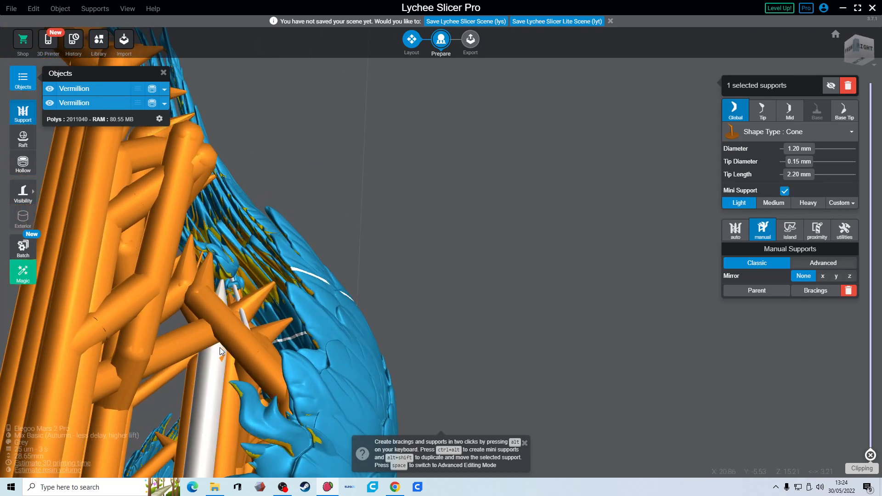
click(228, 319)
right_drag(206, 316, 428, 282)
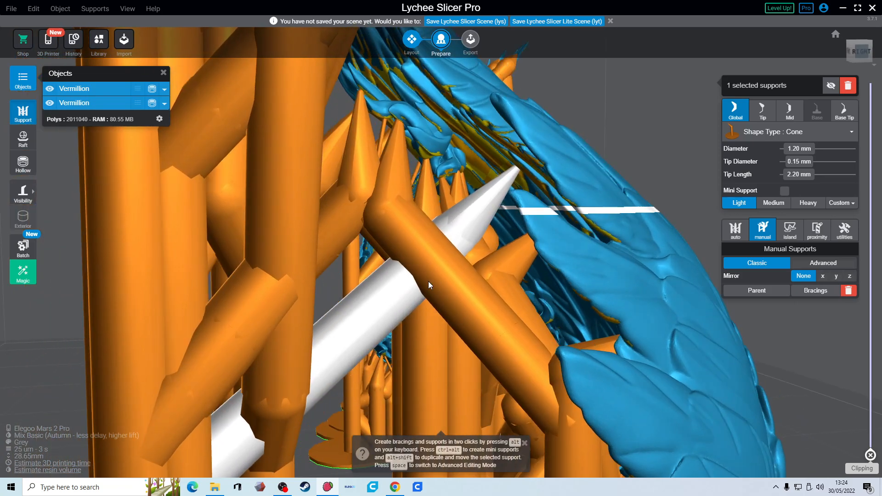
click(435, 156)
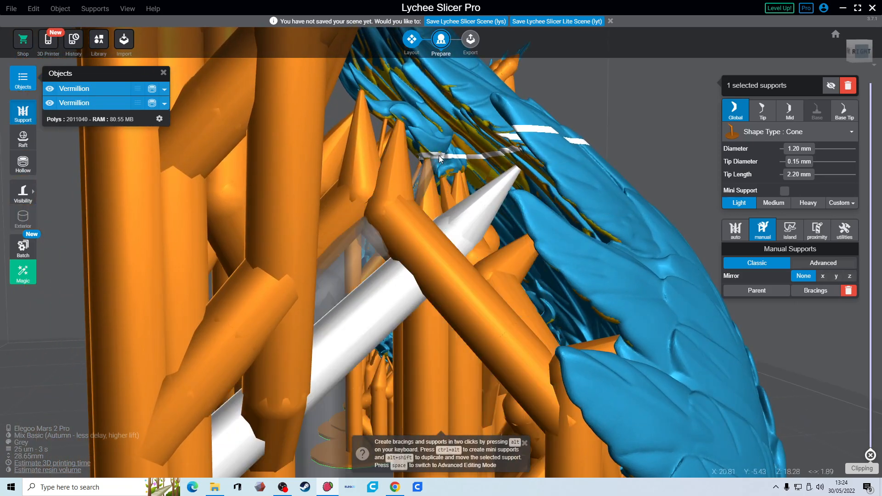
right_drag(506, 286, 524, 270)
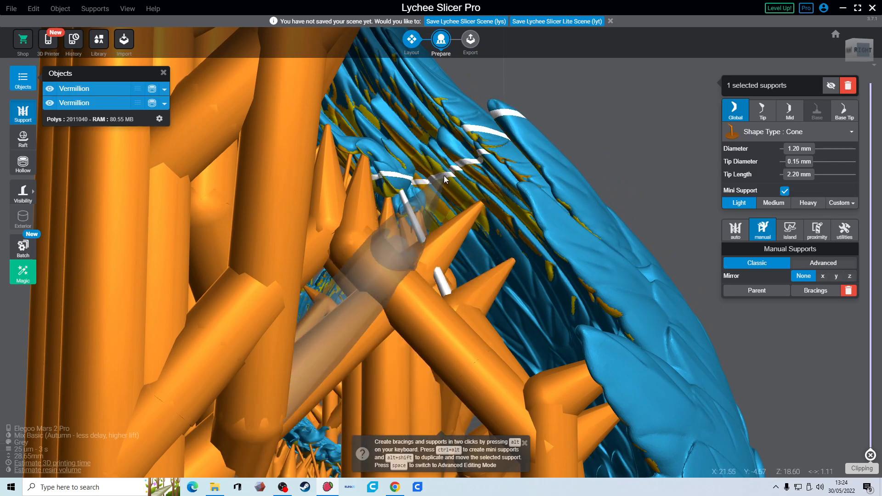
click(444, 176)
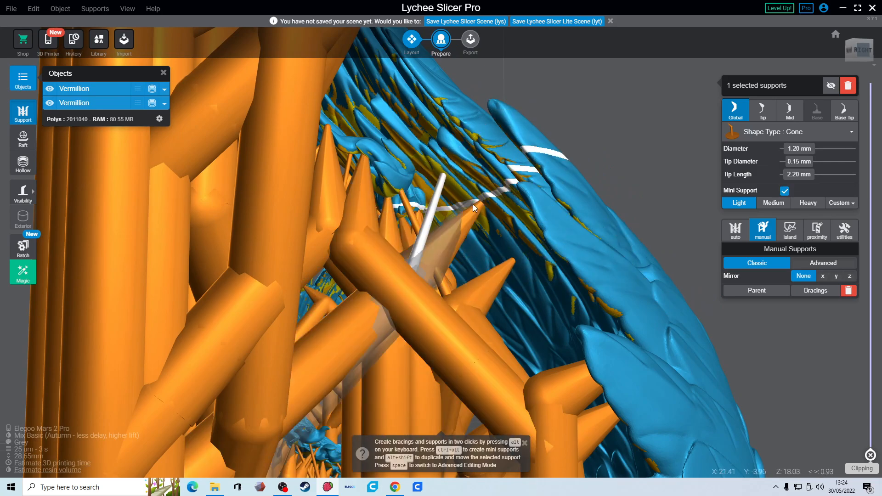
Add a Light branch support with a 0.15 mm tip from the yellow-marked feather beside the mini support to the slanted outer support.
right_drag(480, 222, 560, 217)
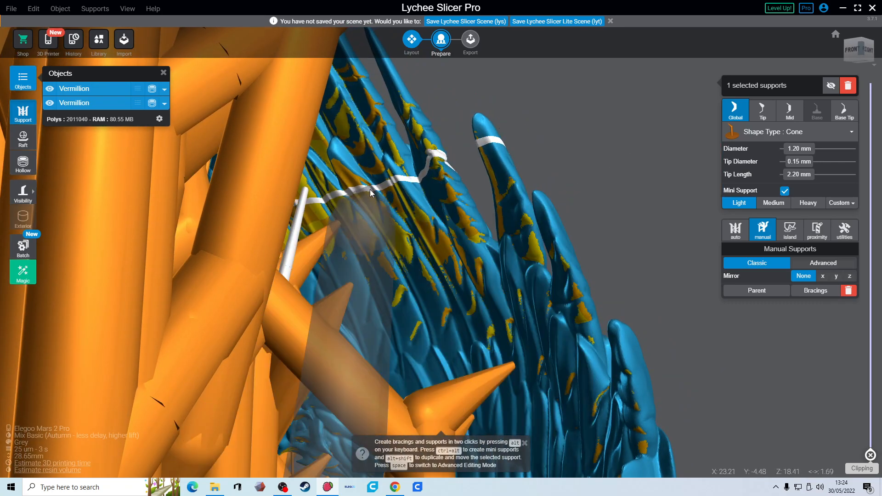
alt+click(370, 189)
alt+click(206, 428)
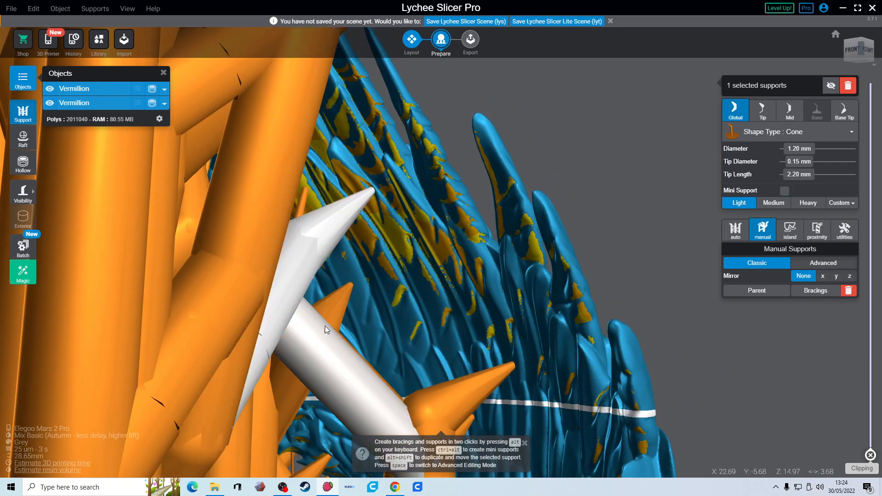
Add Light supports with 0.15 mm tips from the tall pillars to the remaining yellow-marked areas around the curl and feathers.
right_drag(423, 326, 680, 271)
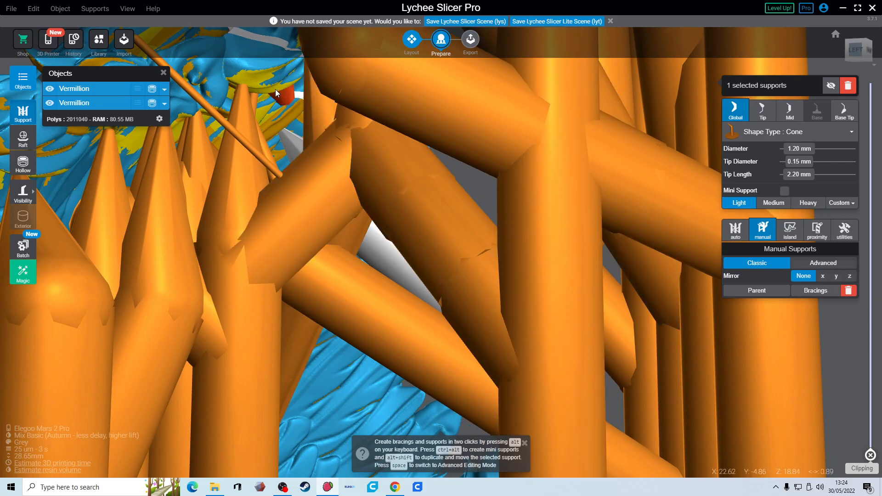
alt+click(261, 76)
alt+click(505, 232)
right_drag(504, 232, 162, 216)
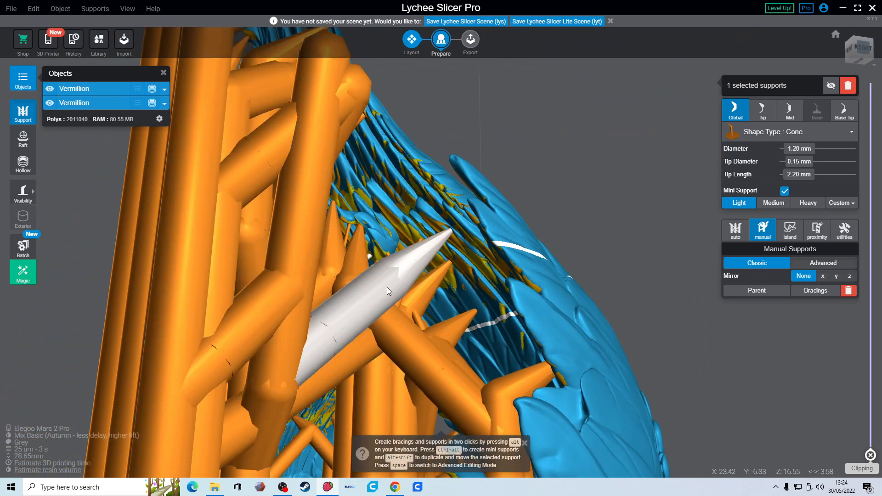
right_drag(358, 252, 445, 250)
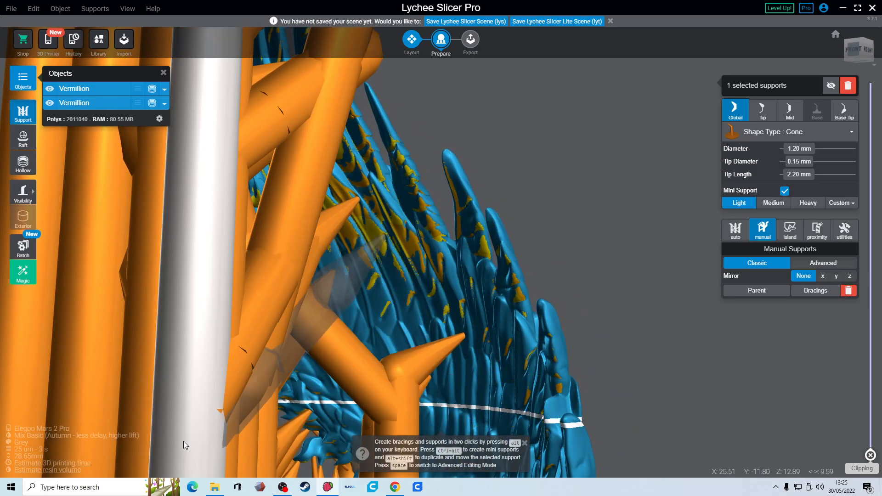
Add a Light support with a 0.15 mm tip from the model's yellow underside to the double pillar beside it.
right_drag(316, 367, 512, 267)
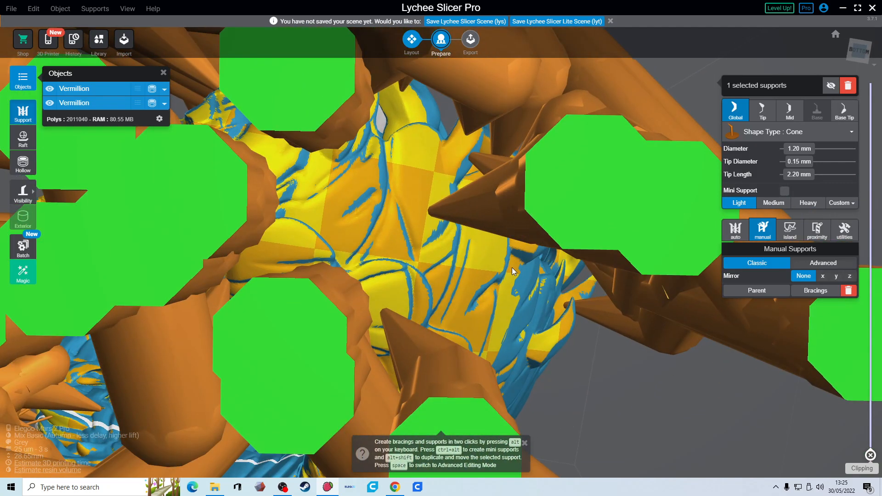
alt+click(390, 193)
alt+click(566, 186)
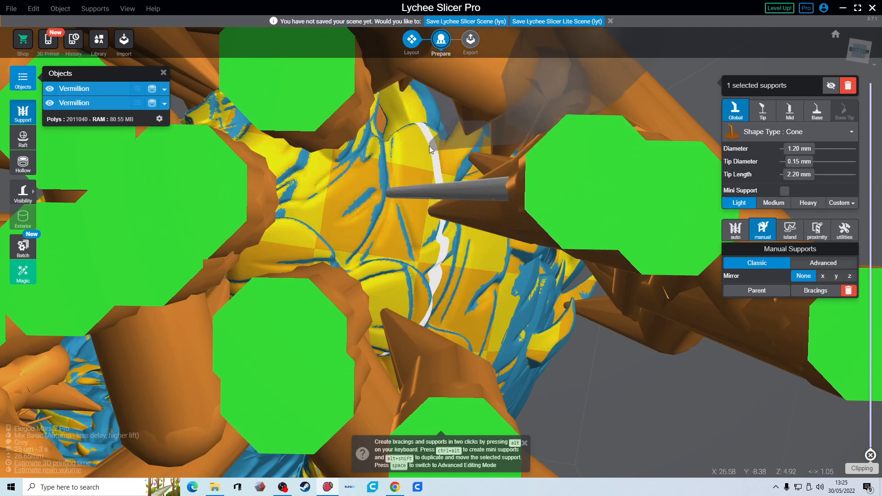
Check the slice settings and print time in the export stage, and return to the support preparation stage.
click(471, 44)
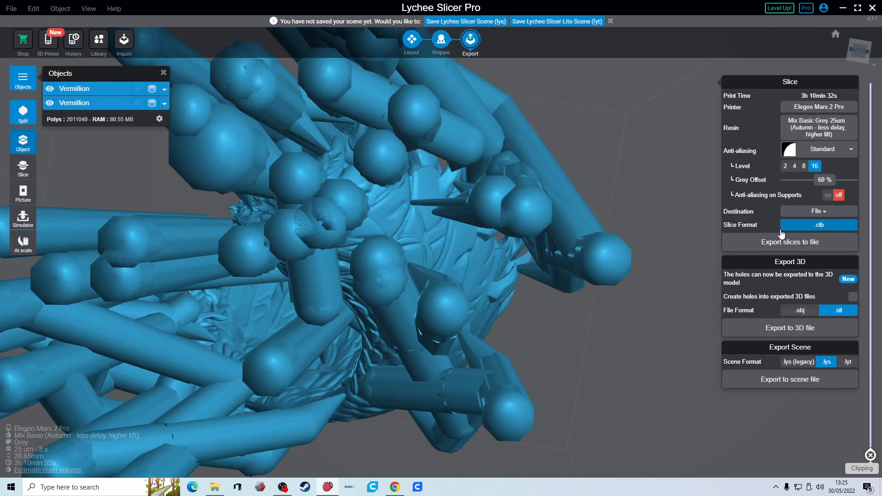
click(442, 41)
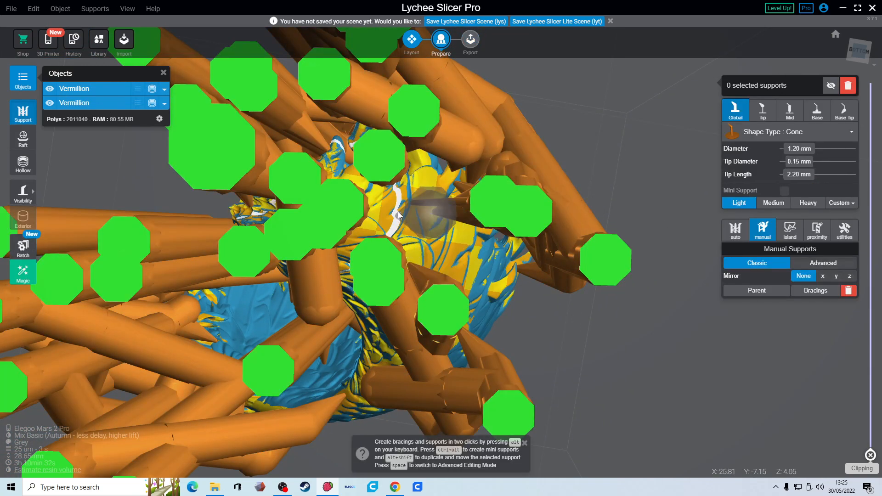
Add Light mini supports with 0.15 mm tips from the two lower pillars to the centre of the model's yellow underside.
click(394, 265)
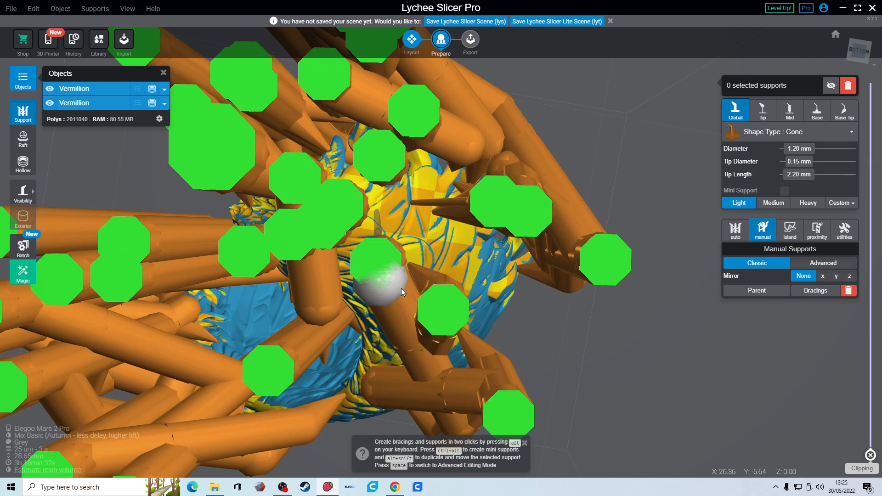
ctrl+alt+click(417, 252)
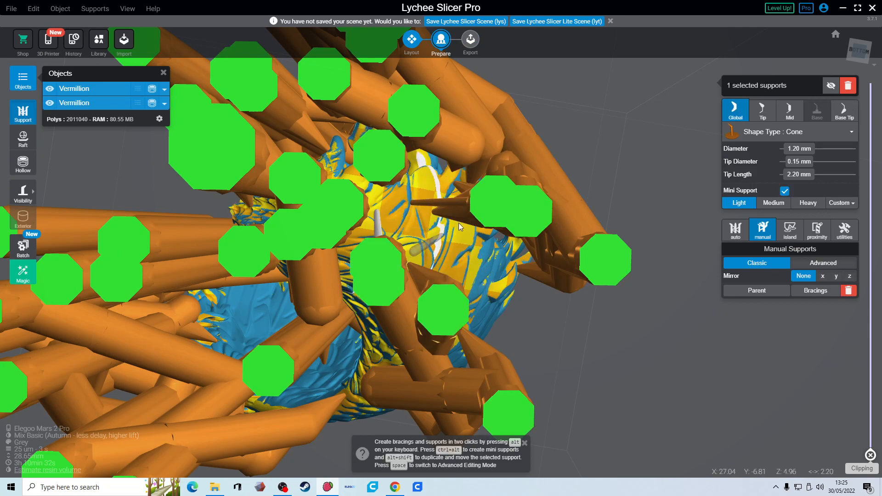
ctrl+alt+click(455, 305)
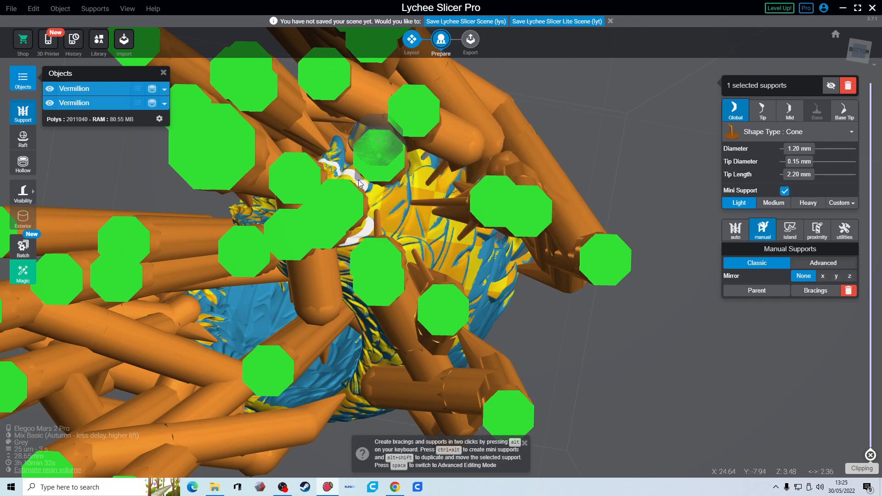
Add an upright Light support under the scaly underside and attach a mini support from it to the adjacent yellow area.
right_drag(420, 164, 529, 199)
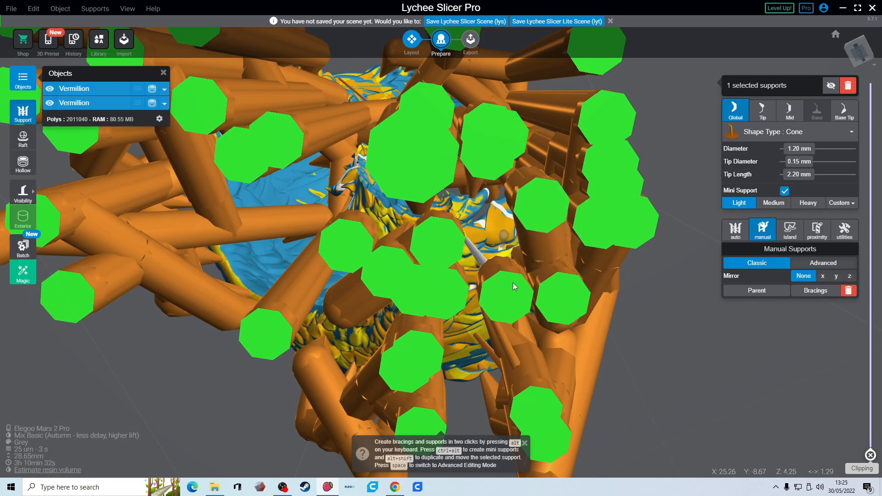
right_drag(520, 301, 651, 271)
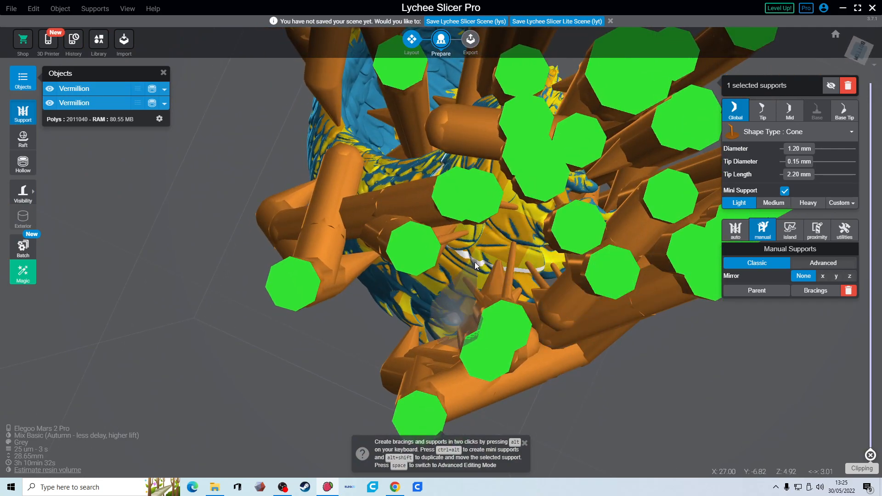
click(479, 249)
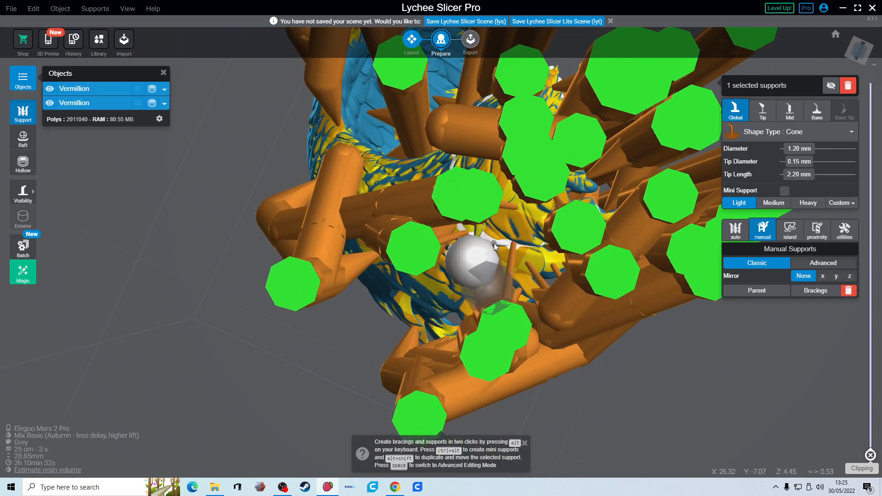
ctrl+alt+click(470, 269)
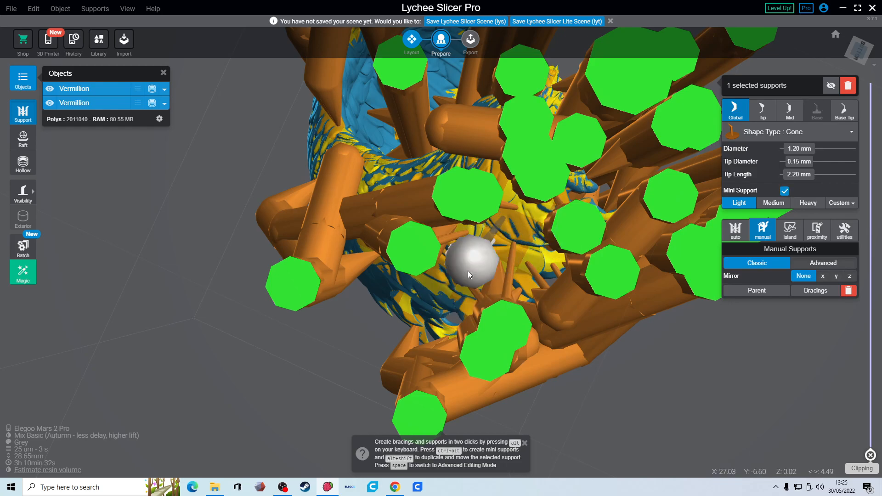
Add a mini support under the inner edge of the curved, scaled section of the model.
right_drag(526, 233, 464, 311)
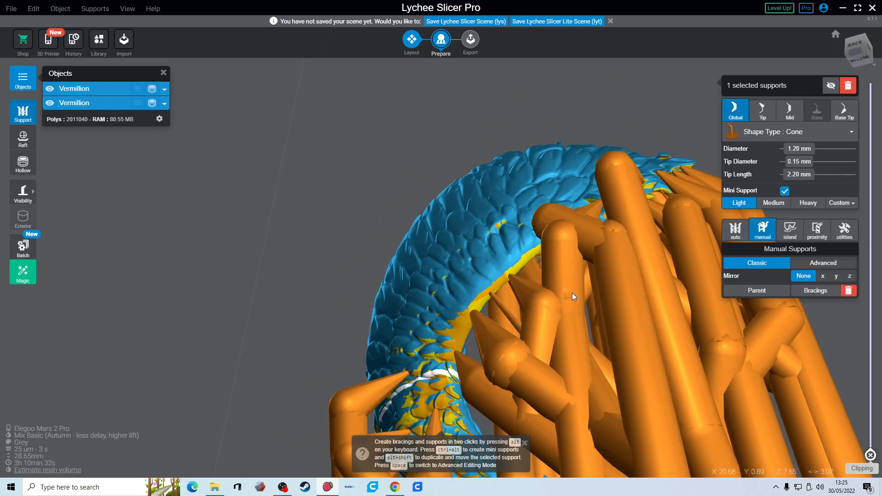
right_drag(519, 372, 527, 344)
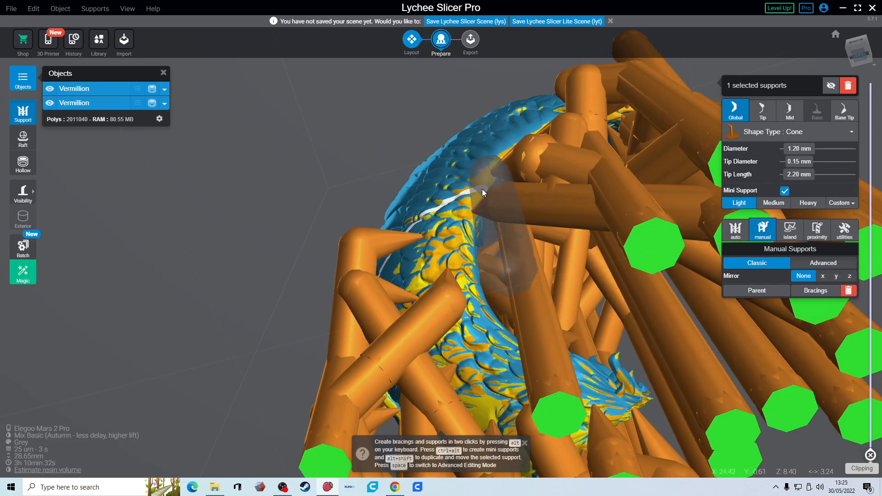
right_drag(579, 226, 630, 224)
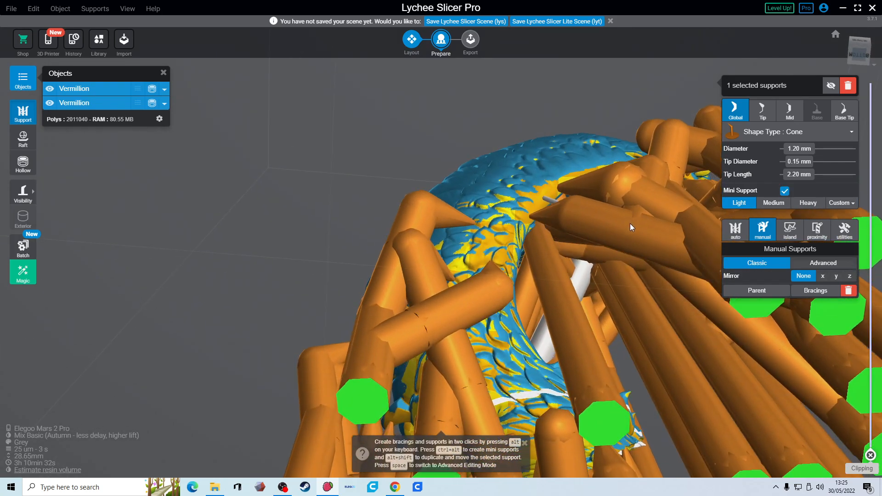
click(517, 247)
alt+click(568, 259)
right_drag(577, 262, 546, 169)
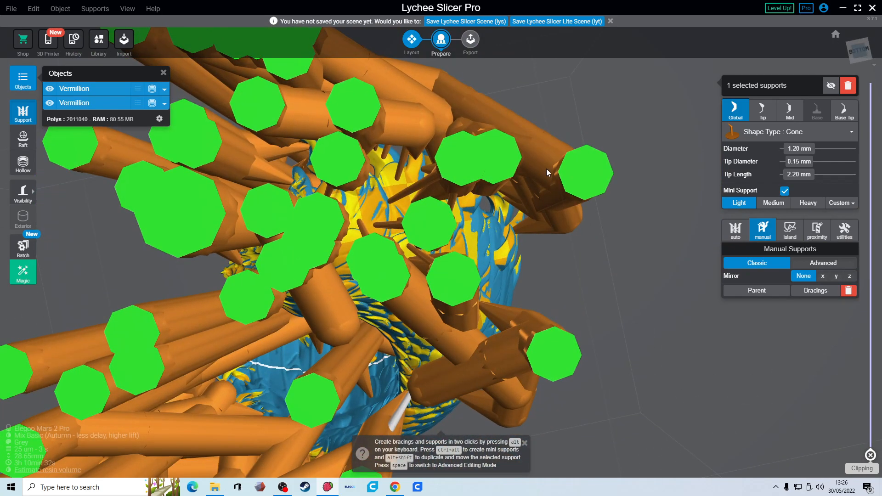
Place another light support among the dense supports on the model's underside.
right_drag(454, 160, 643, 177)
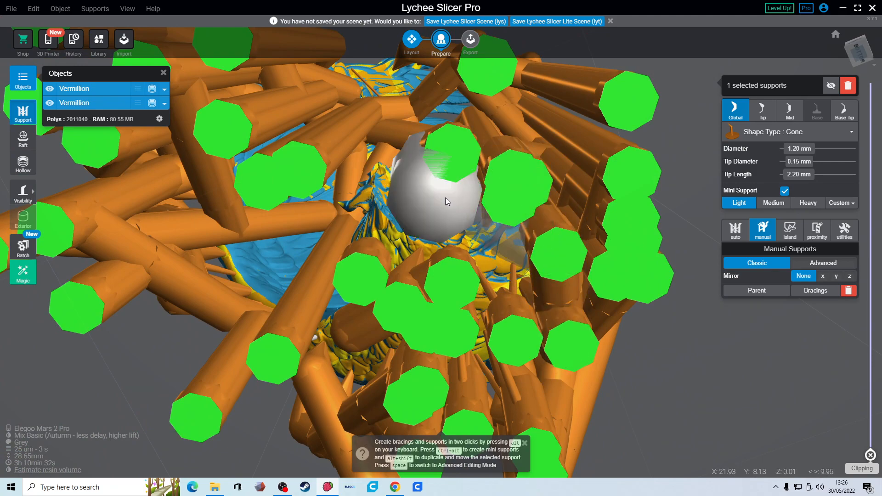
click(438, 195)
right_drag(438, 196, 683, 176)
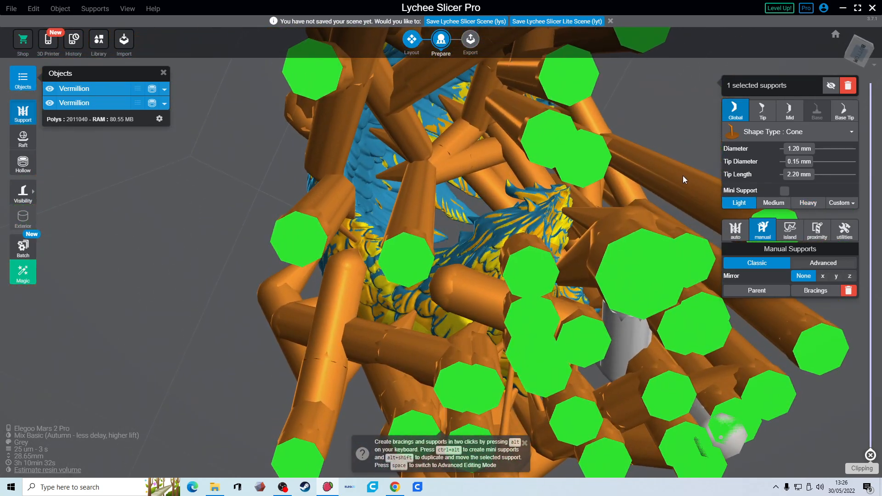
right_drag(516, 290, 668, 279)
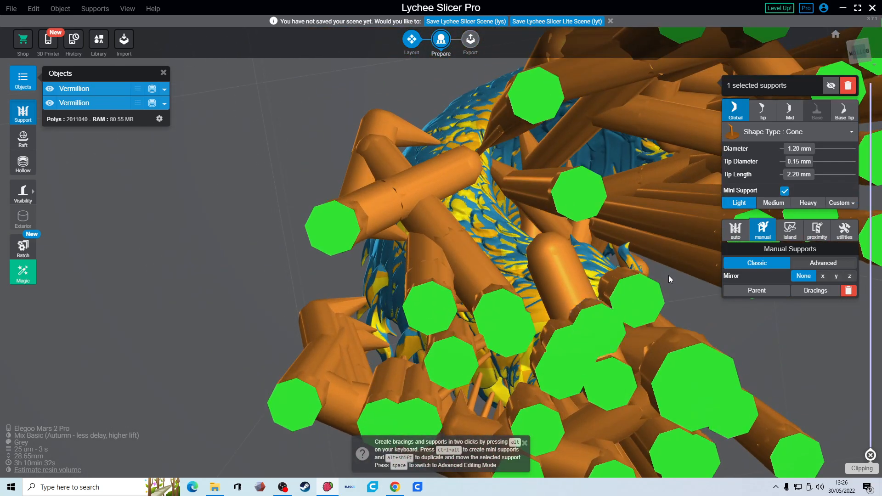
Set the support visibility to show only the tips, with the support bodies reduced to thin lines.
right_drag(504, 279, 518, 257)
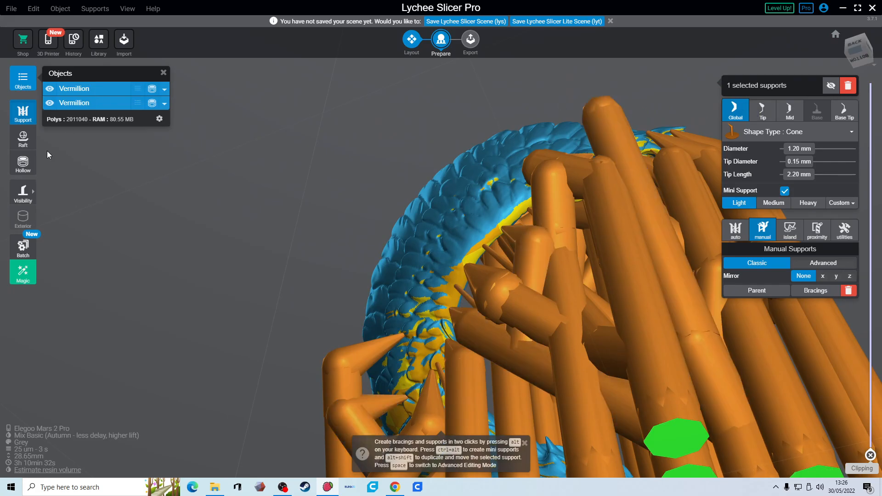
click(33, 195)
click(55, 246)
right_drag(388, 264, 130, 268)
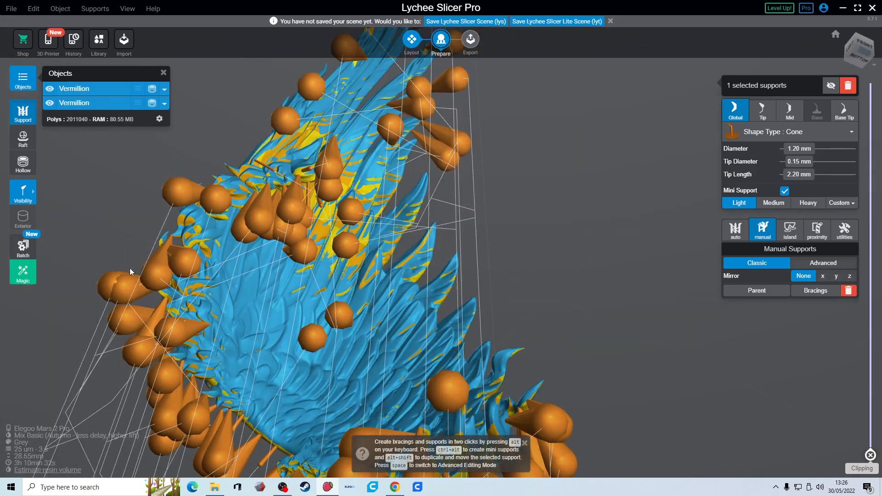
Delete a support from the crowded tip cluster at the base of the feathers.
click(272, 237)
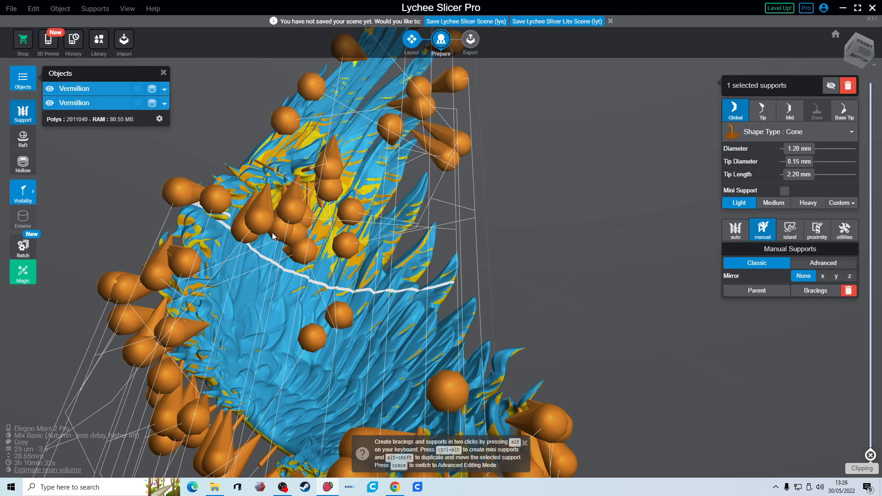
key(Escape)
right_drag(274, 233, 351, 208)
click(335, 236)
key(Delete)
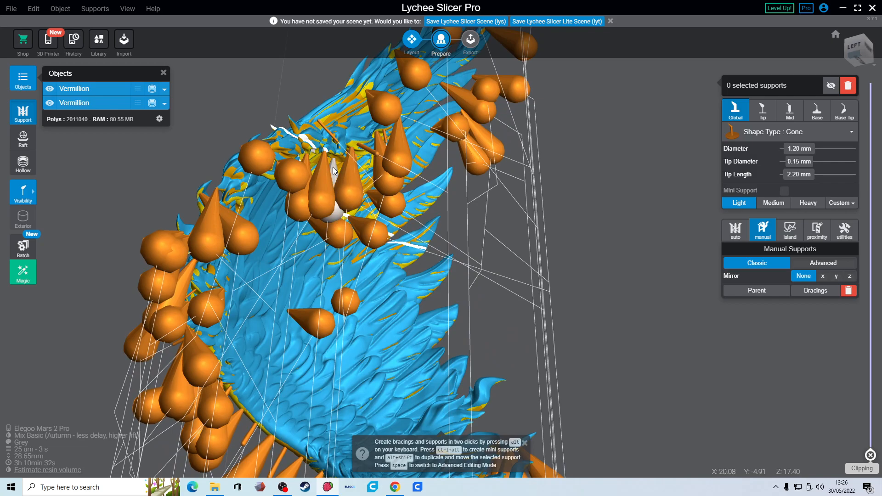
Add a mini support in the gap between the large cone tips at the feather base.
scroll(342, 194, up, 5)
ctrl+alt+click(288, 131)
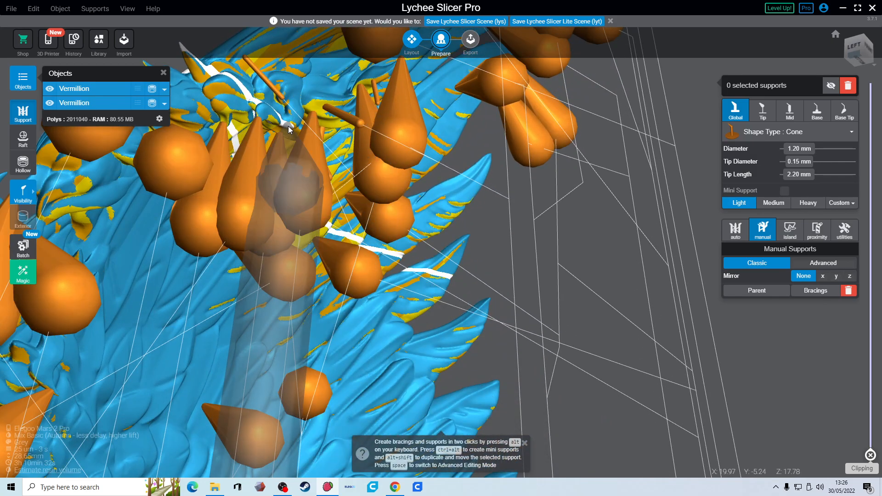
ctrl+alt+click(273, 159)
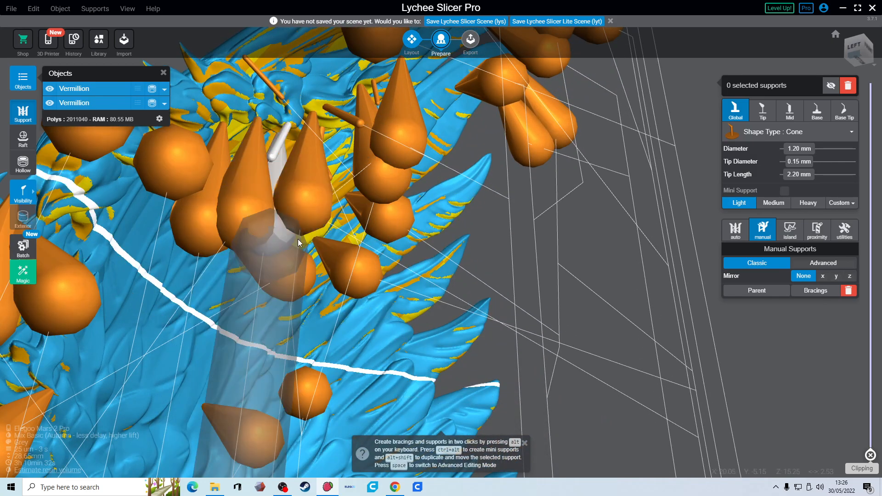
Add another mini support branching from the tip cluster to the neighbouring feathers.
click(260, 198)
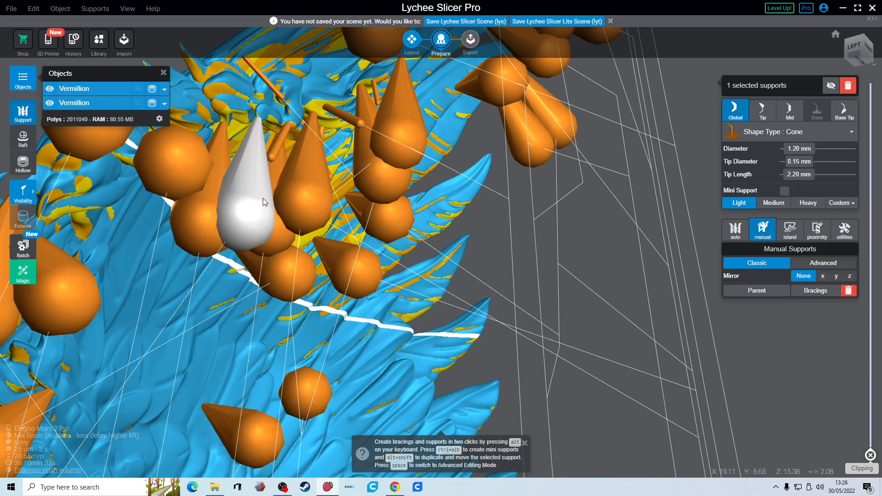
right_drag(382, 182, 309, 217)
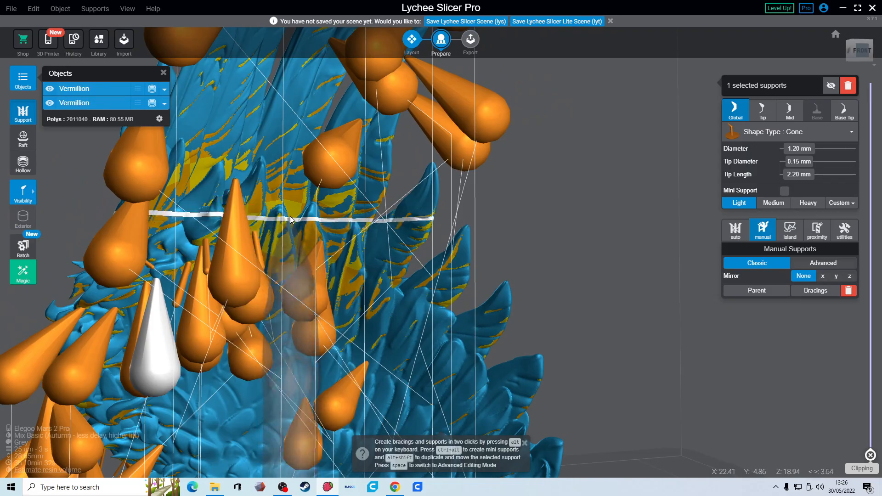
ctrl+alt+click(257, 315)
right_drag(317, 296, 347, 274)
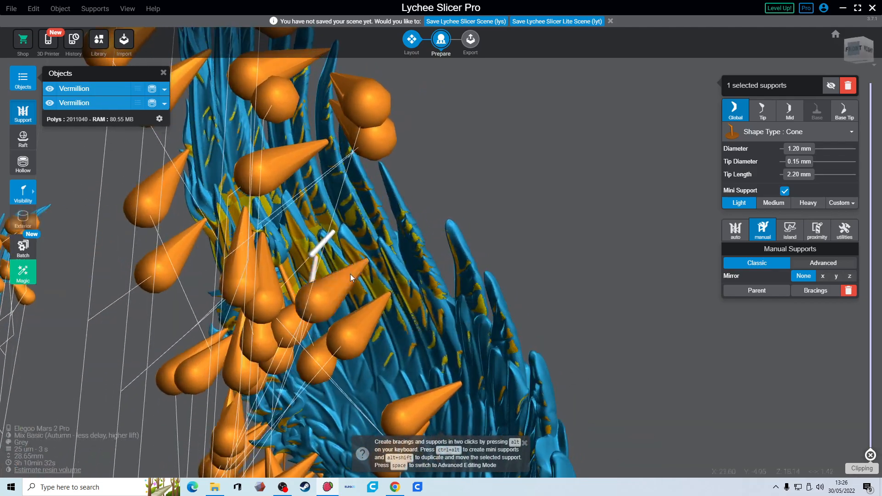
Set the tip diameter to 0.07 mm on the support beneath the thin feather near the small claw-like detail.
right_drag(365, 122, 423, 228)
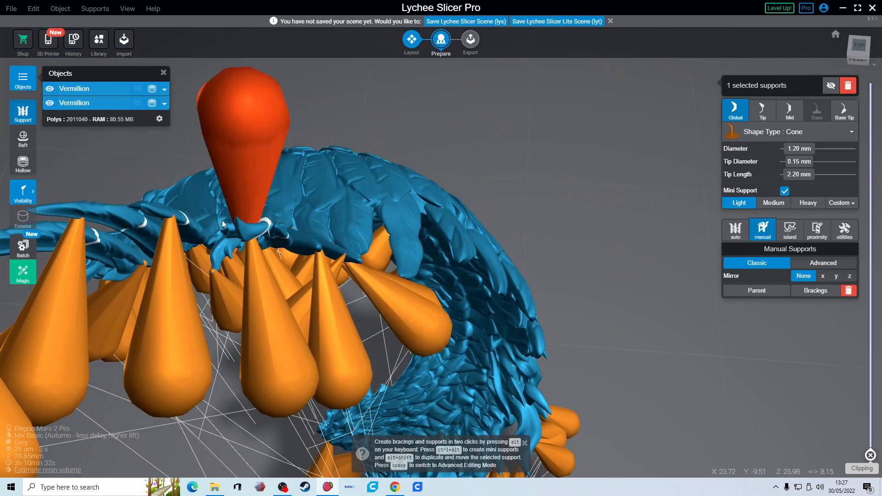
click(186, 241)
drag(797, 162, 793, 164)
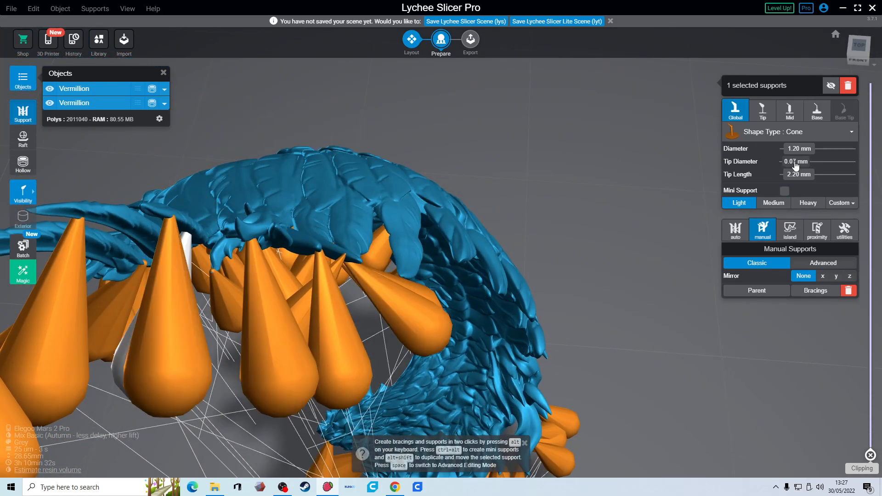
Undo the accidental support change and set the tip diameter of the support behind the front cones to 0.07 mm.
right_drag(259, 250, 254, 217)
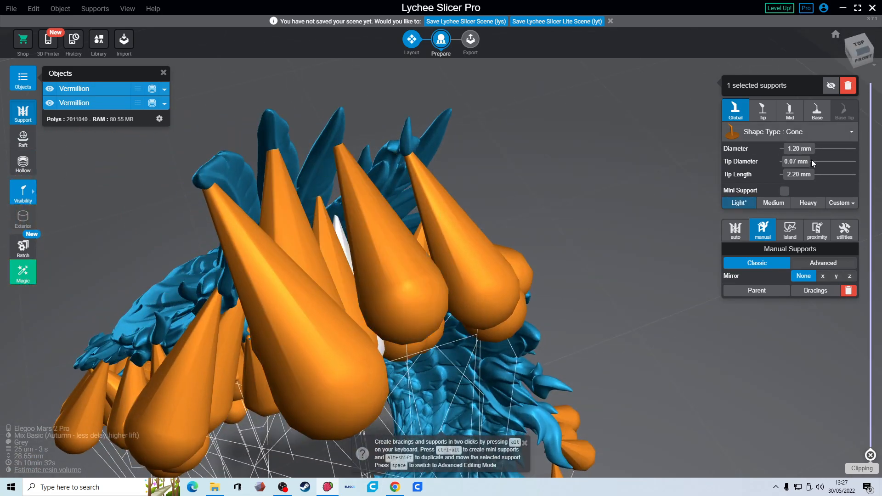
drag(380, 199, 384, 206)
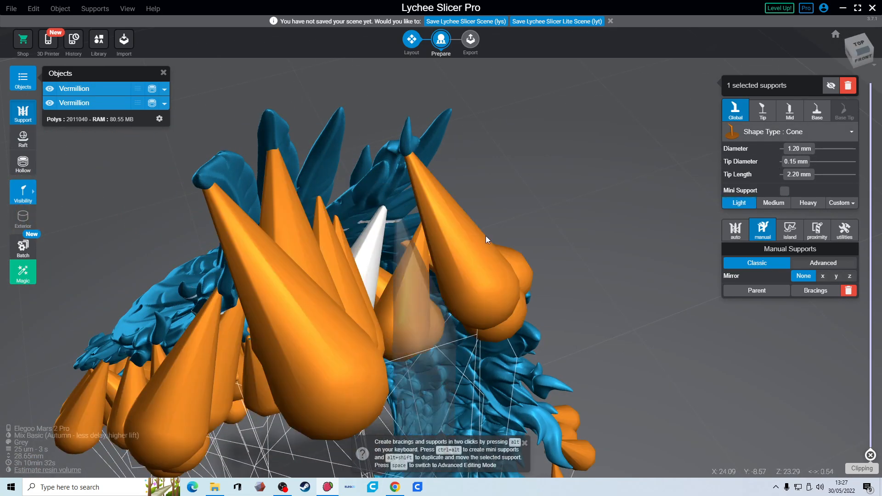
key(ctrl+z)
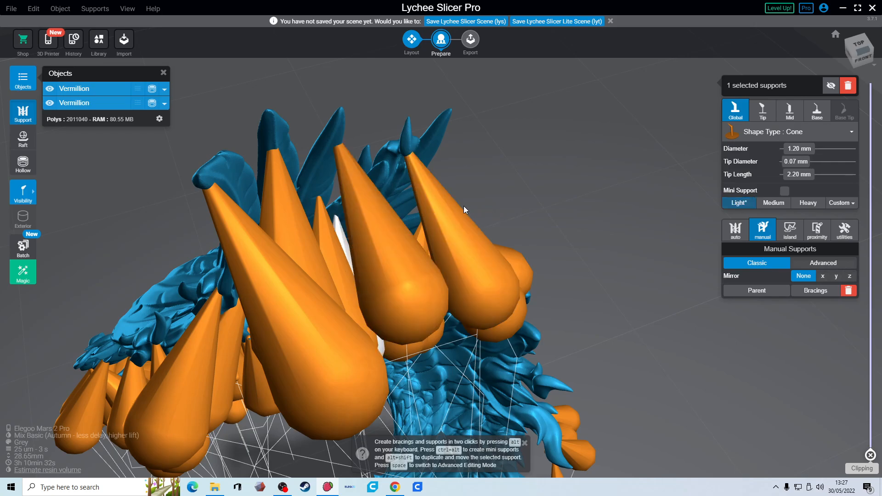
click(385, 261)
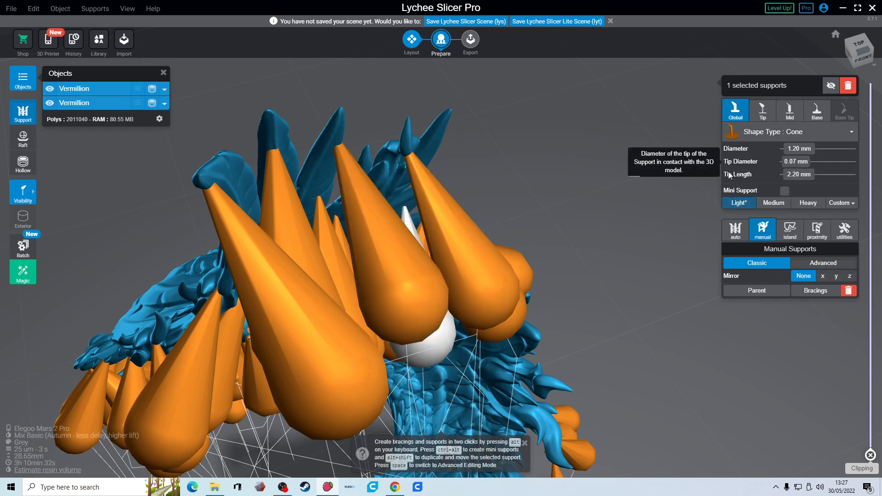
Set the tip diameter of two more supports along the outer feather row to 0.07 mm.
right_drag(414, 309, 171, 159)
click(174, 167)
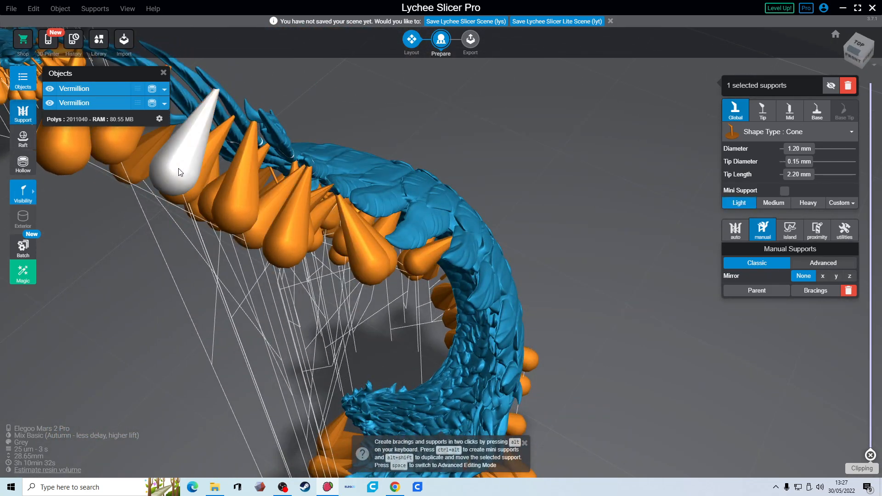
scroll(797, 162, down, 8)
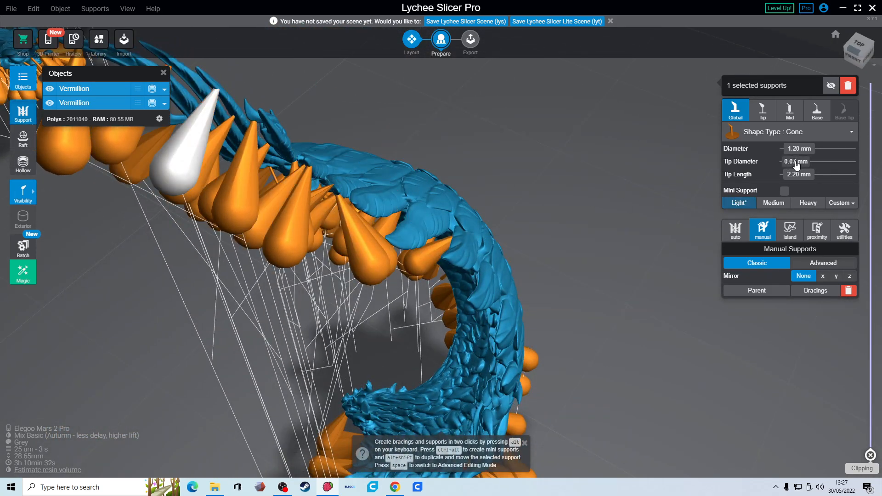
right_drag(296, 138, 263, 132)
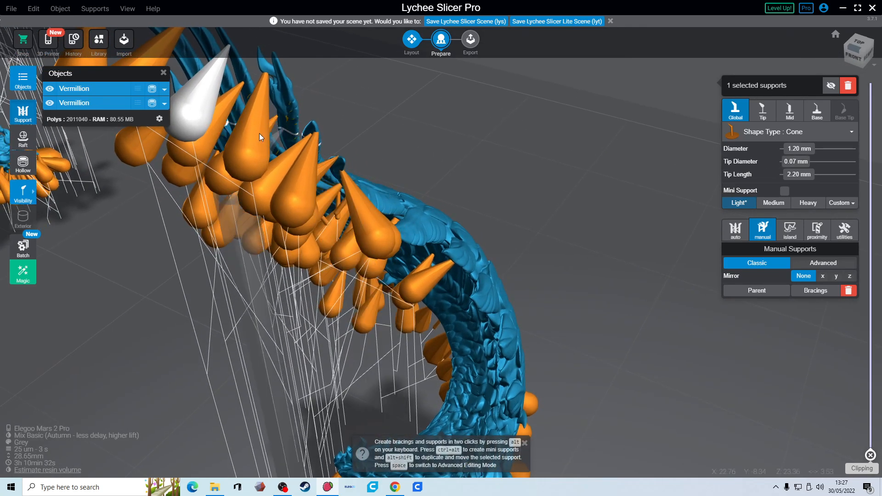
click(245, 139)
scroll(805, 166, down, 9)
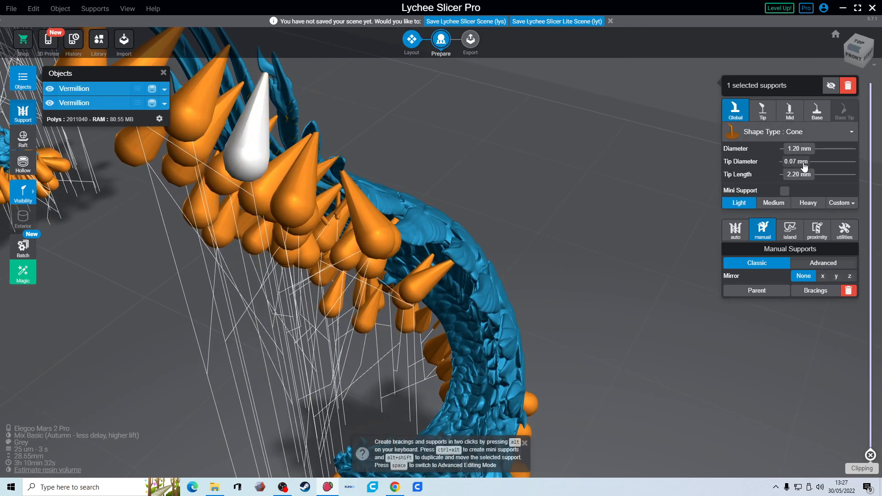
scroll(804, 167, up, 6)
Reduce the tip diameter of the next support along the feather row to 0.09 mm.
right_drag(442, 129, 307, 193)
click(311, 197)
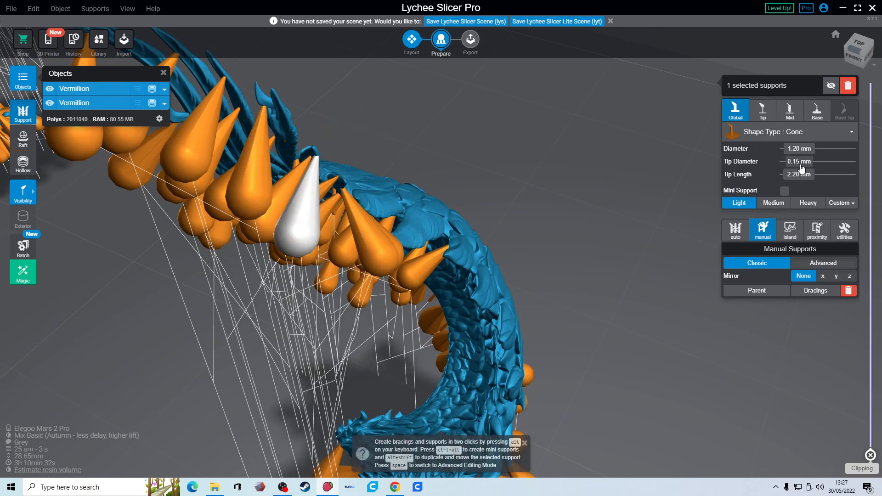
drag(566, 189, 457, 61)
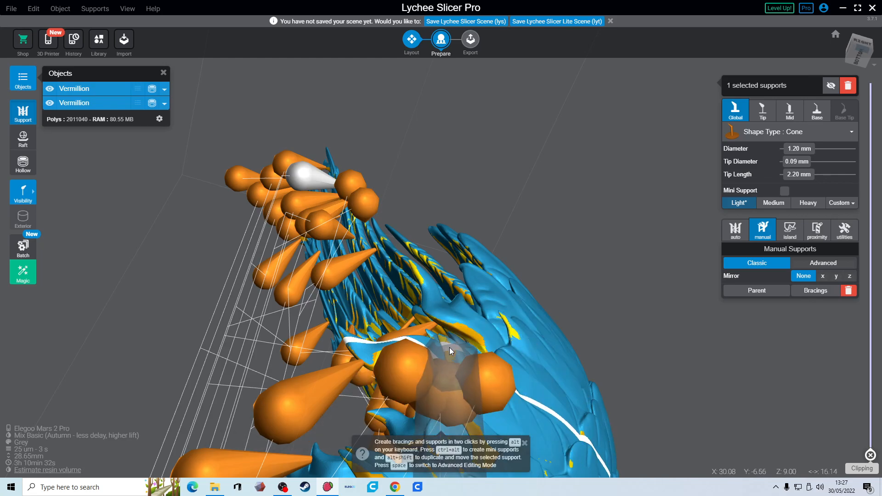
Add a branching support with a 0.09 mm tip beneath the curled feather on the model's lower section.
scroll(463, 342, up, 2)
drag(467, 341, 465, 275)
right_drag(465, 275, 678, 241)
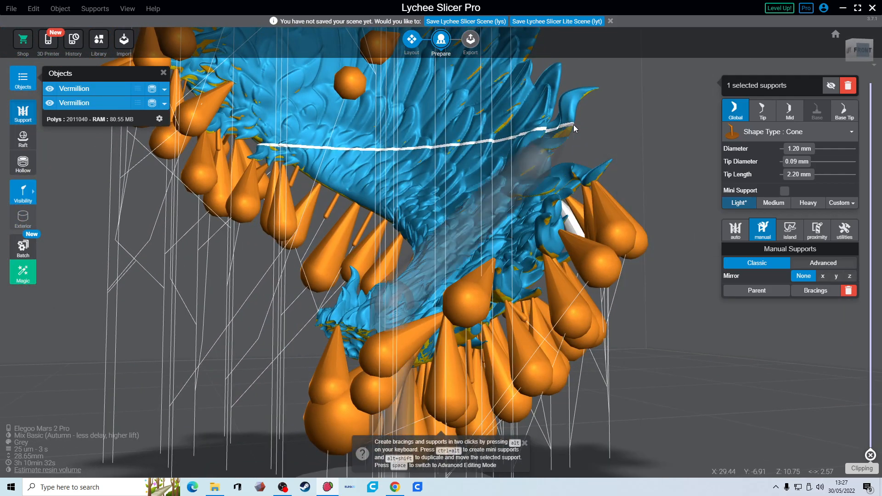
Add a mini support with a 0.09 mm tip beneath the curled scales on the lower section.
right_drag(614, 173, 511, 154)
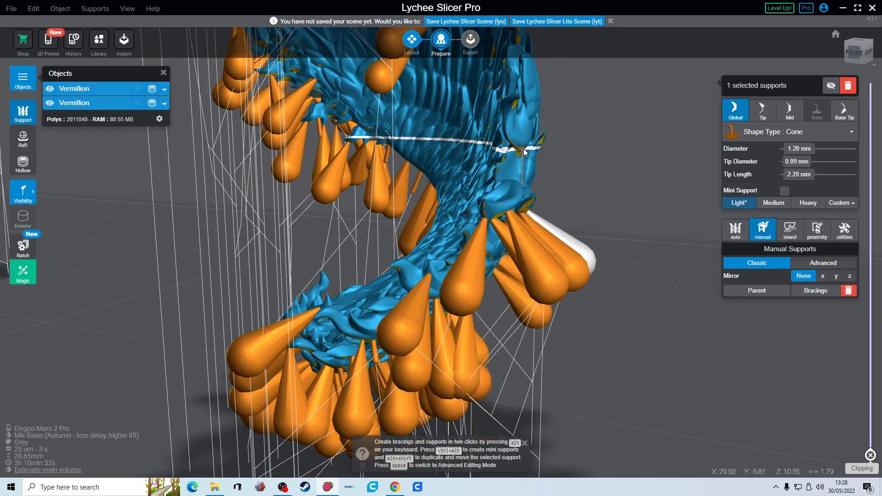
right_drag(591, 191, 481, 105)
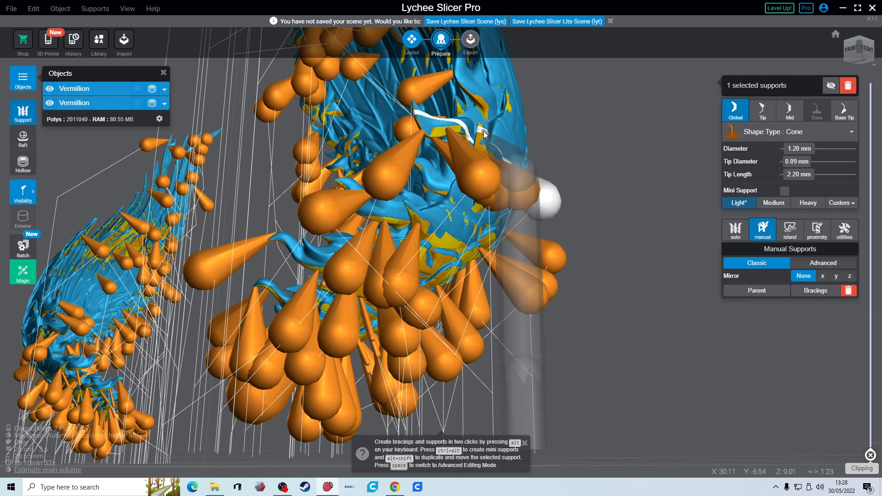
click(523, 197)
right_drag(541, 209, 374, 250)
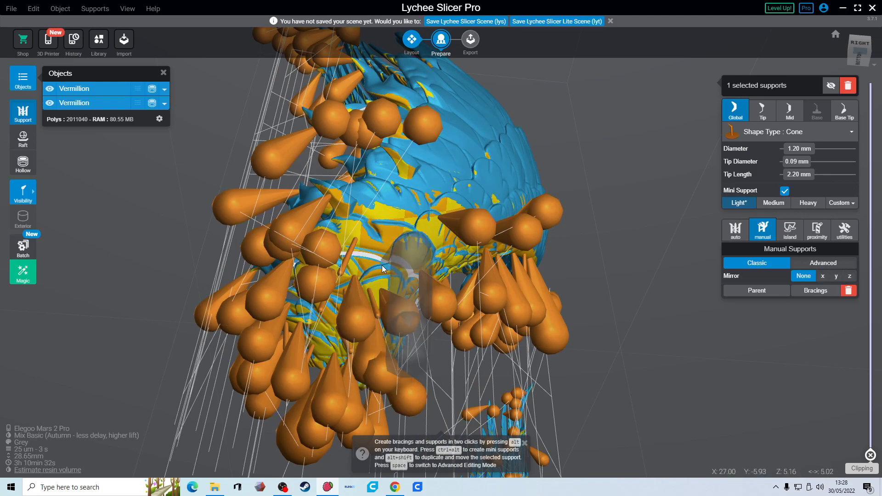
Add a support with the Light preset on the lower section's yellow overhang, and place mini supports beside it.
click(383, 262)
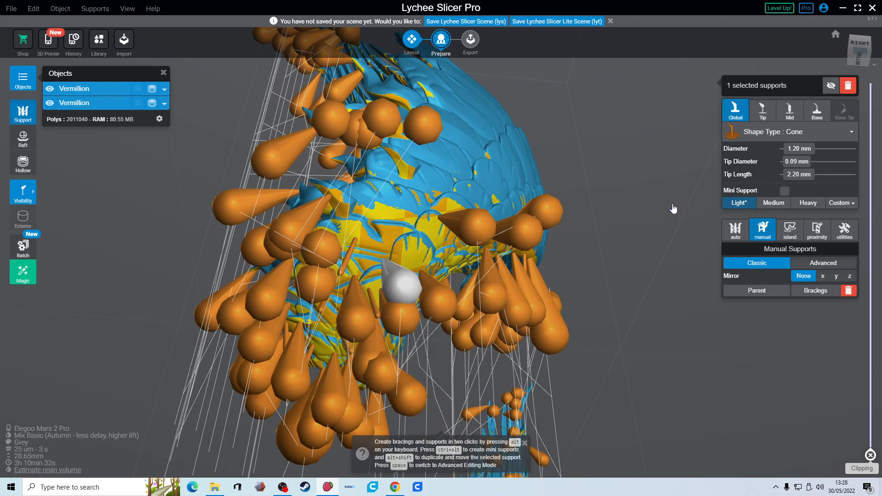
click(739, 202)
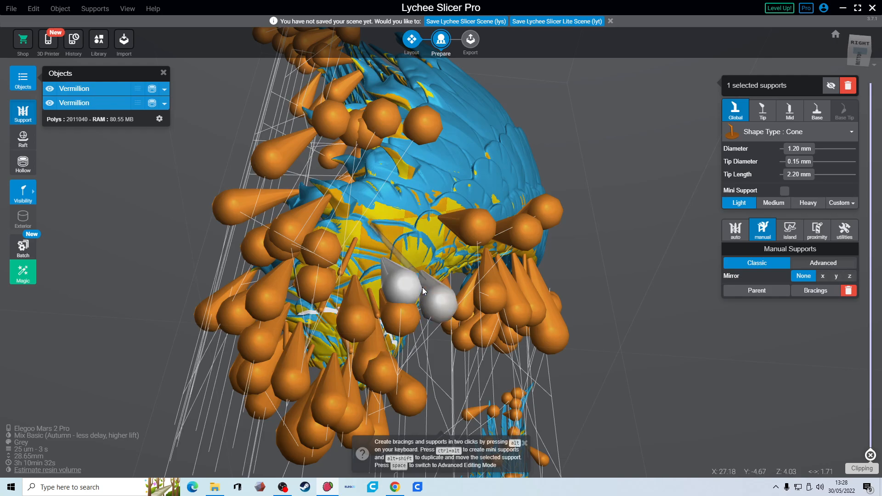
ctrl+alt+click(408, 298)
right_drag(503, 276, 407, 281)
ctrl+alt+click(384, 277)
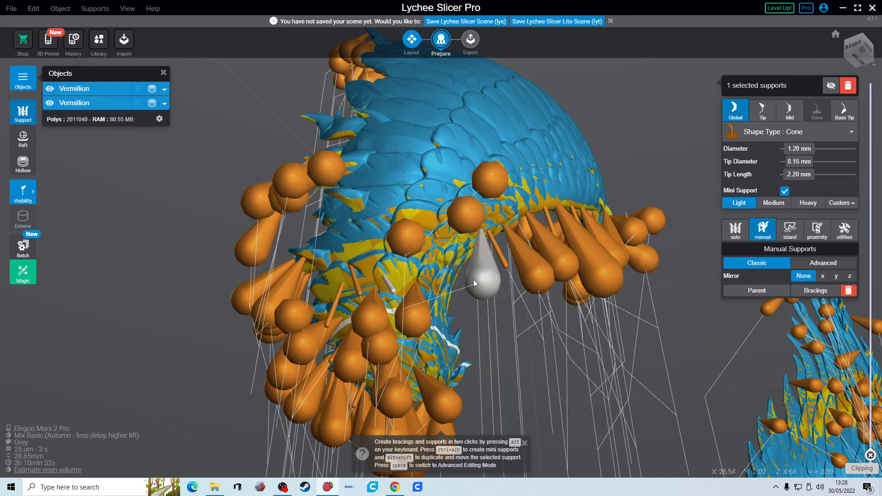
Place two mini supports with the Light preset on the yellow overhang along the model's curved underside.
right_drag(476, 286, 344, 240)
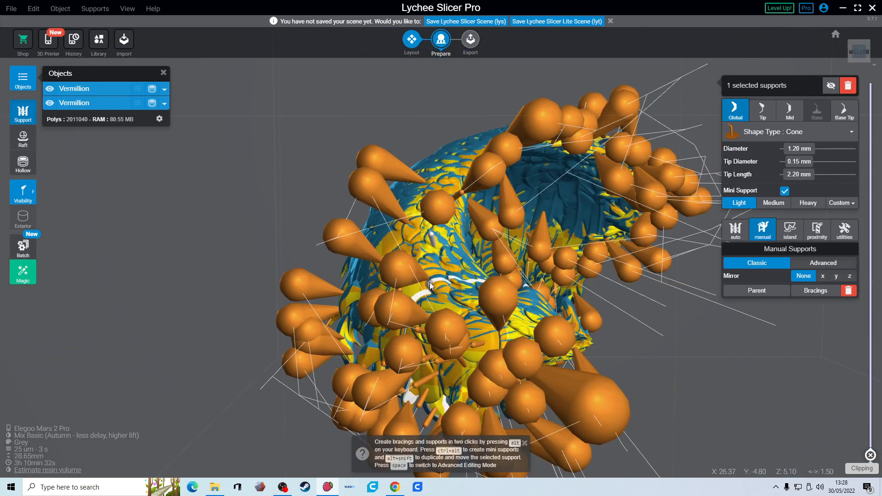
ctrl+alt+click(426, 291)
ctrl+alt+click(419, 288)
right_drag(495, 308, 473, 346)
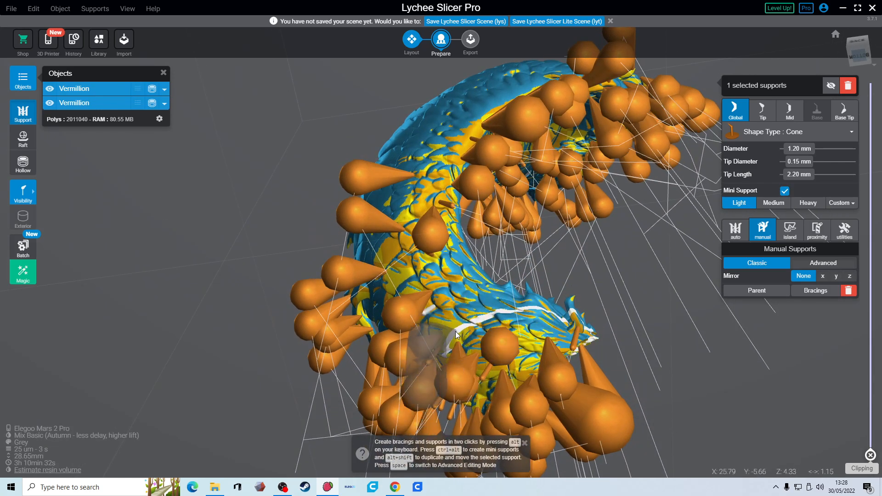
Add mini supports beneath the curled tip and the small yellow overhang at the front of the lower section.
right_drag(525, 337, 256, 357)
click(590, 308)
right_drag(591, 309, 471, 321)
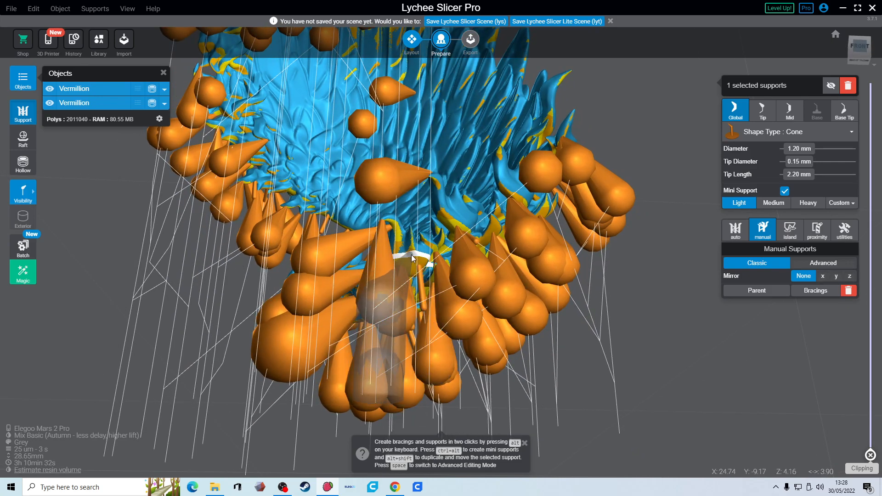
click(412, 256)
right_drag(380, 306, 322, 298)
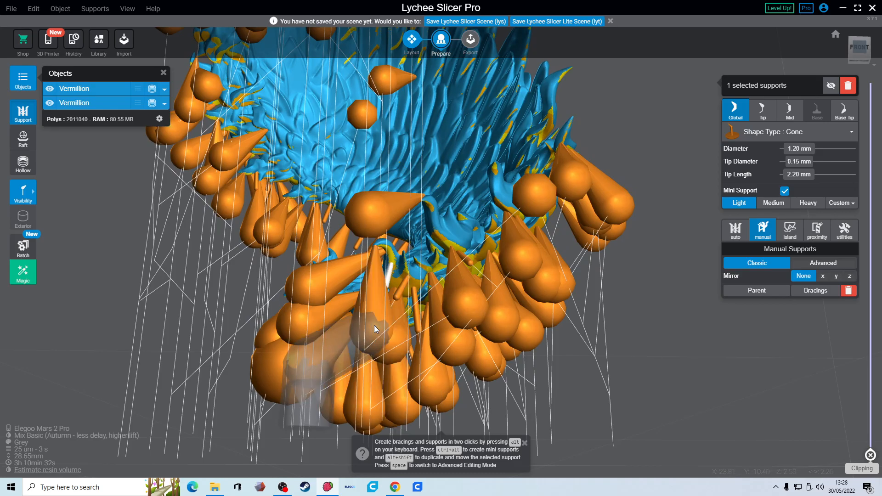
Add supports with the Light preset among the lower section's curled feathers, including mini supports with a 0.15 mm tip.
right_drag(273, 278, 465, 241)
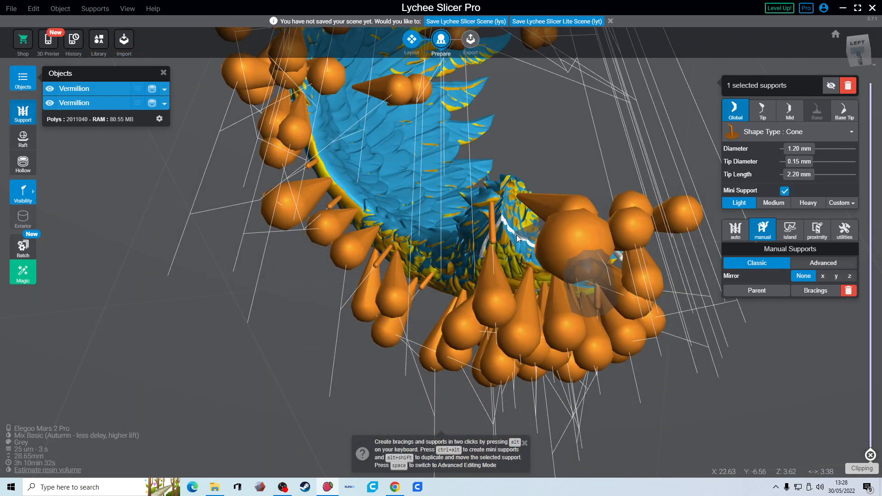
click(588, 235)
right_drag(588, 235, 473, 221)
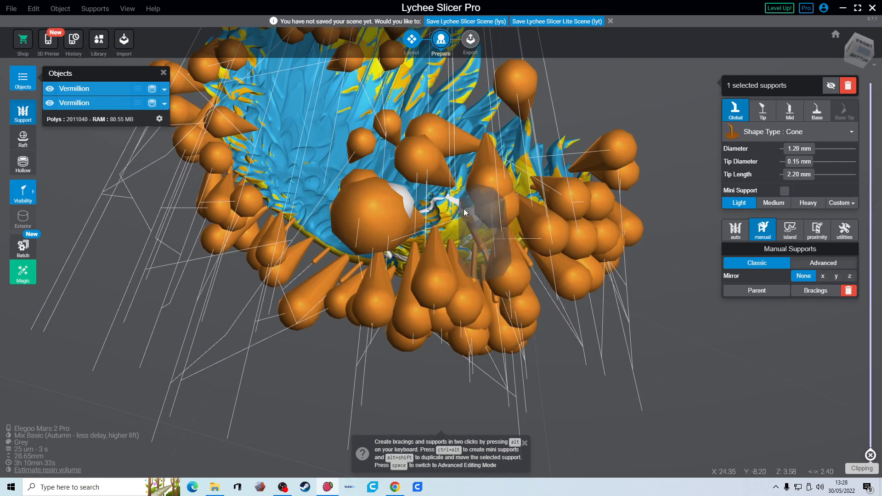
click(449, 205)
right_drag(559, 224, 401, 265)
click(518, 206)
ctrl+alt+click(466, 248)
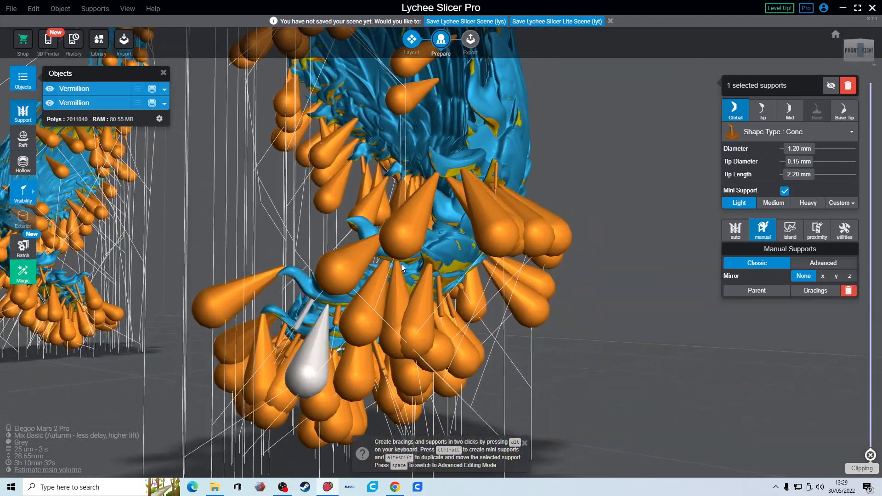
Examine the support coverage on both Vermillion models from several angles and from the default view.
right_drag(469, 171, 477, 128)
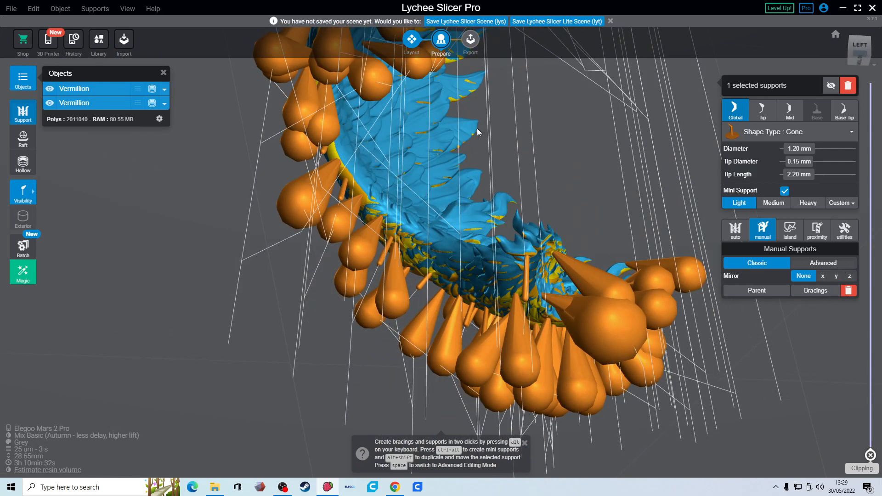
click(346, 183)
right_drag(464, 107, 349, 216)
click(834, 35)
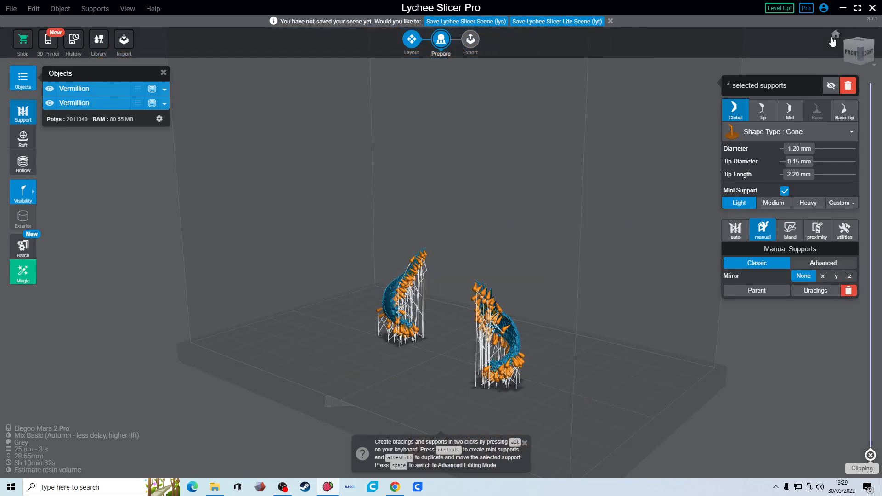
right_drag(406, 172, 526, 165)
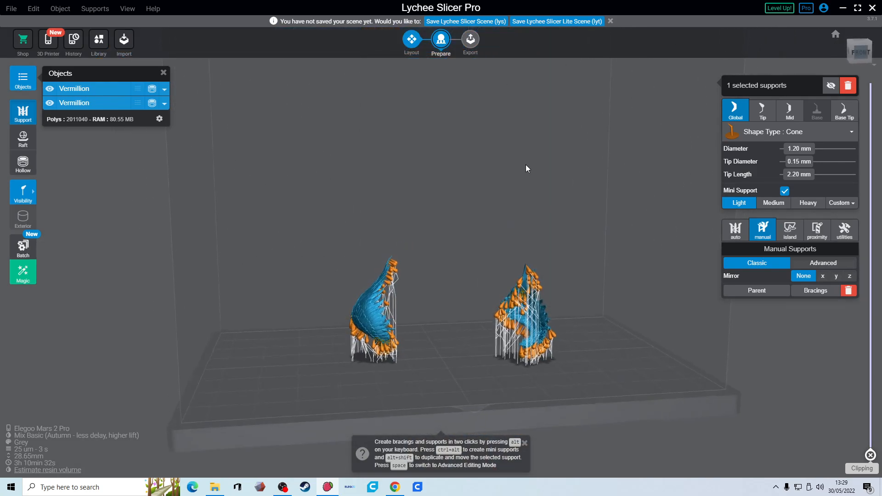
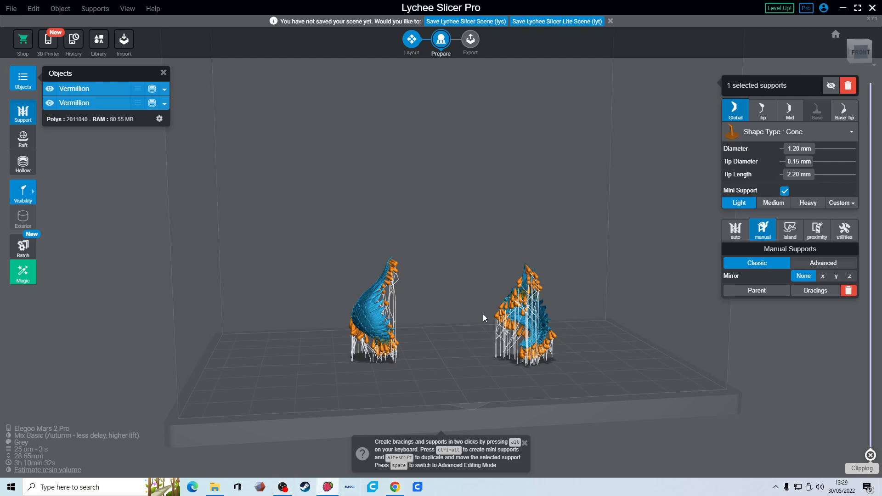
drag(618, 323, 584, 299)
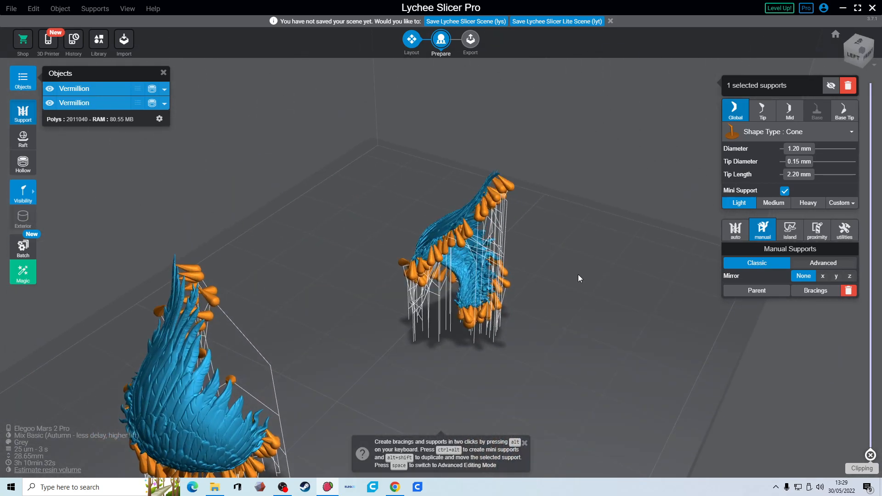
Reset the camera to the default view and save the scene as 19MM_Vermillion_v2Curvey.lys.
click(835, 36)
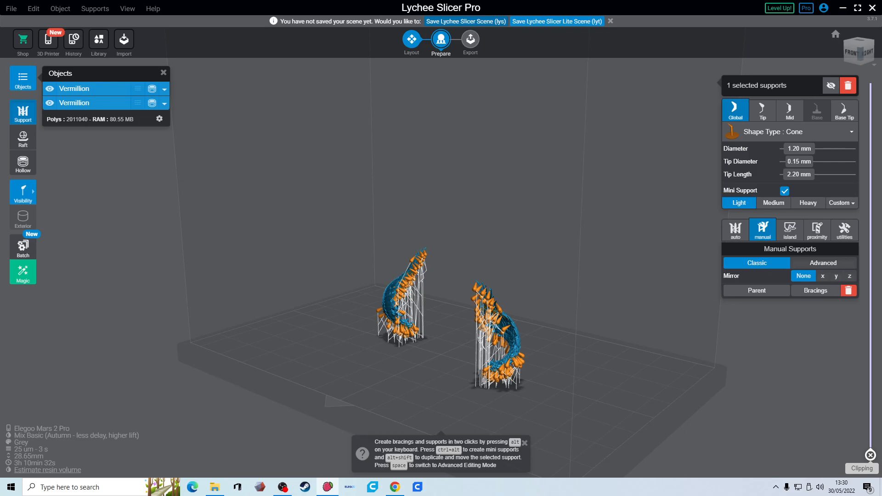
key(ctrl+s)
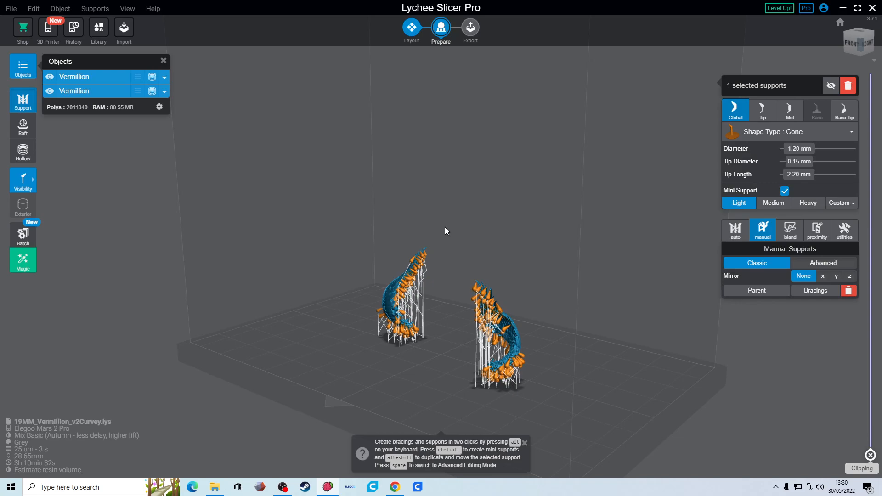
Set the support visibility to All and parent the supports.
drag(444, 227, 521, 303)
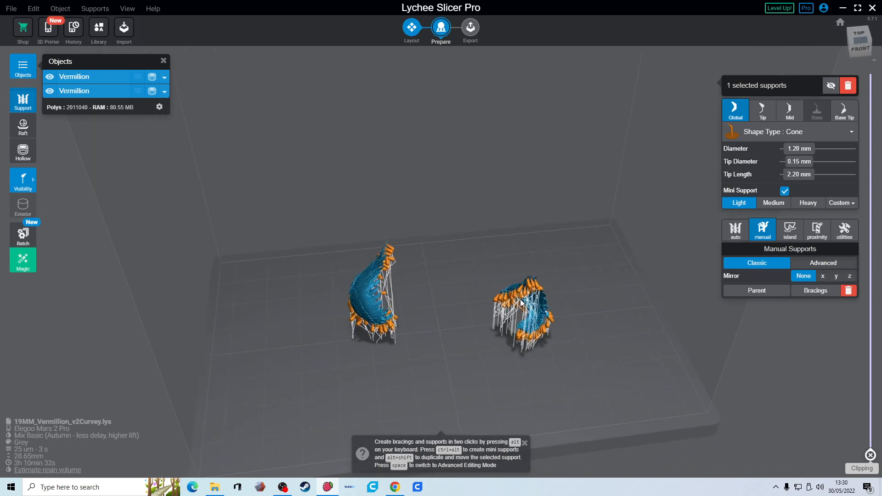
click(56, 184)
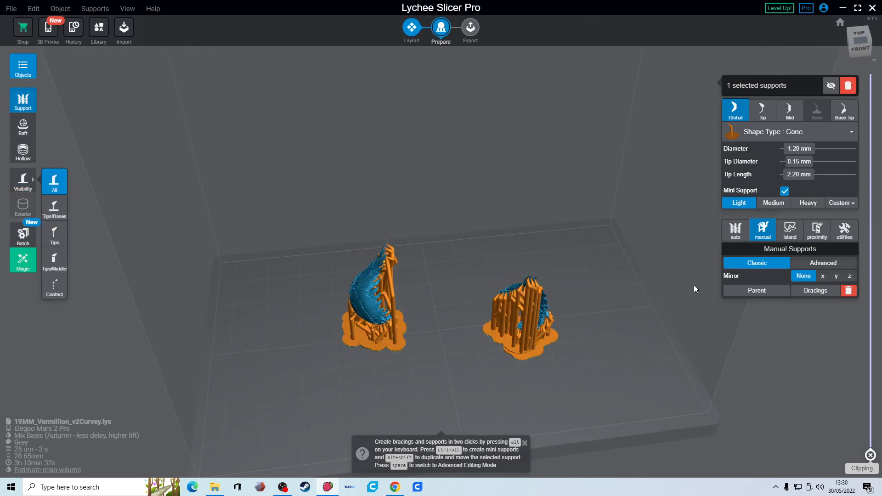
click(755, 290)
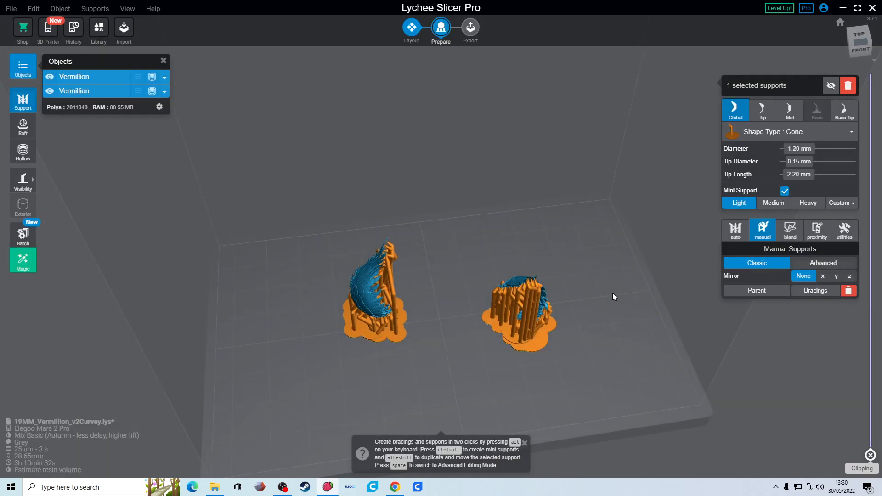
Reposition the base of the heavy support at the front of the tall columns.
drag(613, 293, 526, 310)
right_drag(566, 297, 398, 277)
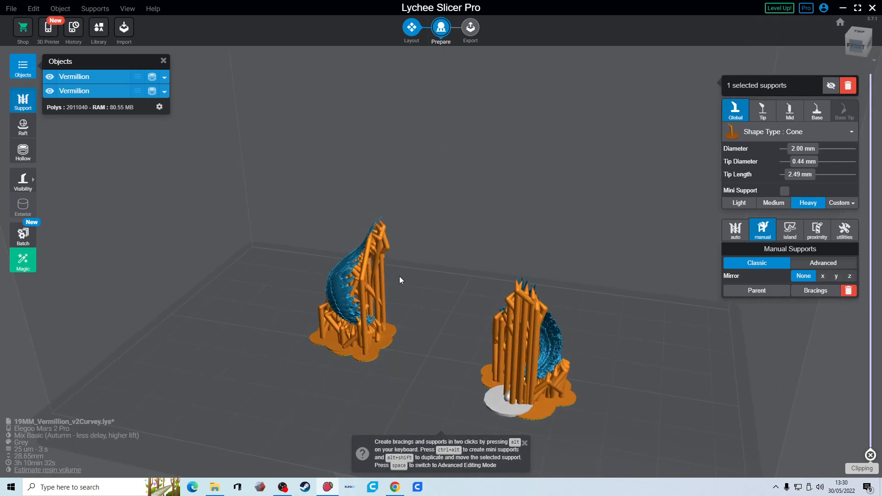
click(519, 398)
drag(530, 408, 501, 395)
right_drag(478, 377, 545, 357)
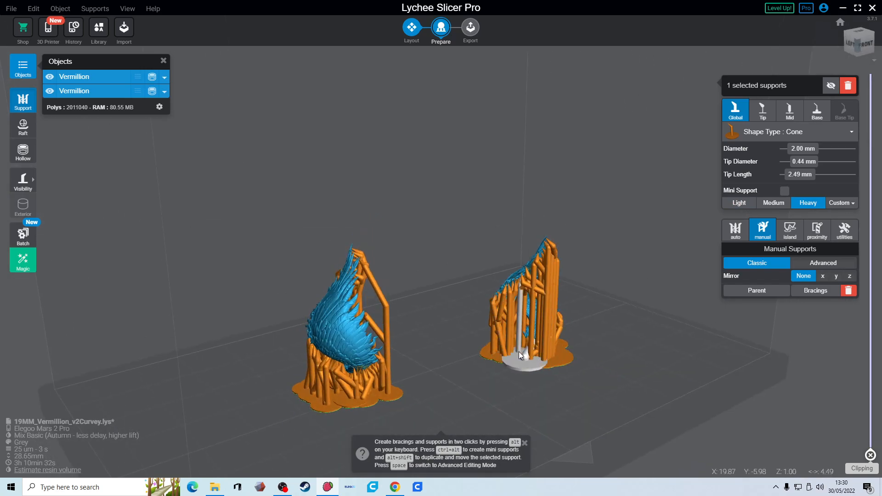
Shift the bases of the inner heavy support and the neighbouring tall supports to spread the columns apart.
click(519, 352)
mouse_move(517, 349)
mouse_down()
mouse_move(505, 350)
mouse_move(520, 351)
mouse_move(513, 358)
mouse_up()
drag(522, 348, 510, 355)
right_drag(601, 386, 39, 232)
right_drag(209, 276, 334, 313)
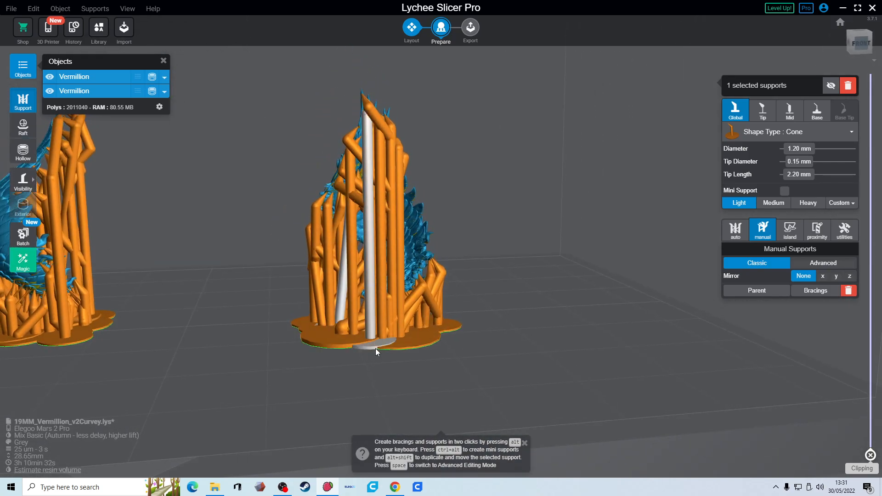
click(382, 337)
right_drag(388, 349, 228, 393)
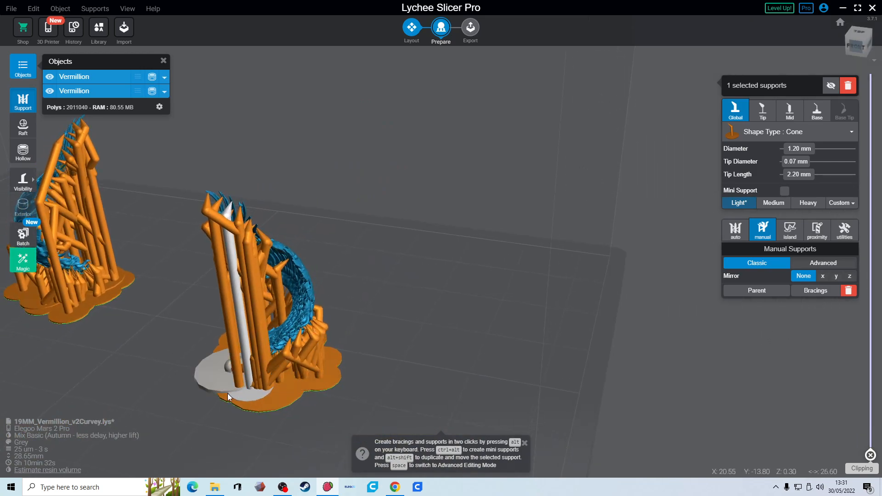
Move the base of the thick front column outward and apply the Light preset to that support.
click(269, 389)
mouse_move(267, 394)
mouse_down()
mouse_move(277, 410)
mouse_move(238, 384)
mouse_move(267, 399)
mouse_up()
click(270, 386)
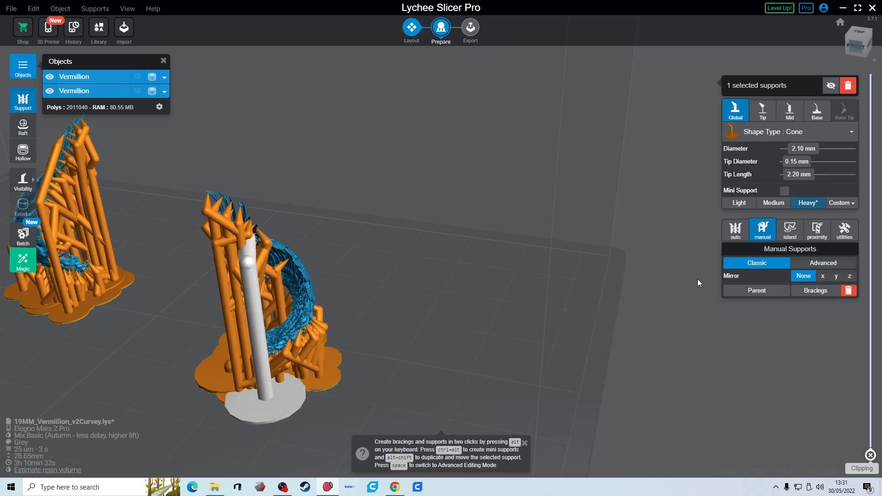
click(739, 204)
Shift another support's base slightly outward on the raft.
right_drag(478, 317, 630, 285)
right_drag(521, 321, 499, 355)
drag(478, 380, 461, 387)
Attach the short support near the curled lower feathers to the adjacent tall column.
right_drag(638, 370, 285, 330)
scroll(464, 315, up, 3)
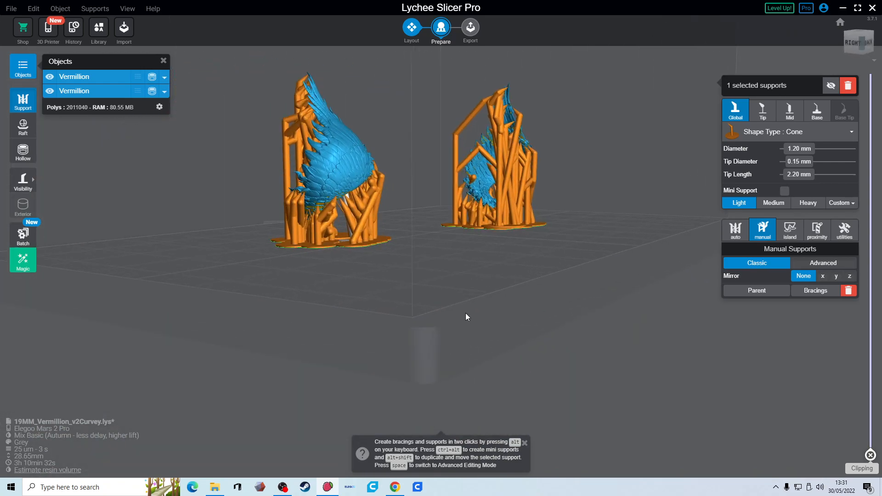
right_drag(460, 239, 575, 430)
scroll(426, 229, up, 3)
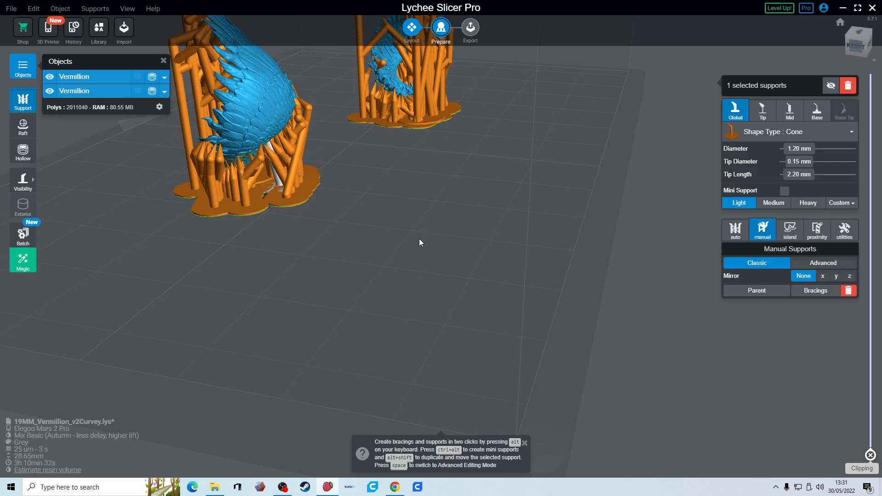
scroll(431, 240, up, 3)
right_drag(424, 202, 354, 172)
right_drag(343, 261, 409, 266)
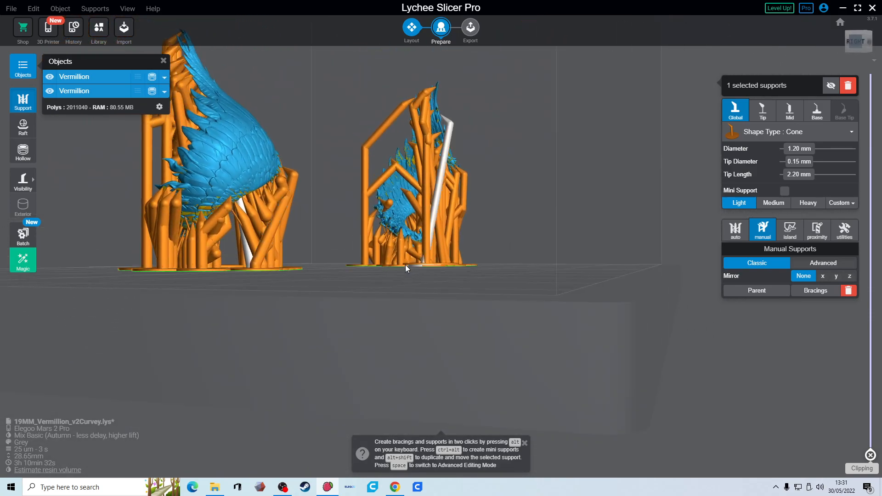
right_drag(382, 205, 405, 225)
scroll(408, 226, up, 2)
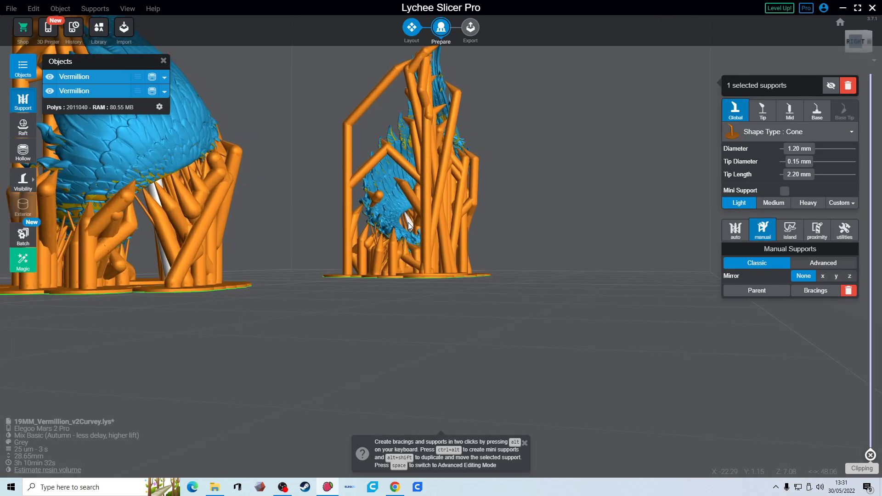
click(380, 196)
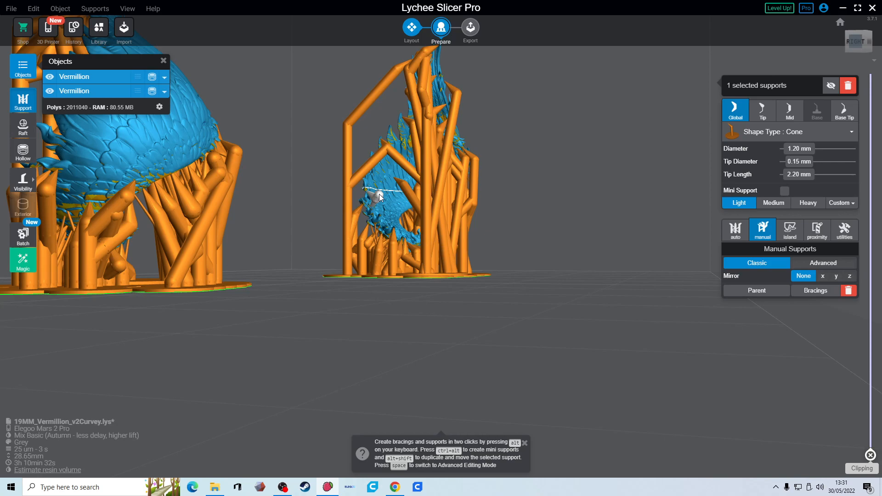
ctrl+click(430, 233)
mouse_move(442, 234)
right_down()
mouse_move(431, 259)
mouse_move(457, 239)
right_up()
middle_drag(361, 225, 384, 395)
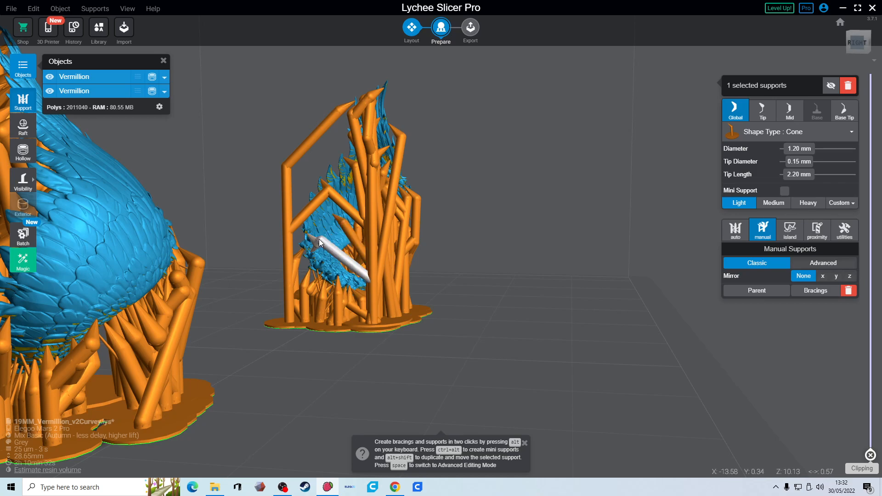
Inspect the newly attached branch support from several angles and run the support proximity detection.
right_drag(392, 292, 441, 276)
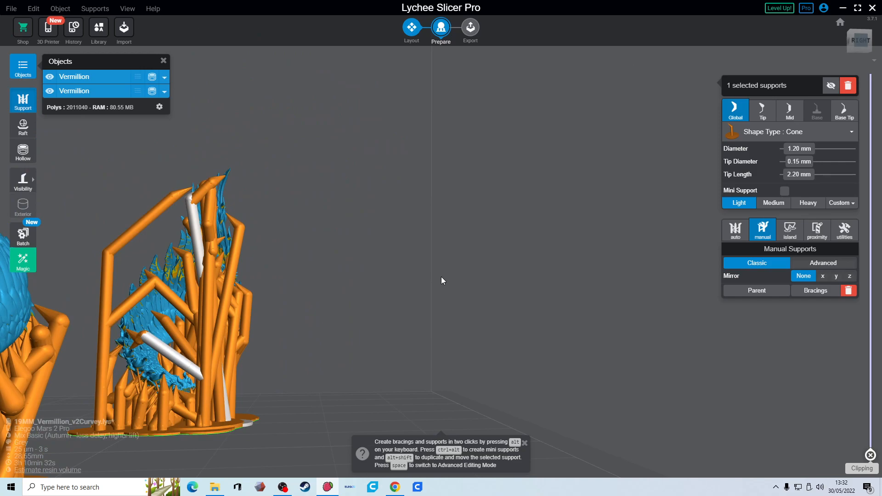
right_drag(158, 354, 134, 373)
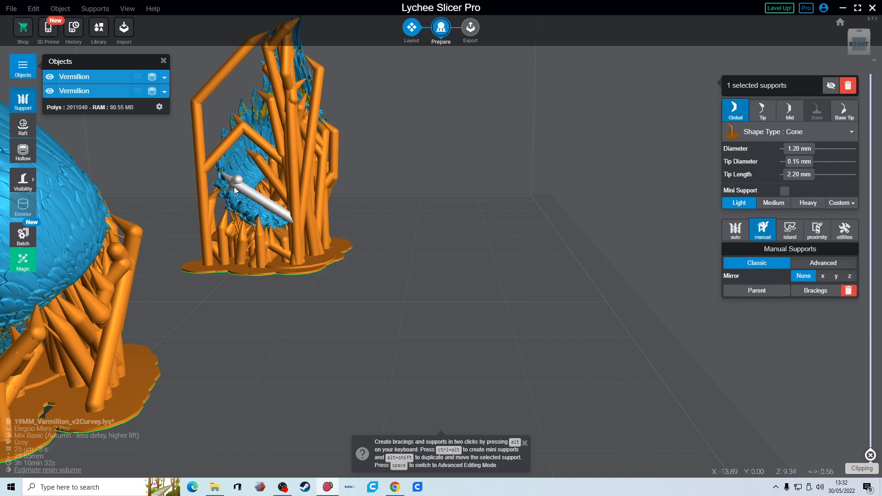
right_drag(226, 289, 263, 272)
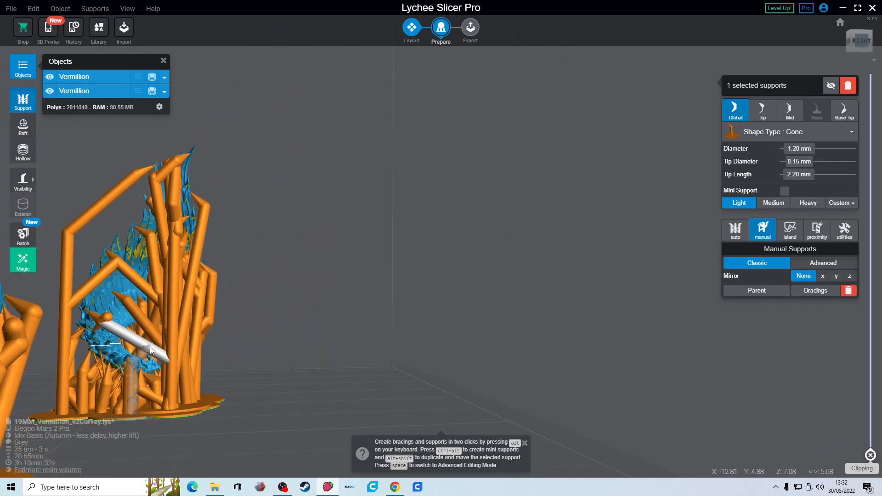
right_drag(156, 354, 319, 219)
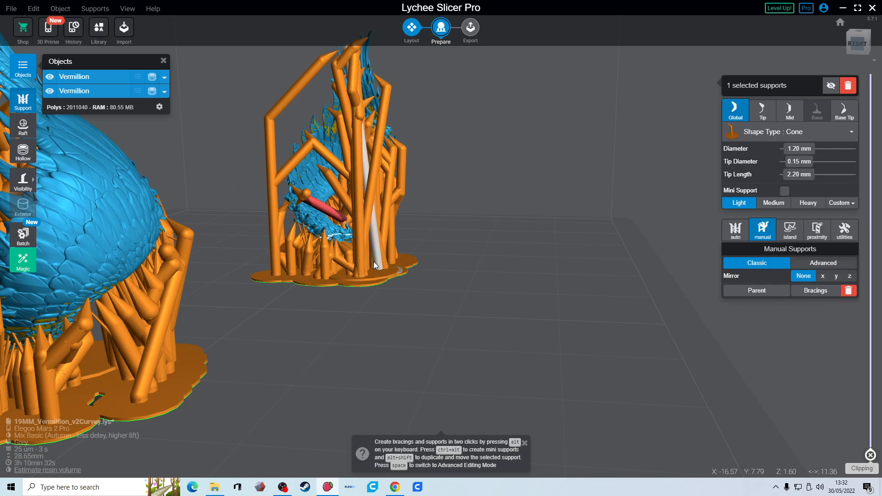
click(373, 261)
click(818, 231)
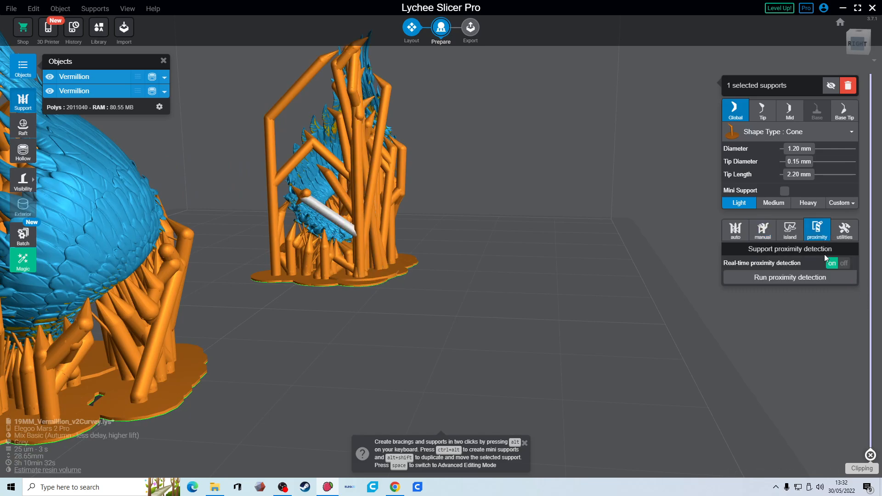
click(816, 277)
Adjust the base position of the long diagonal support beneath the nearer model's smooth feathered back.
click(401, 272)
right_drag(280, 296, 147, 301)
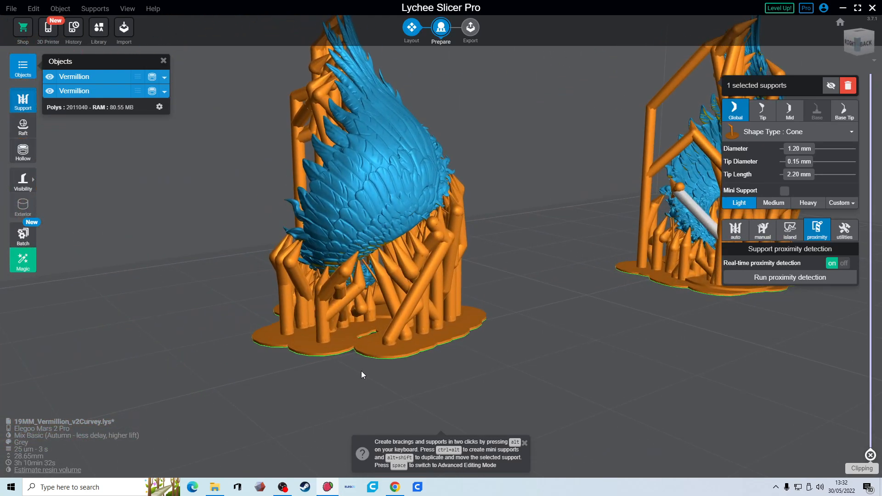
mouse_move(386, 341)
mouse_down()
mouse_move(379, 334)
mouse_move(379, 342)
mouse_up()
drag(99, 331, 202, 321)
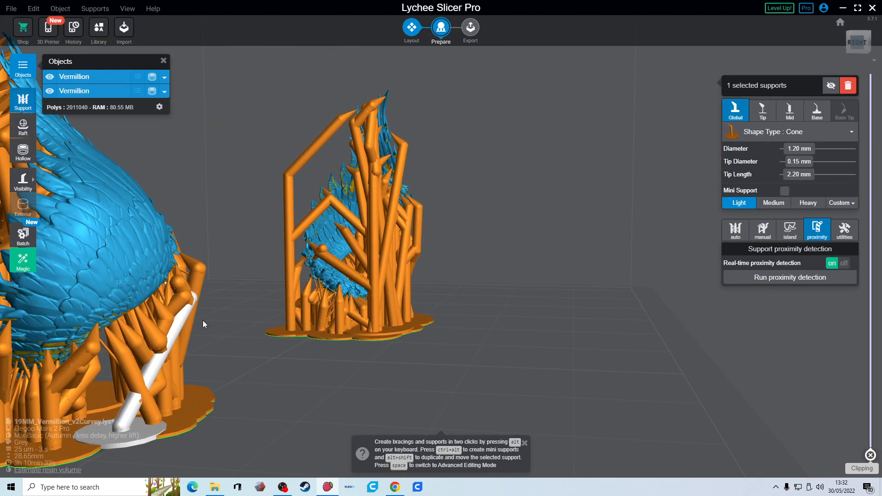
Inspect the finished supports of both Vermillion models close up from several sides.
click(839, 26)
drag(270, 198, 222, 270)
scroll(419, 335, up, 5)
scroll(427, 340, up, 3)
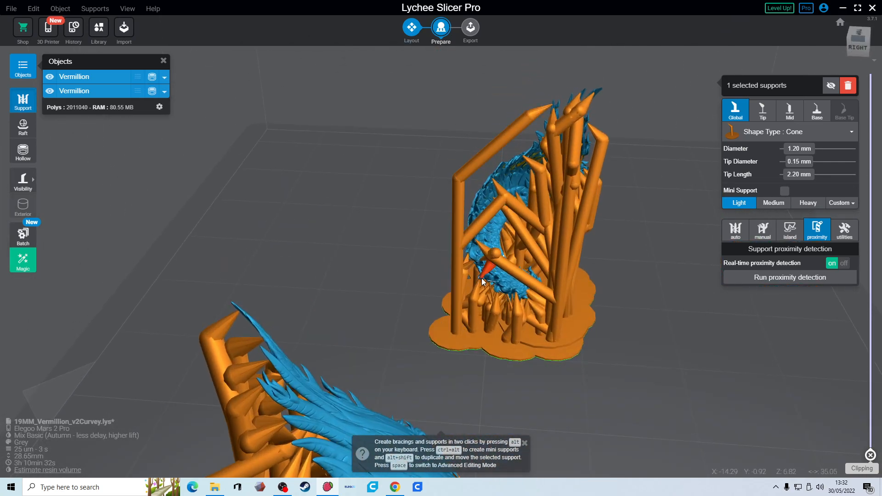
drag(436, 206, 568, 214)
scroll(425, 215, up, 3)
drag(425, 215, 444, 210)
scroll(543, 220, down, 2)
drag(538, 235, 766, 322)
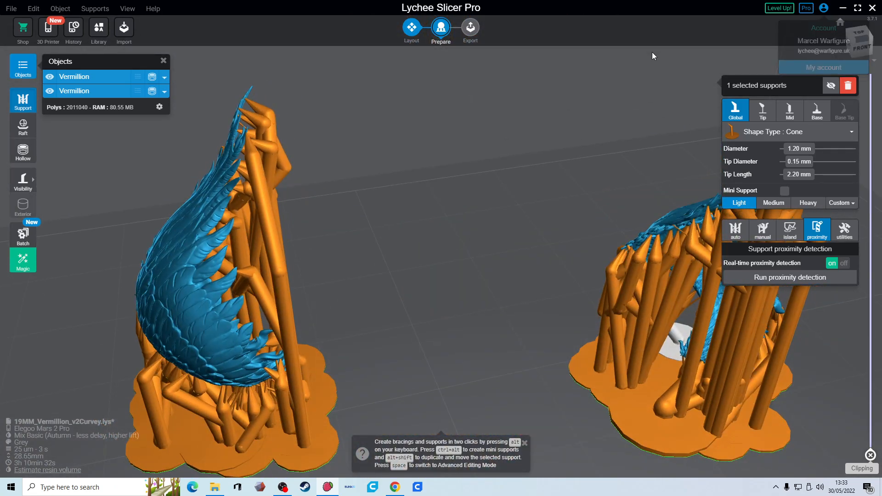
Add a light mini support between the columns beneath the feathered underside of the nearer Vermillion model.
click(840, 23)
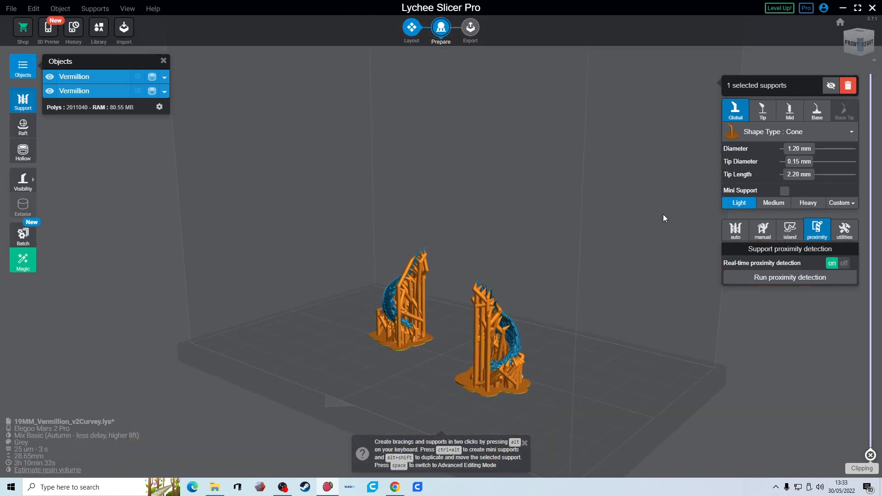
drag(586, 317, 638, 321)
scroll(349, 349, up, 3)
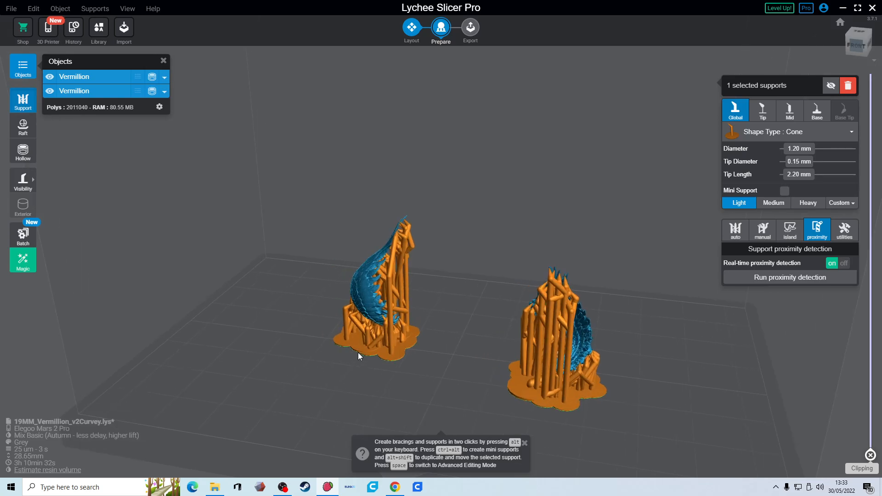
scroll(357, 352, up, 6)
drag(484, 349, 274, 292)
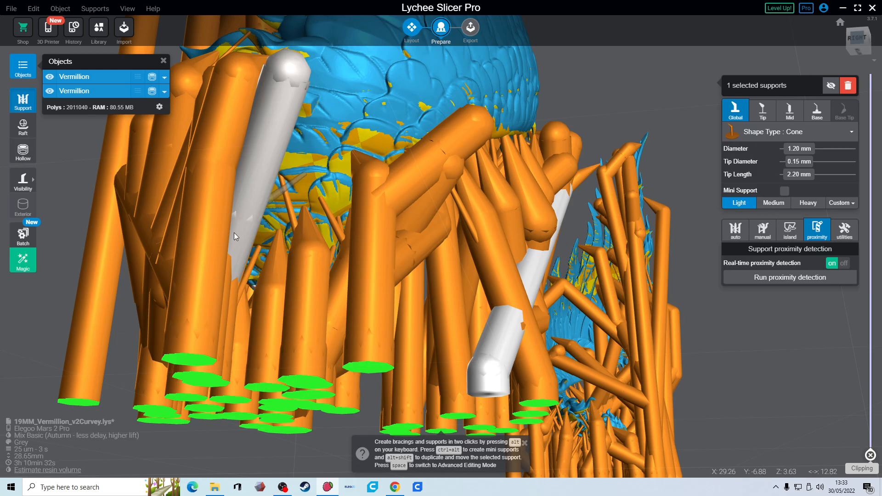
key(ctrl+alt)
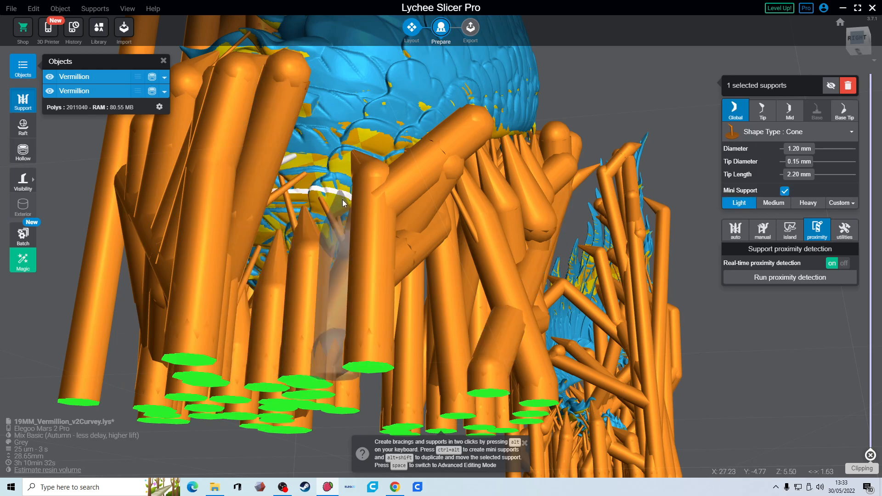
click(337, 158)
right_drag(322, 280, 321, 250)
Display only the support tips, examine their contact points under the feathers, and restore full support visibility.
mouse_move(19, 178)
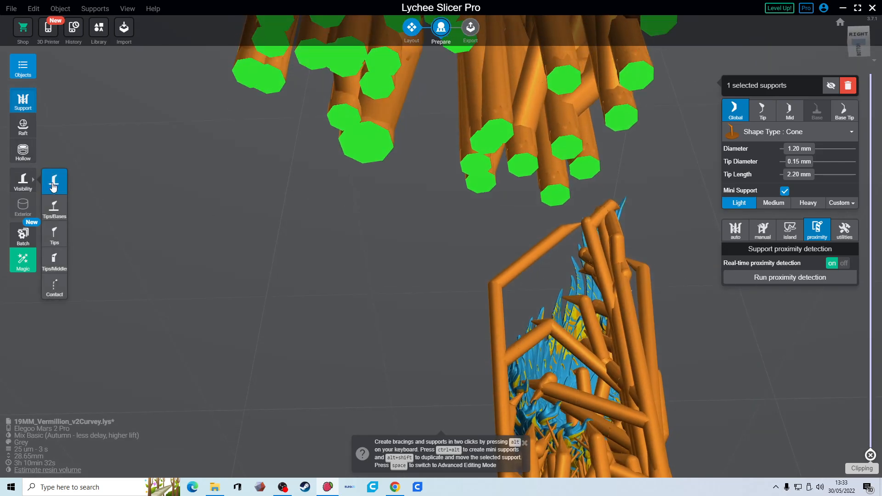
click(54, 233)
right_drag(395, 220, 410, 320)
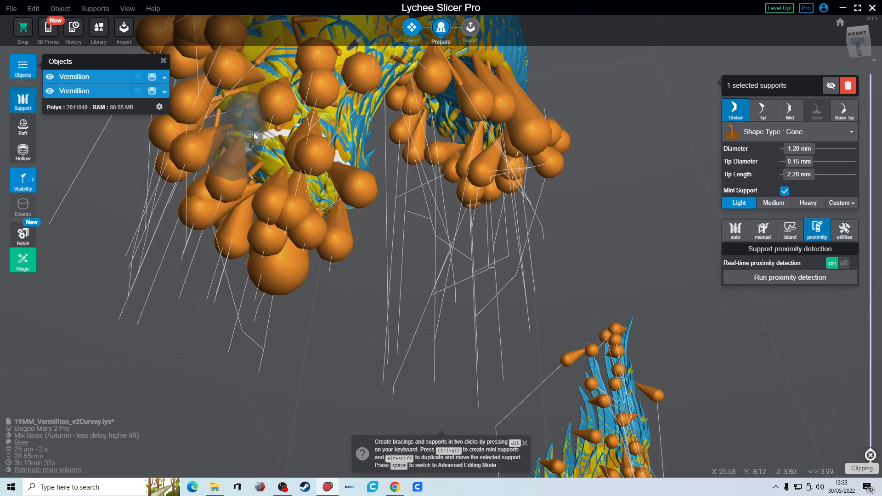
right_drag(280, 104, 367, 150)
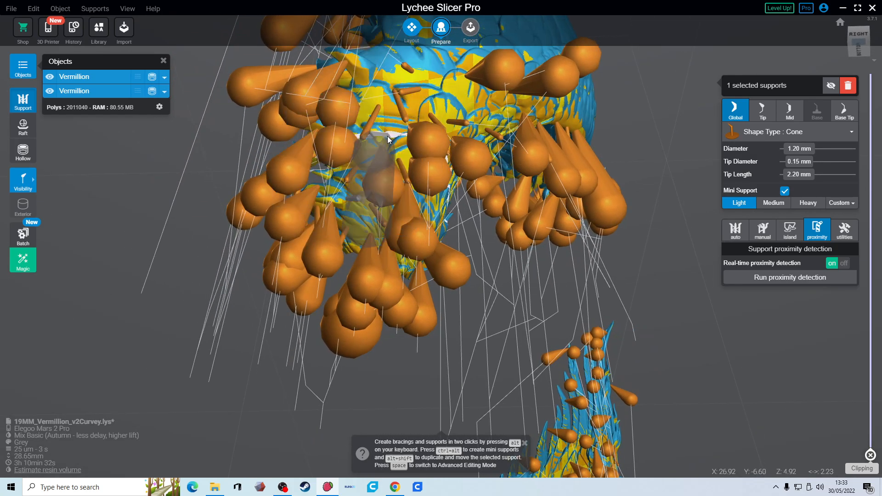
right_drag(335, 135, 611, 47)
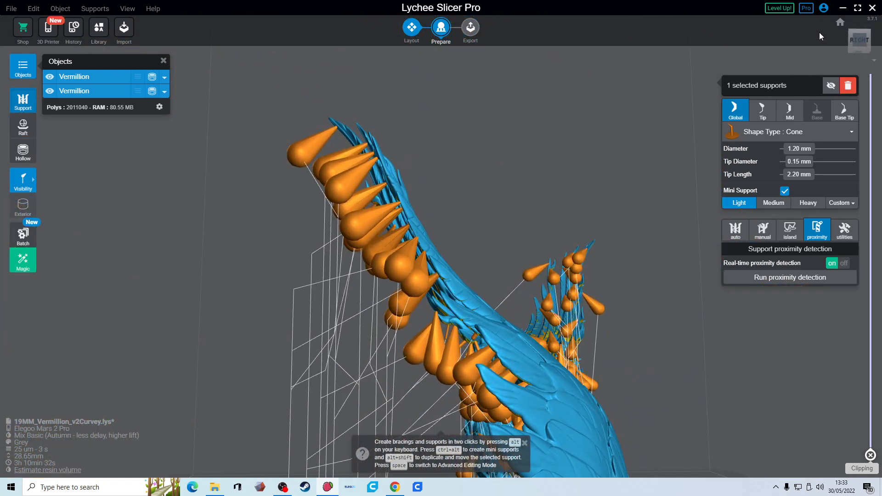
click(839, 24)
click(21, 181)
click(53, 184)
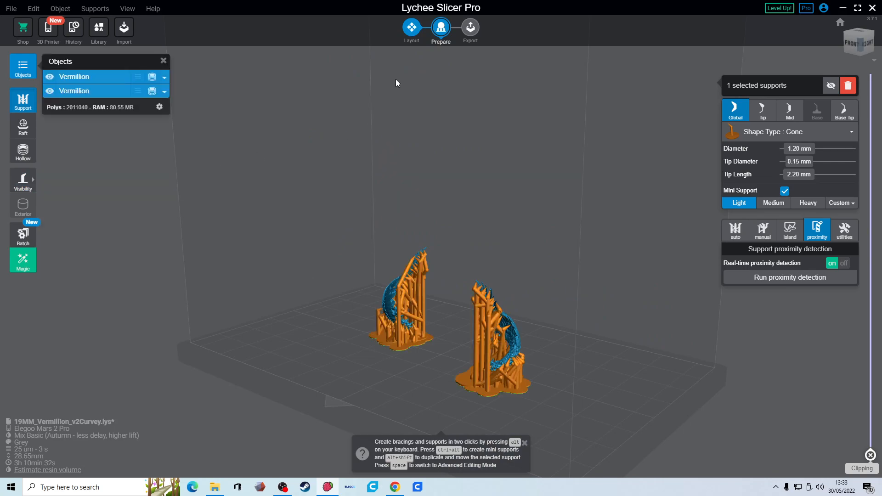
Save the scene in the Lychee Slicer Scene format.
click(14, 9)
mouse_move(39, 103)
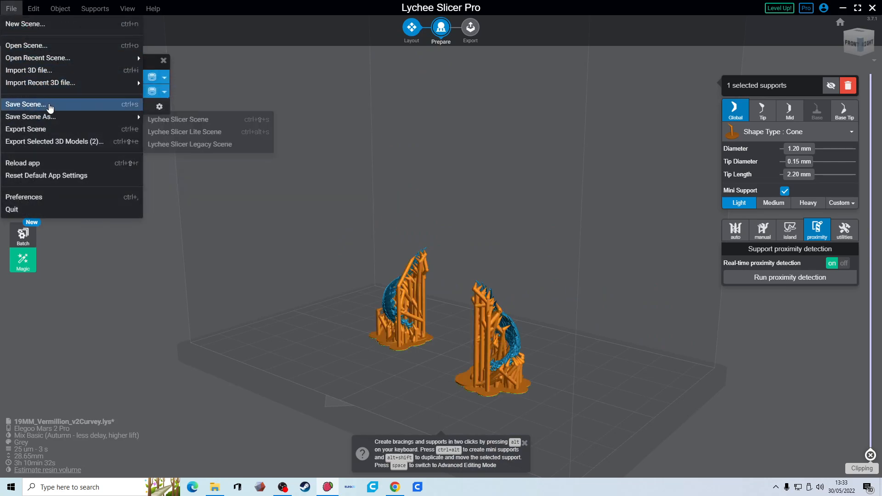
click(197, 118)
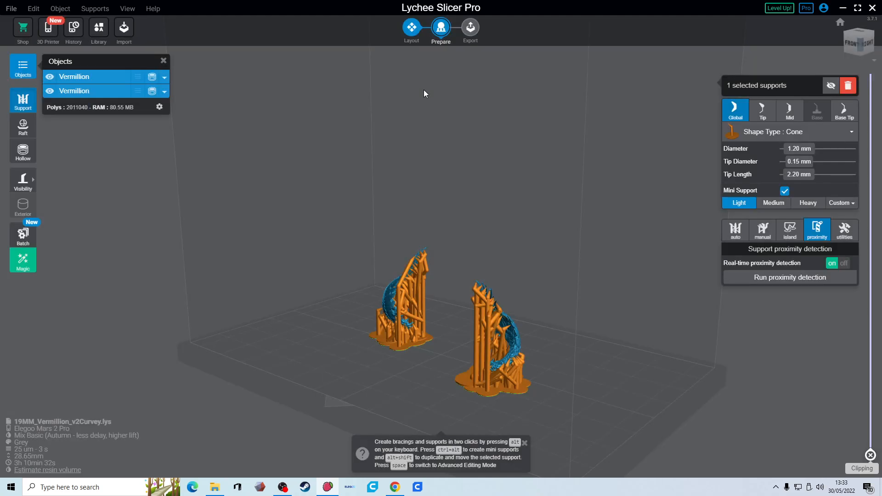
Switch to the layout stage and automatically arrange all models on the build plate.
drag(423, 90, 514, 257)
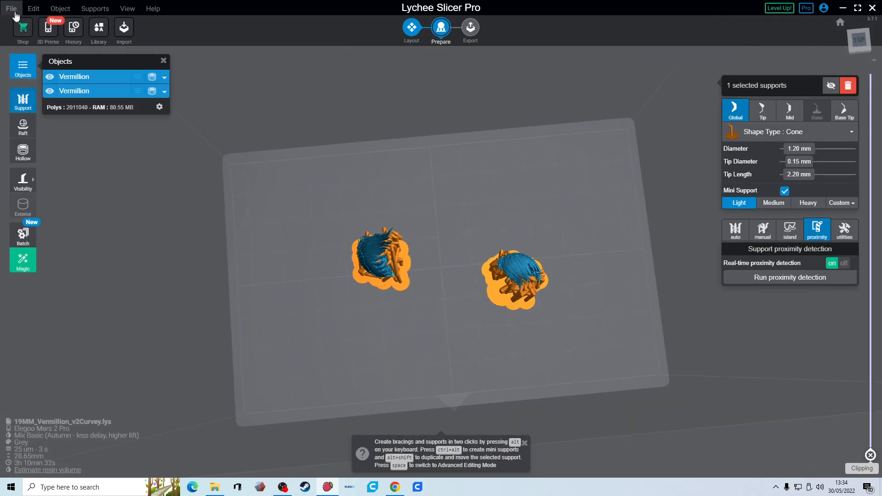
click(422, 29)
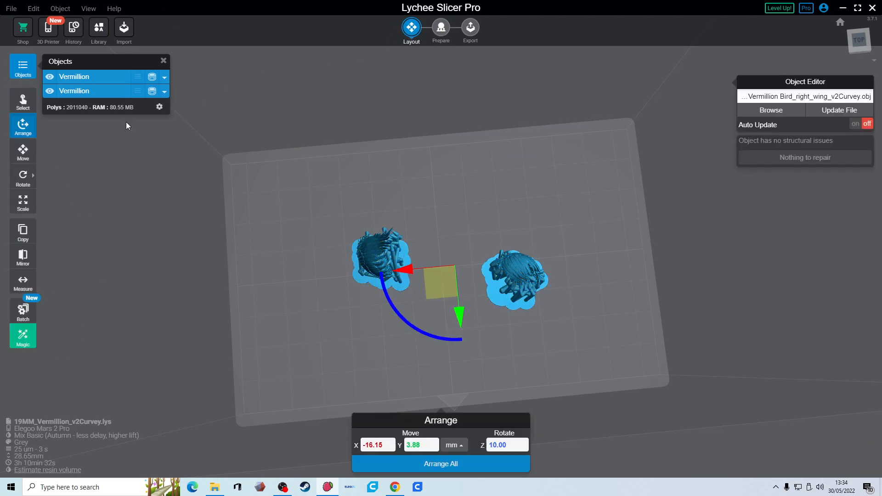
click(441, 463)
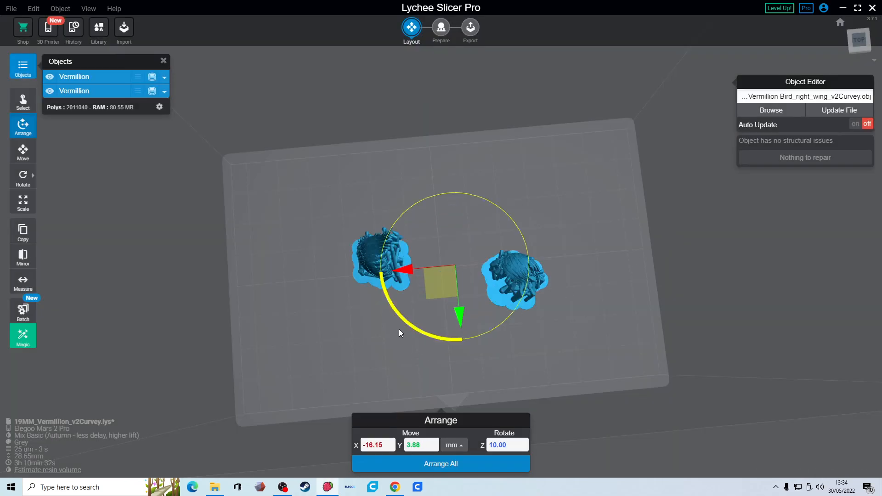
Position the first listed Vermillion model at X 25 mm and Y 0 mm.
double_click(84, 77)
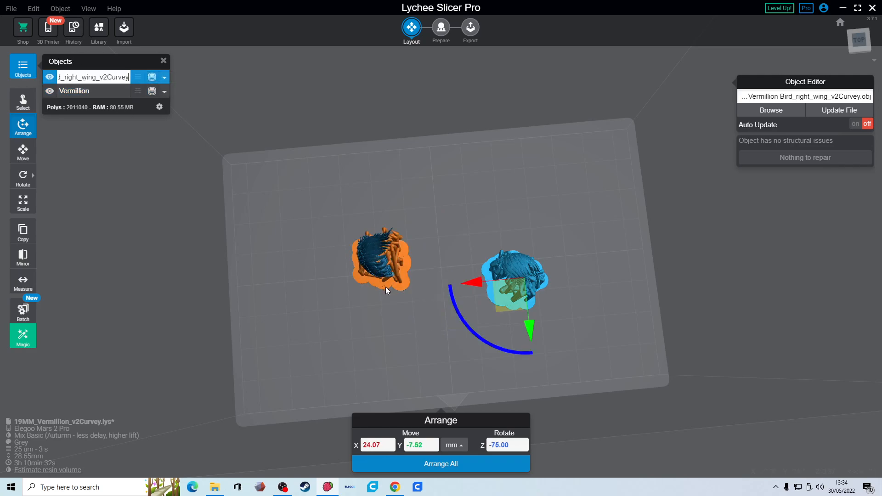
double_click(416, 447)
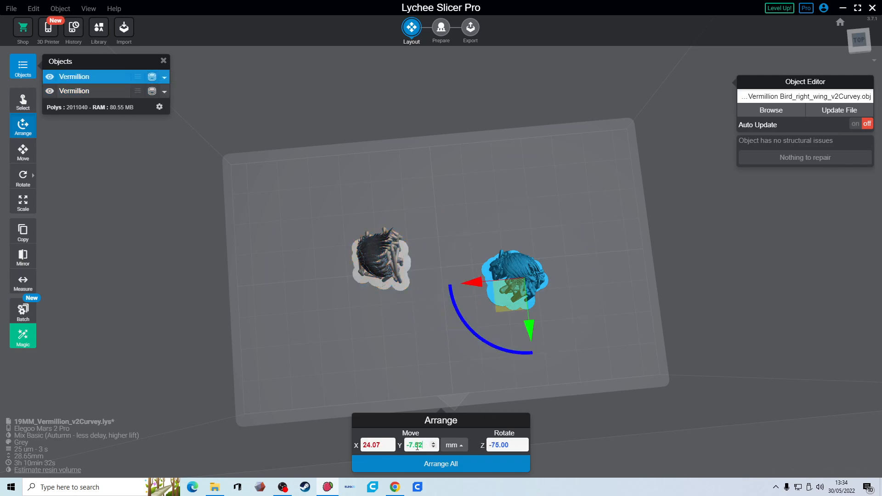
text(0)
key(Return)
double_click(364, 447)
text(22)
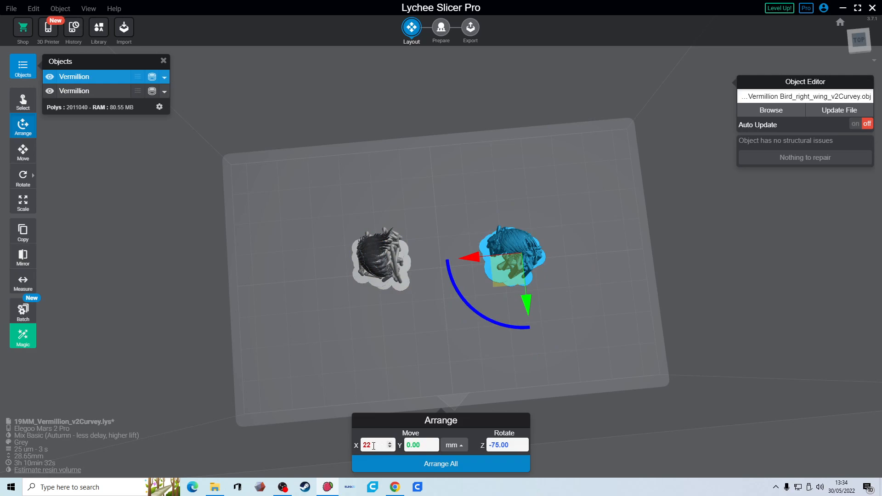
key(Return)
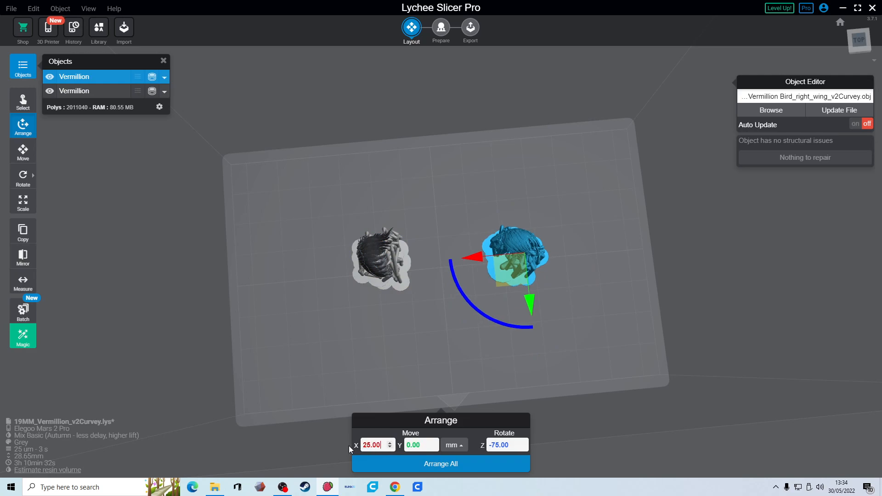
Position the second listed Vermillion model at X -25 mm and Y 0 mm.
click(380, 259)
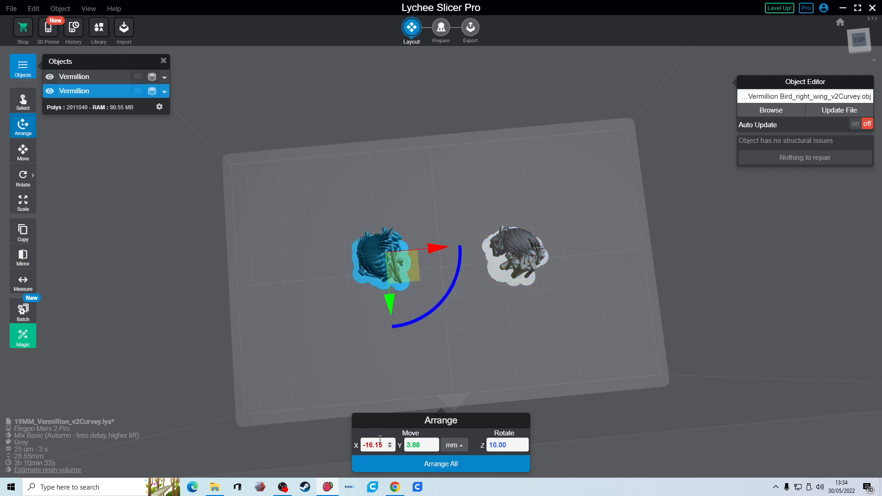
drag(384, 444, 346, 445)
text(25)
key(Return)
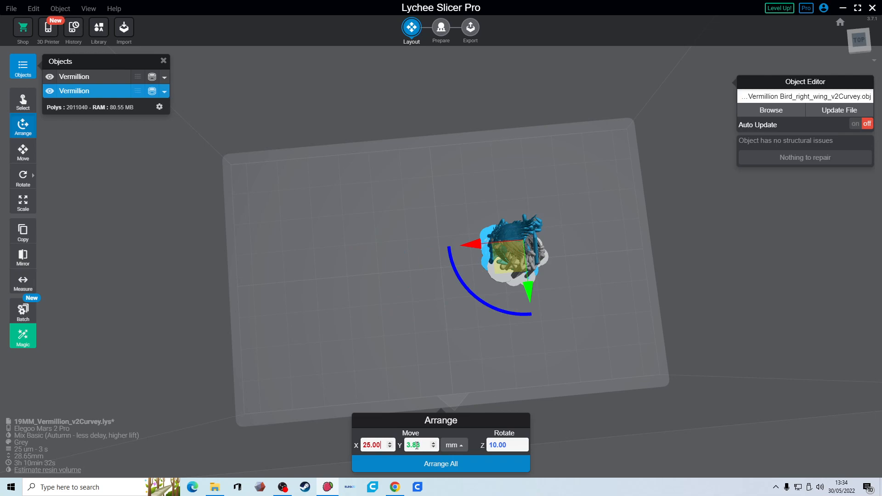
click(362, 447)
text(-)
key(Return)
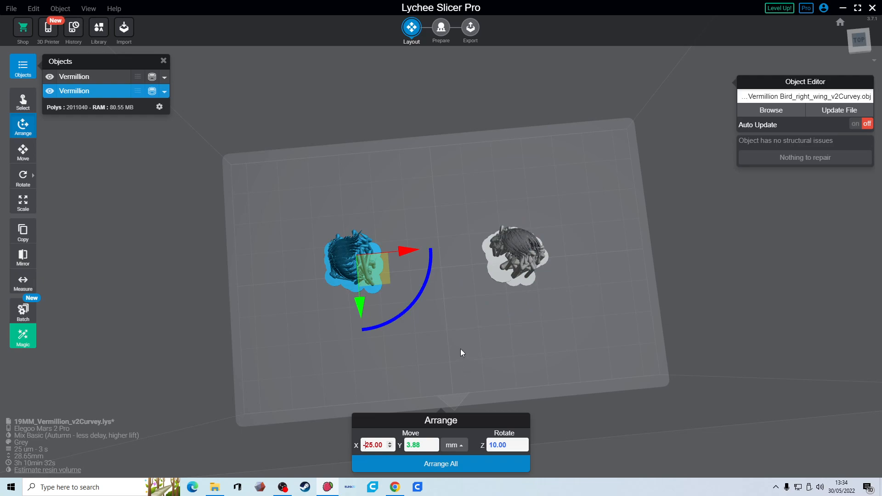
key(Tab)
text(0)
key(Return)
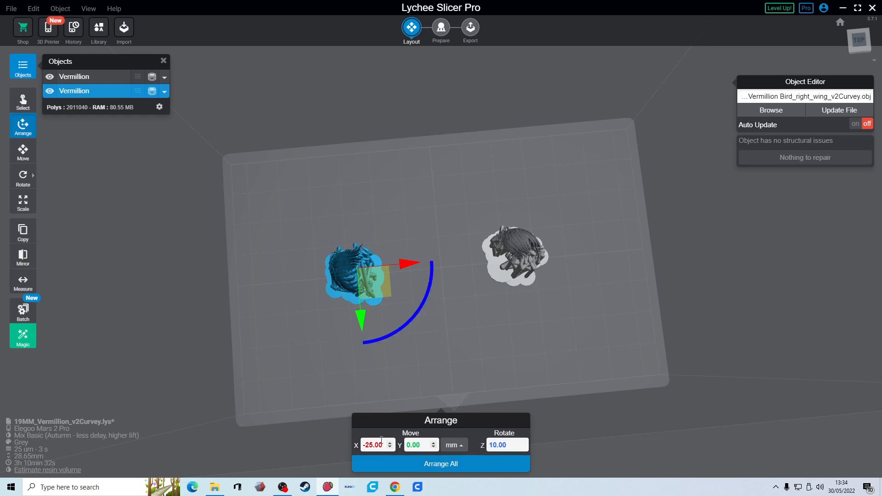
Bring the second listed Vermillion model closer to the plate's centre, trying X -20 mm and X -15 mm.
drag(382, 443, 320, 454)
text(20.00)
drag(384, 444, 351, 449)
text(-20.00)
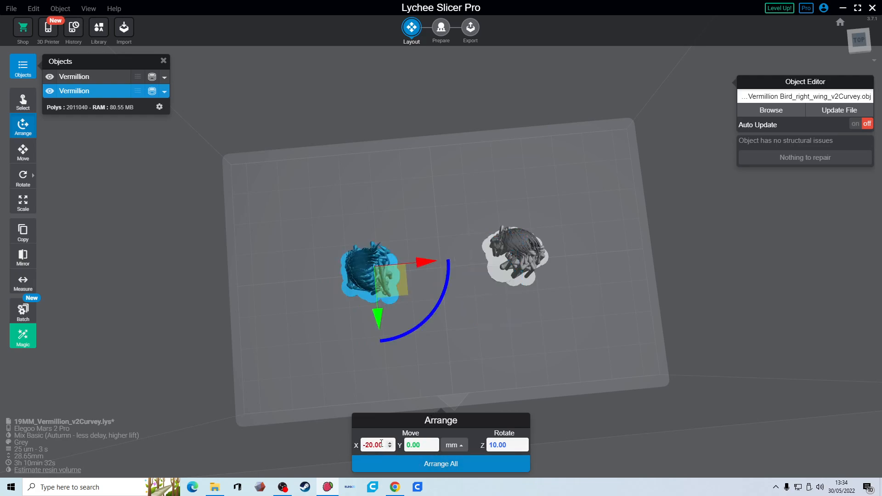
drag(383, 445, 332, 447)
text(-15.00)
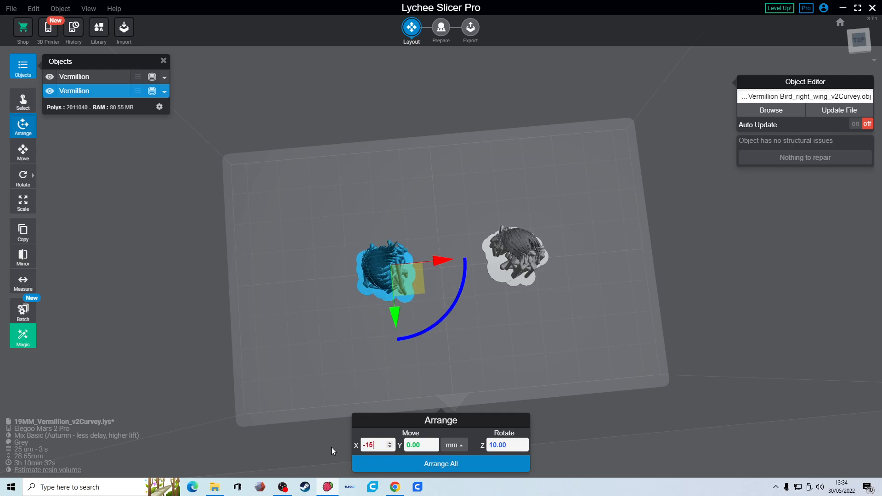
Set the first listed Vermillion model's X position to 15 mm.
click(537, 269)
drag(389, 444, 331, 448)
text(15.00)
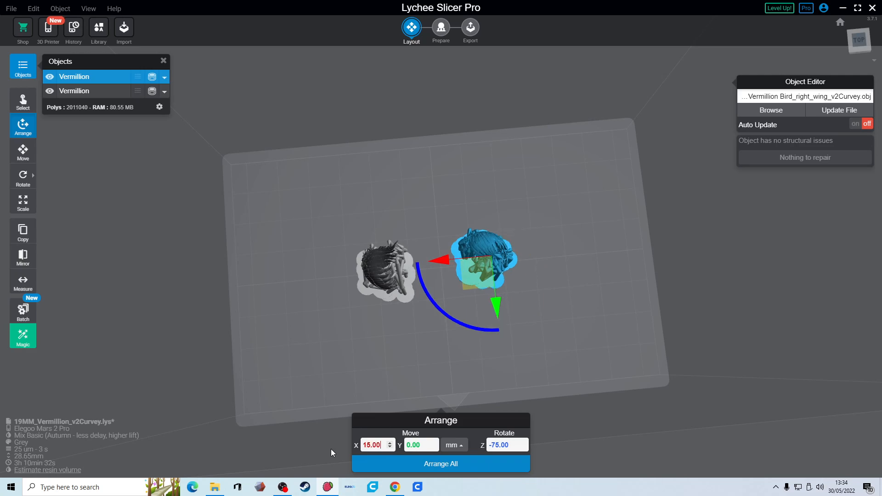
click(466, 334)
drag(514, 358, 507, 399)
click(487, 245)
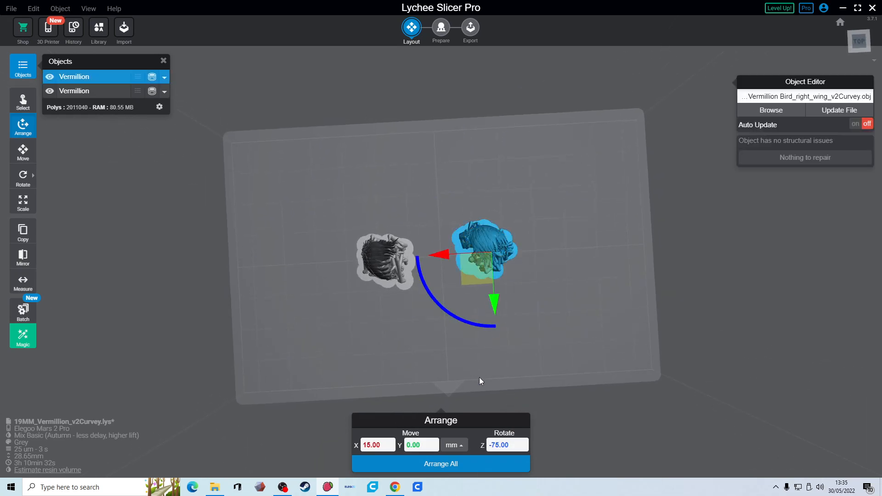
Set the second listed Vermillion model's X position to -10 mm and check the spacing between both models.
click(395, 262)
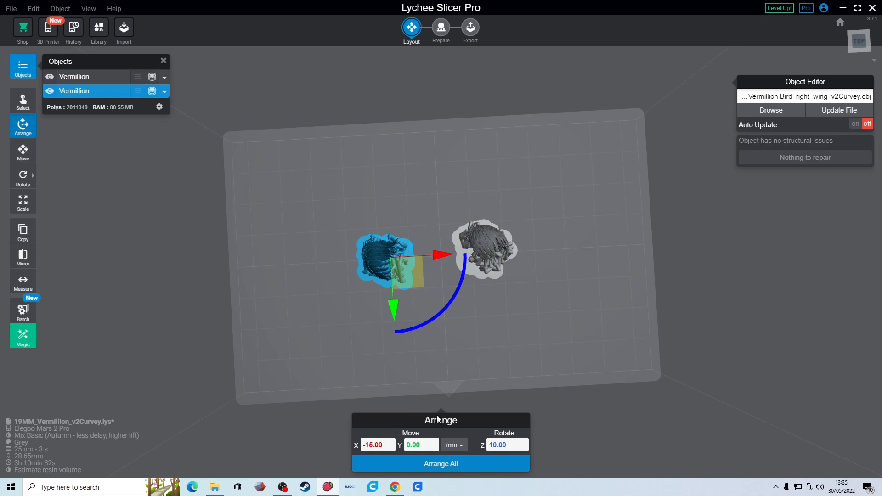
drag(389, 444, 349, 441)
text(-10)
key(Return)
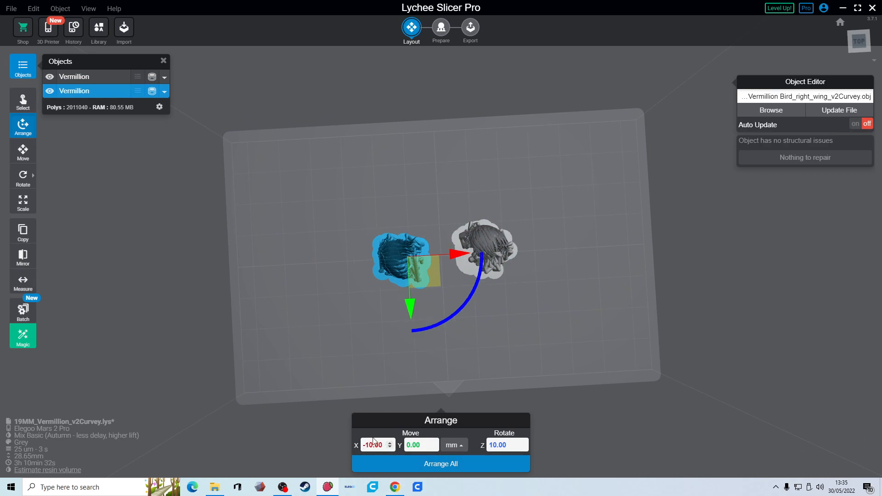
click(563, 294)
mouse_move(563, 293)
mouse_down()
mouse_move(590, 254)
mouse_move(399, 278)
mouse_move(429, 295)
mouse_move(504, 240)
mouse_move(528, 183)
mouse_move(568, 299)
mouse_up()
scroll(578, 357, up, 5)
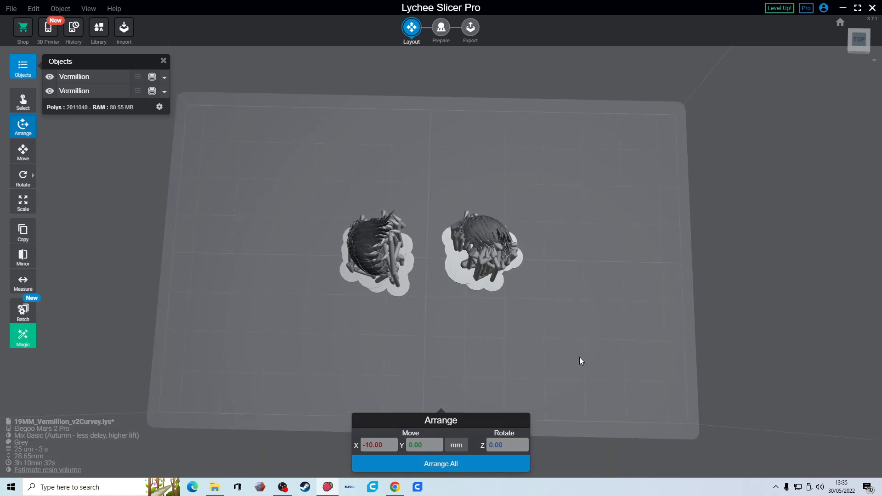
click(492, 271)
click(460, 266)
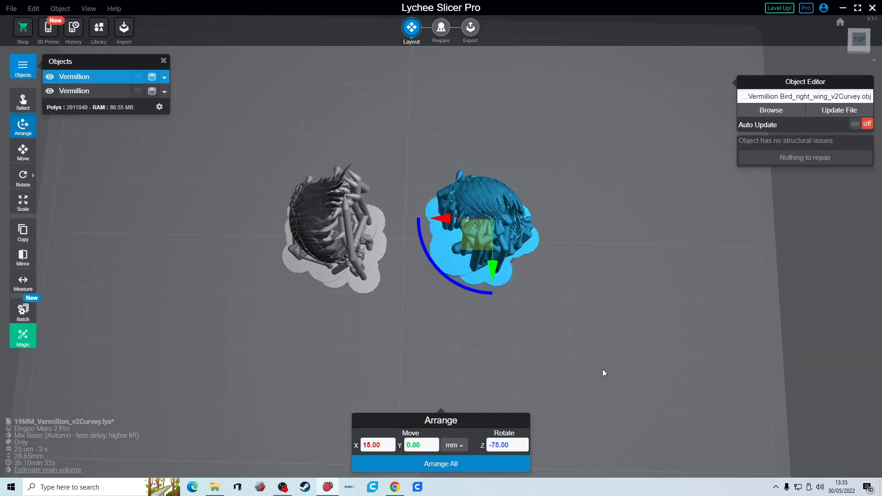
Switch to the export stage and estimate the scene's resin volume.
click(470, 27)
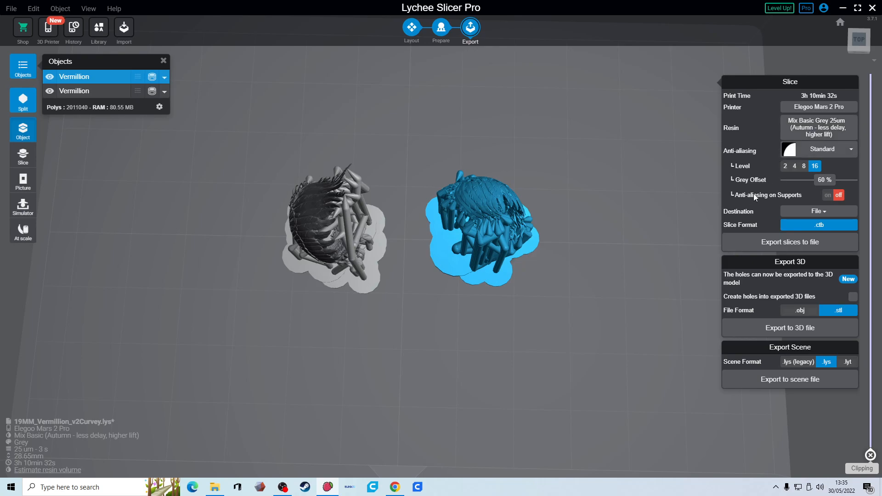
click(39, 470)
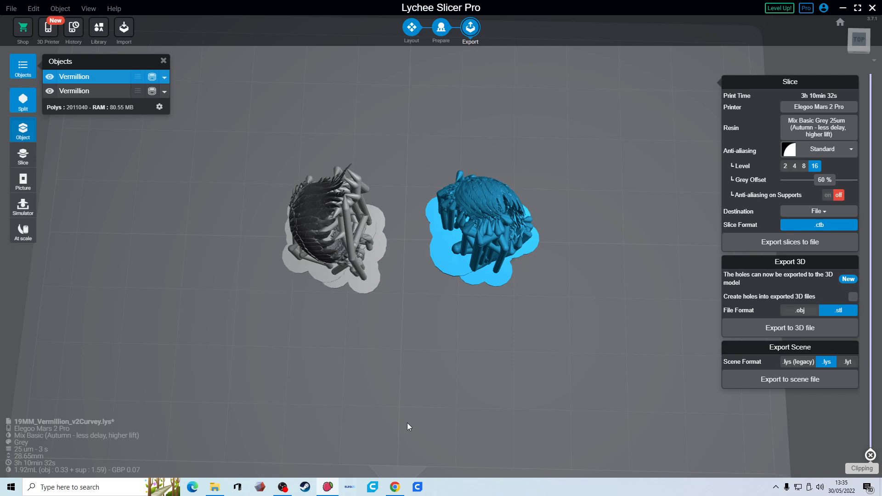
drag(407, 422, 436, 416)
drag(570, 282, 597, 296)
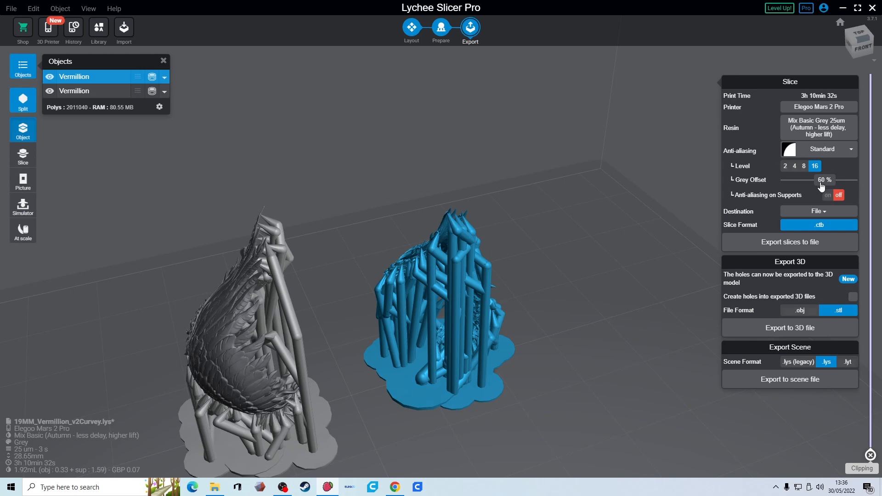
Switch to Chrome and open the warfigure Etsy storefront from the shop manager.
right_drag(574, 201, 558, 226)
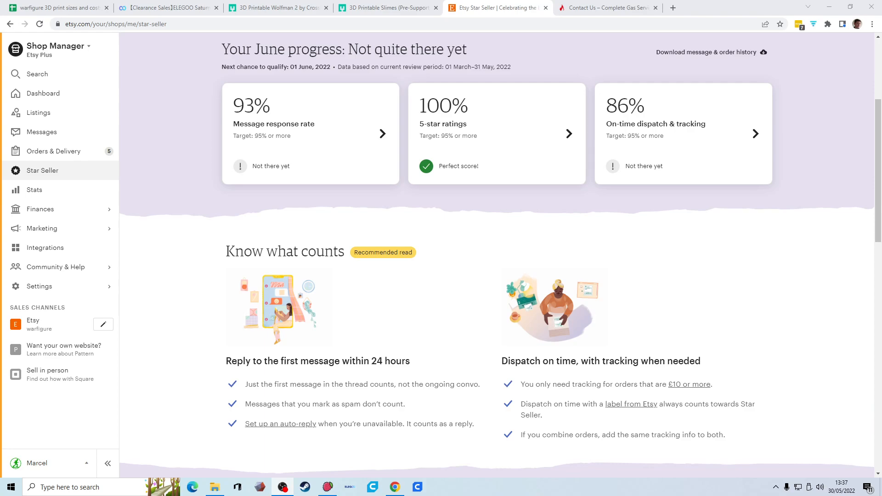
click(394, 489)
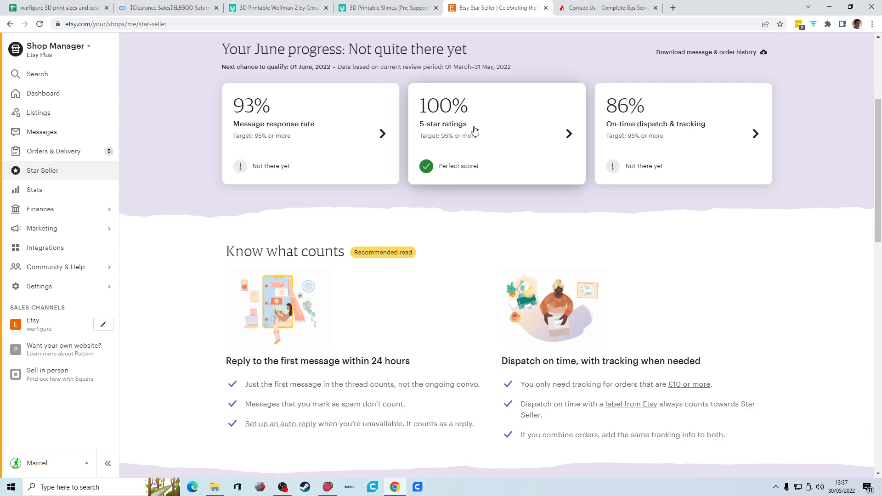
click(564, 137)
click(794, 249)
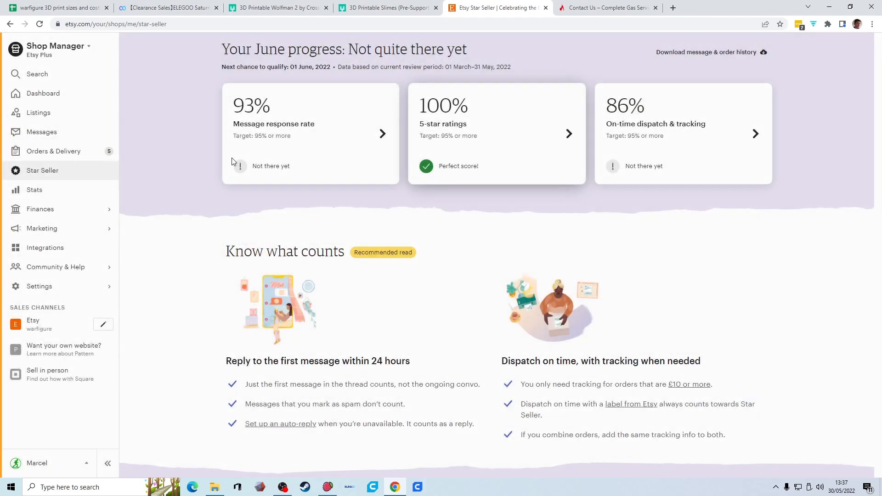
click(50, 111)
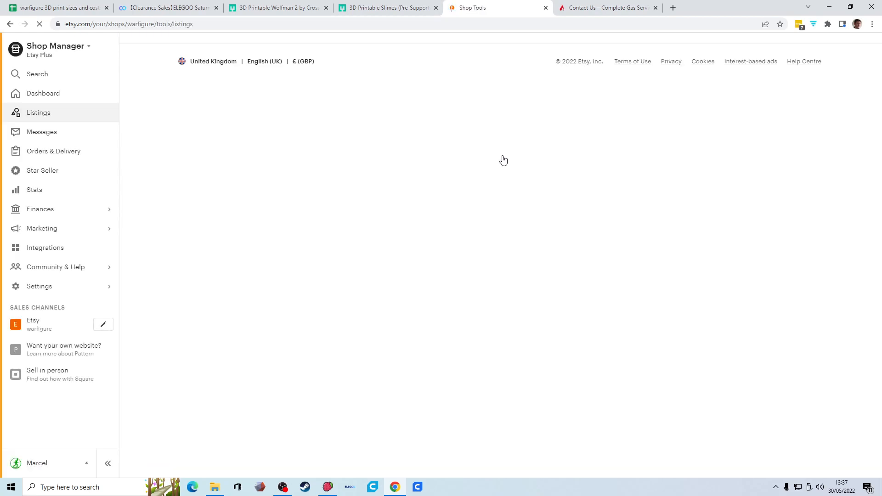
click(39, 322)
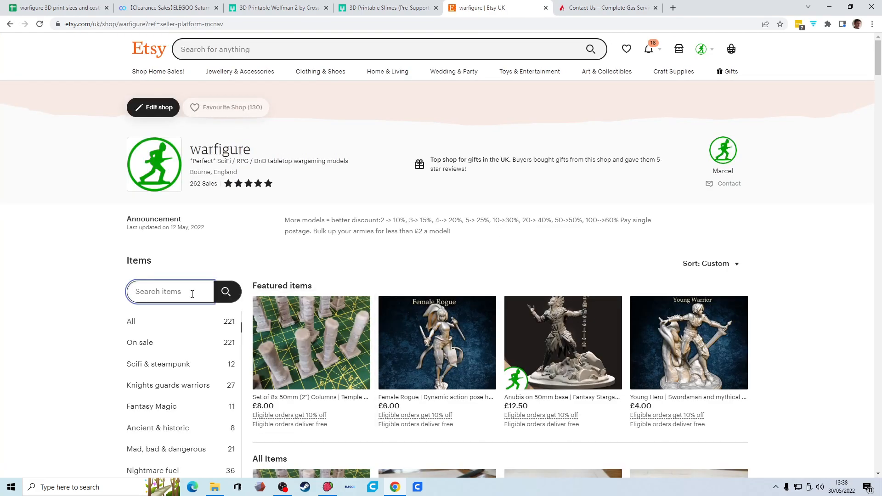
Search the shop's items for "WINGS" and open the Bespoke Wings for Kitbash listing.
key(Return)
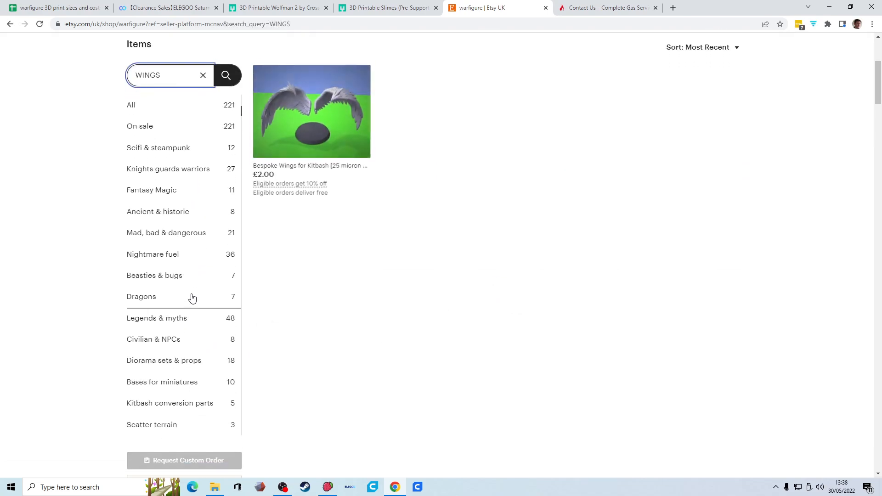
click(340, 134)
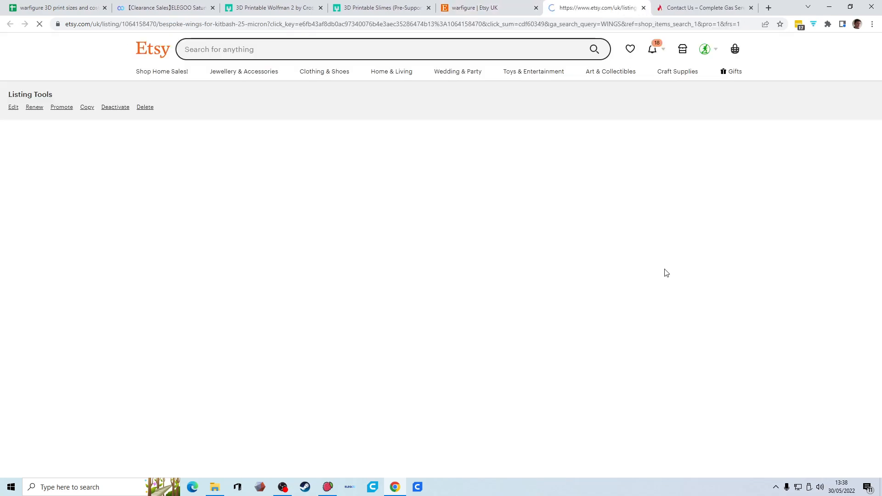
scroll(356, 268, down, 2)
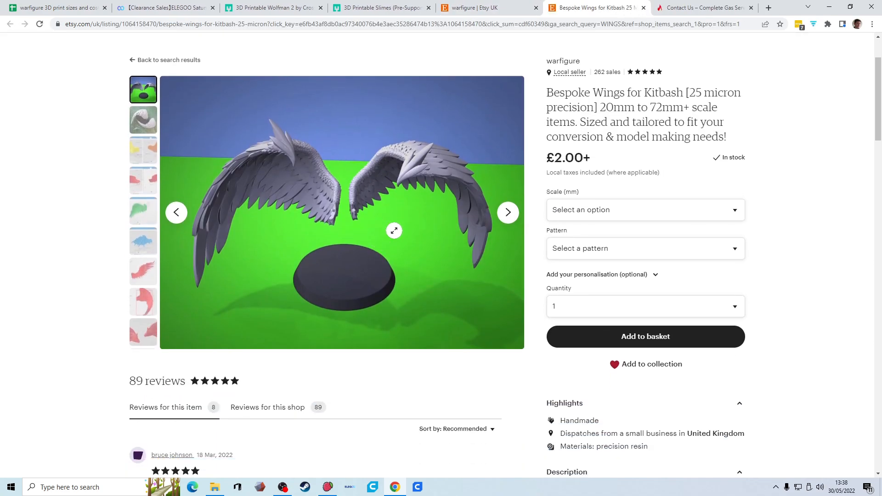
Browse the wing listing's photos, from the printed pair through to the coloured wing patterns.
scroll(128, 323, down, 1)
scroll(512, 183, up, 2)
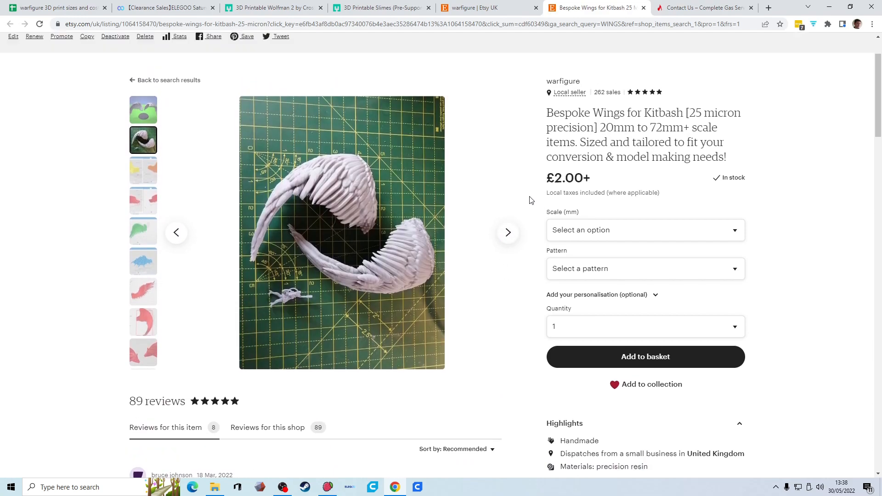
click(509, 266)
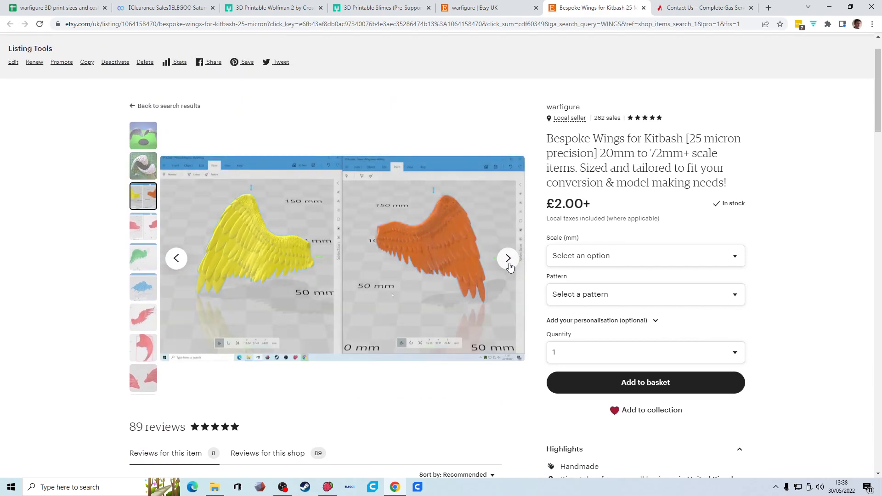
click(509, 263)
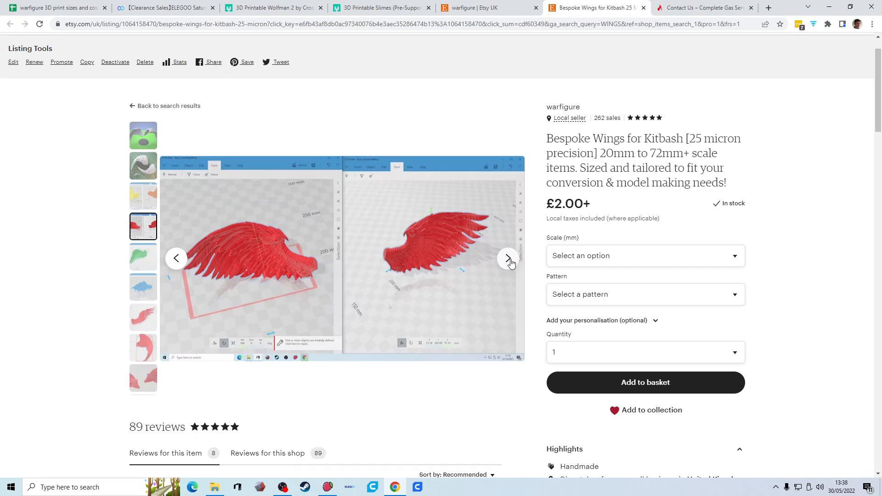
click(511, 262)
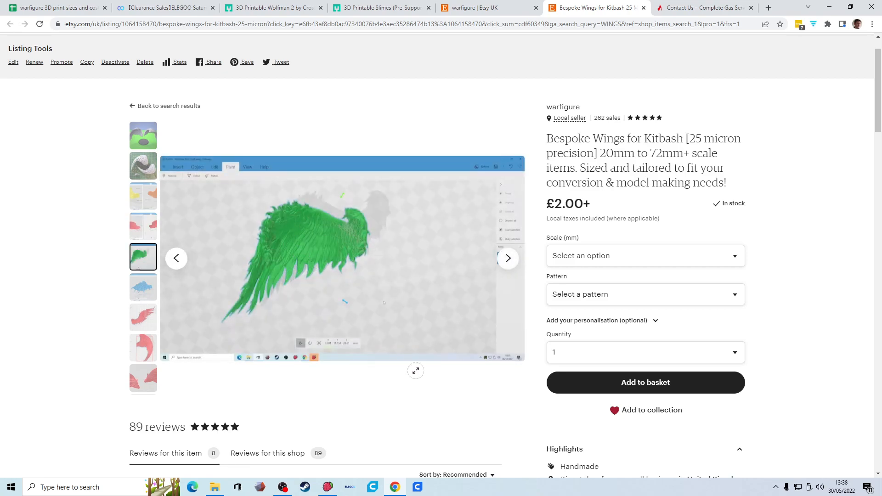
Switch back to Lychee Slicer, open the folder of the exported .ctb file and dismiss the slicing report.
click(288, 490)
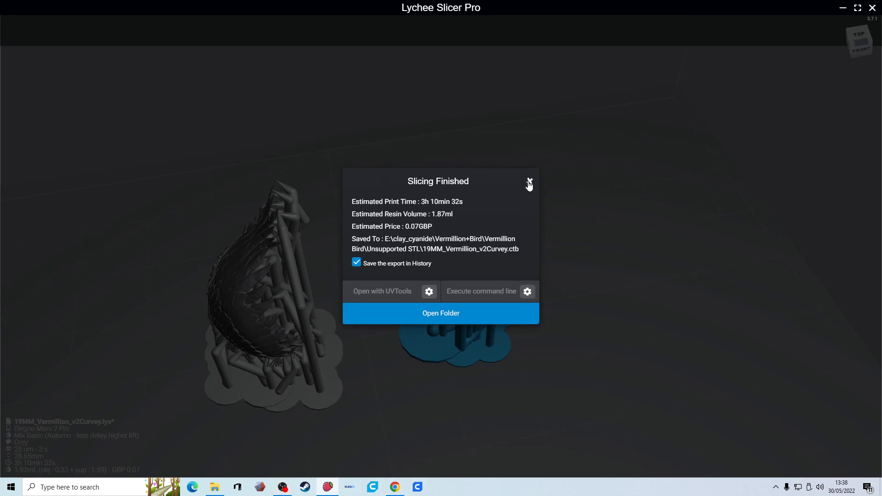
click(504, 321)
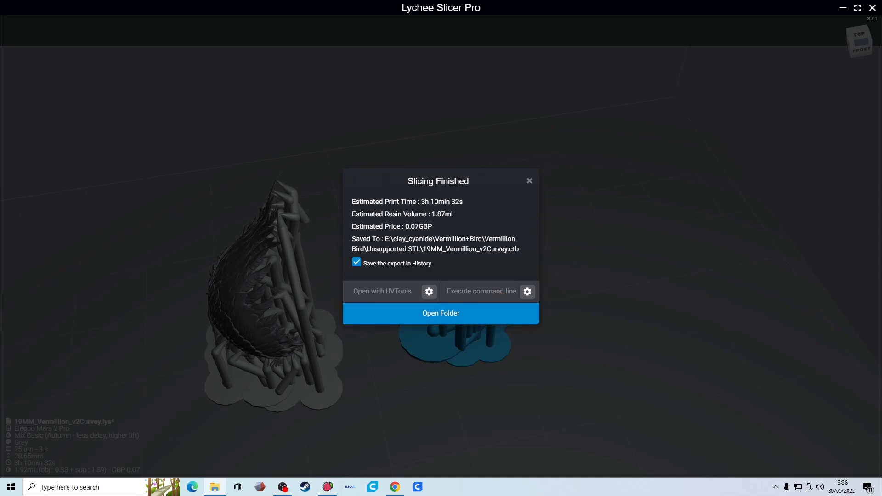
click(530, 183)
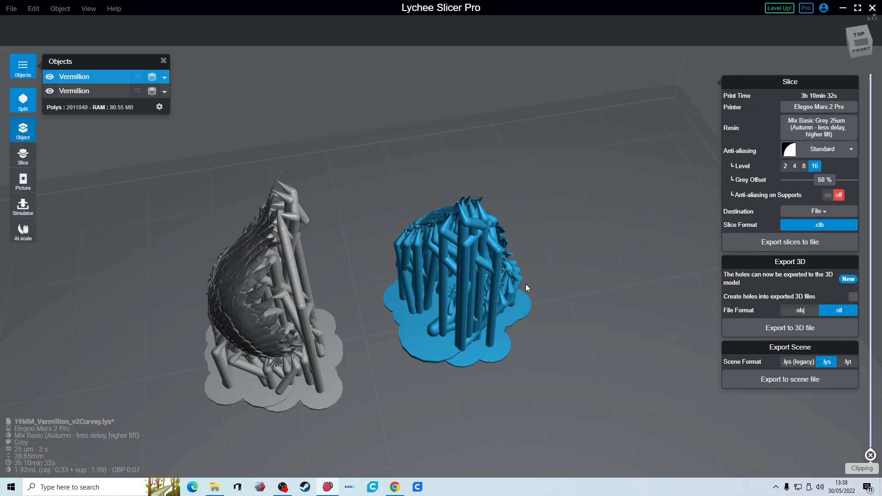
Return to the Prepare stage and add a mini support under a feather tip on the second listed Vermillion model.
right_drag(579, 239, 346, 326)
scroll(358, 377, up, 3)
scroll(357, 378, up, 8)
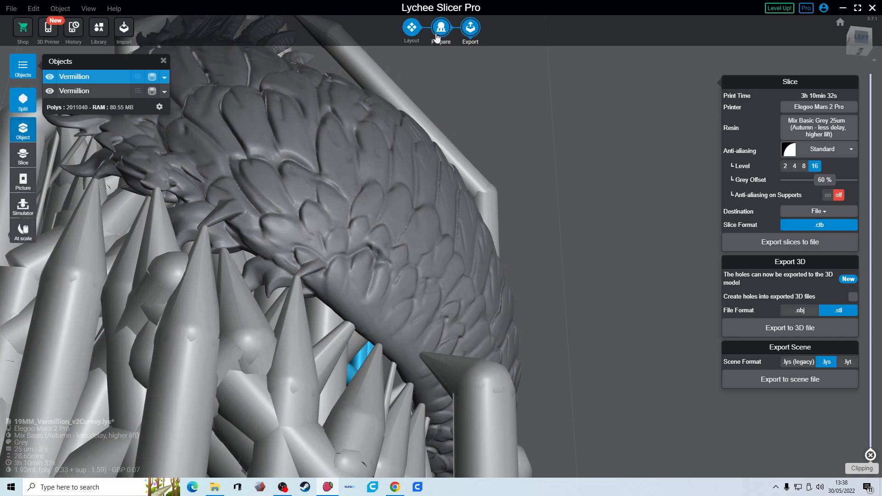
click(438, 33)
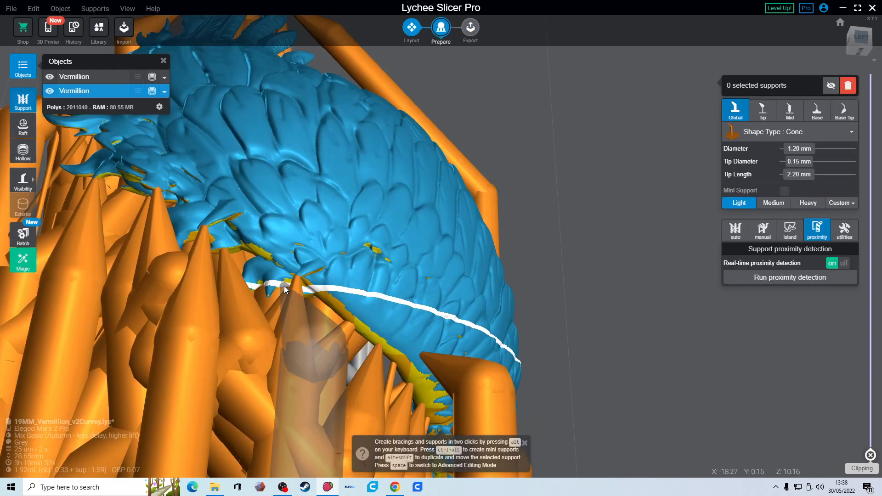
click(269, 296)
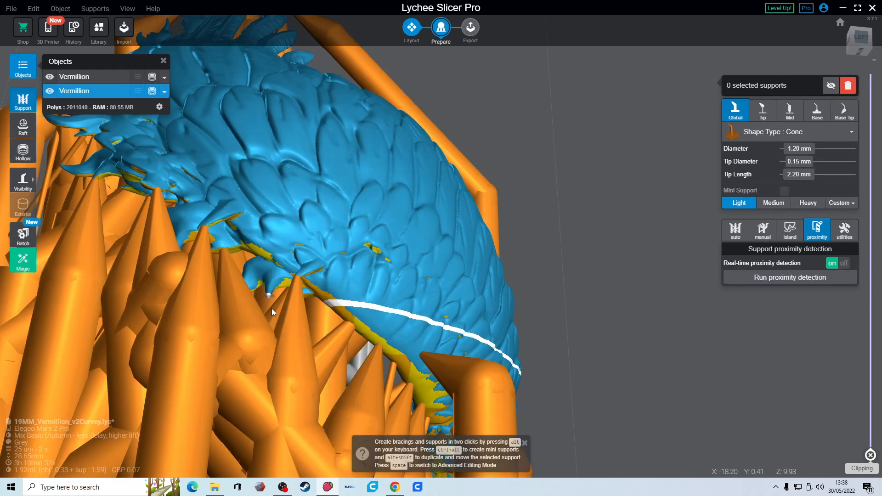
ctrl+alt+click(262, 404)
Reposition the light support at the nearby feather edge and connect the feather to a neighbouring support with a two-point support.
right_drag(303, 316, 293, 310)
right_drag(252, 287, 263, 291)
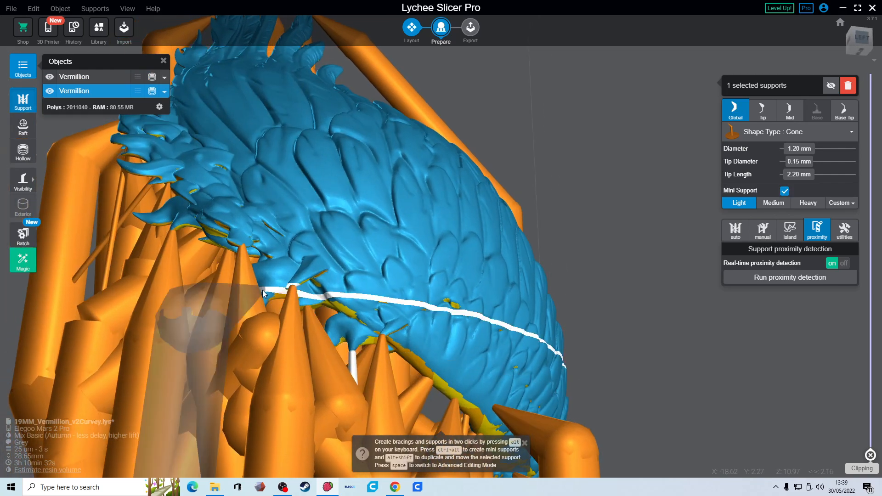
click(296, 291)
mouse_move(296, 291)
mouse_down()
mouse_move(317, 293)
mouse_move(293, 293)
mouse_up()
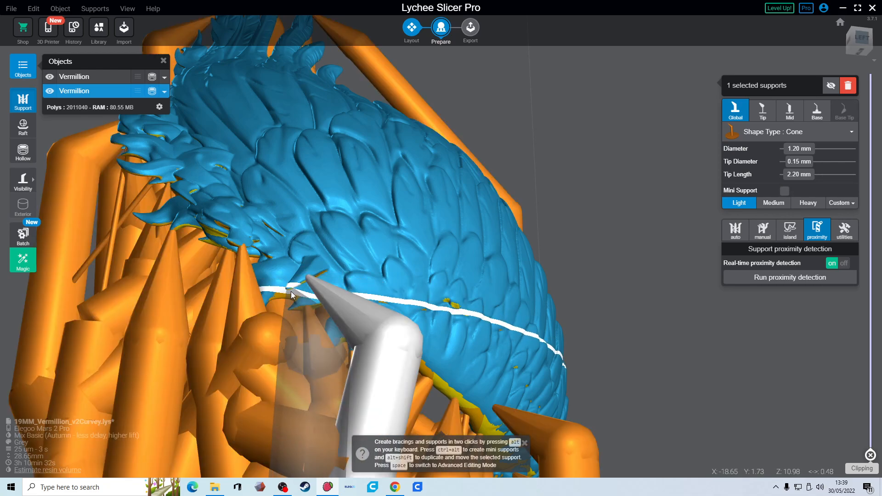
alt+click(290, 290)
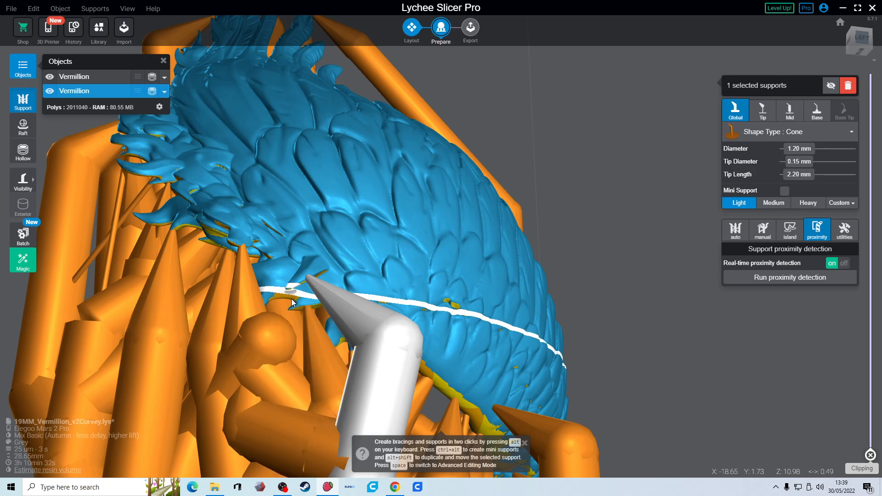
alt+click(269, 348)
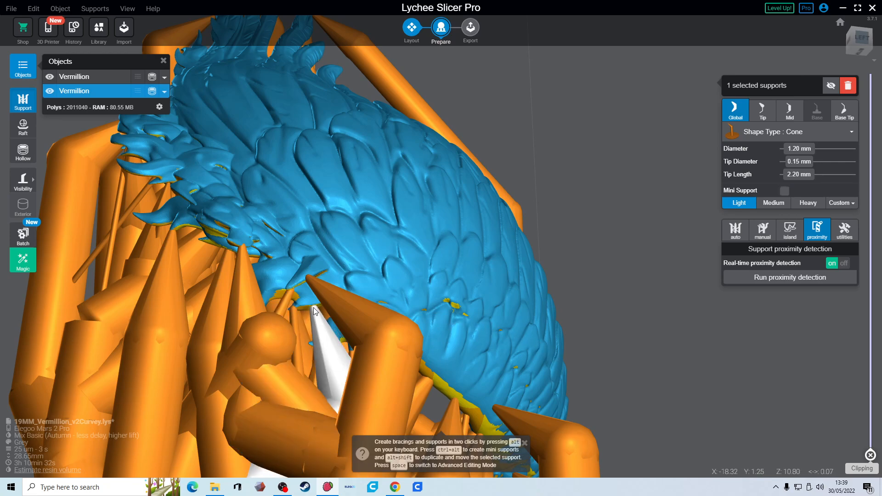
Add two mini supports beneath the pointed feathers along the lower edge of the second listed Vermillion model.
scroll(301, 388, up, 1)
scroll(301, 388, down, 1)
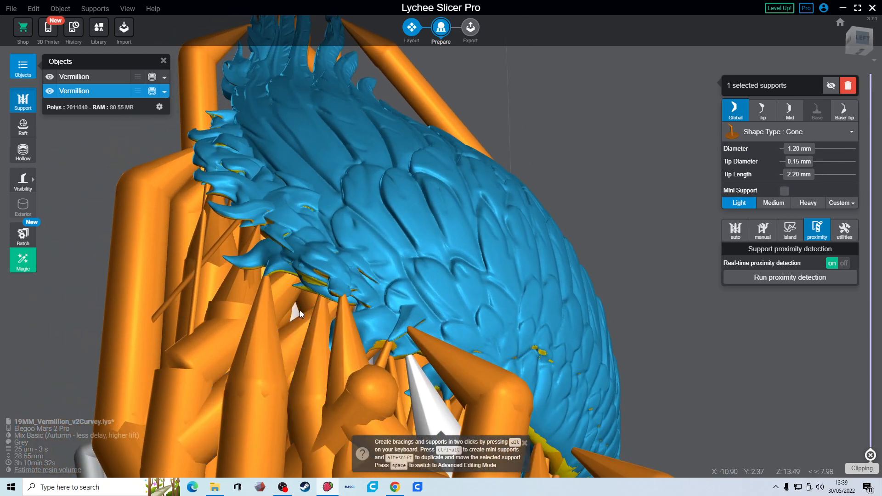
click(285, 271)
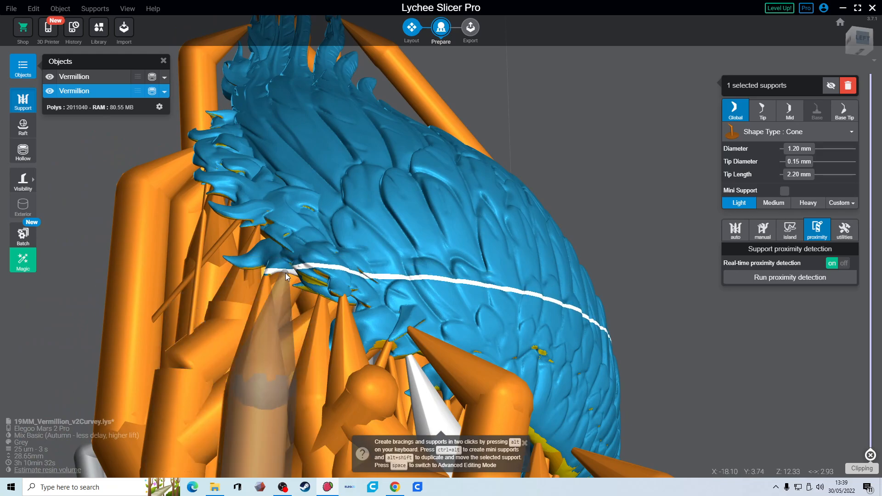
ctrl+alt+click(272, 428)
right_drag(287, 381, 307, 379)
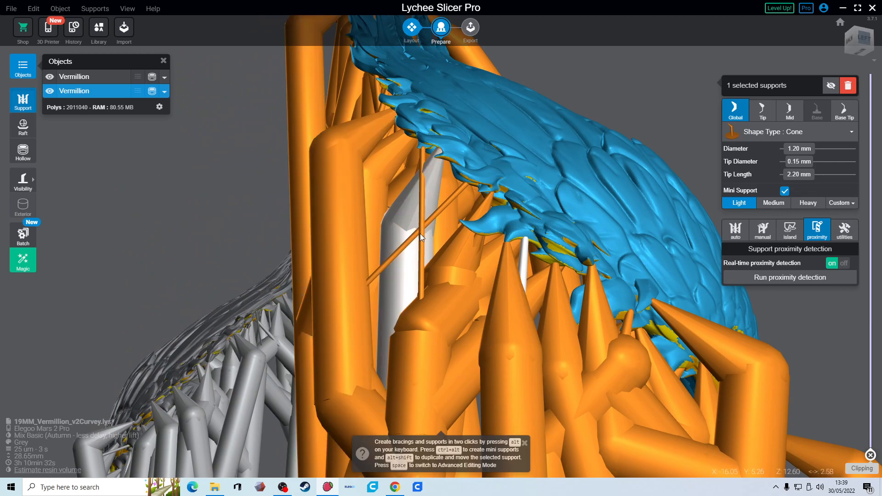
ctrl+alt+click(443, 159)
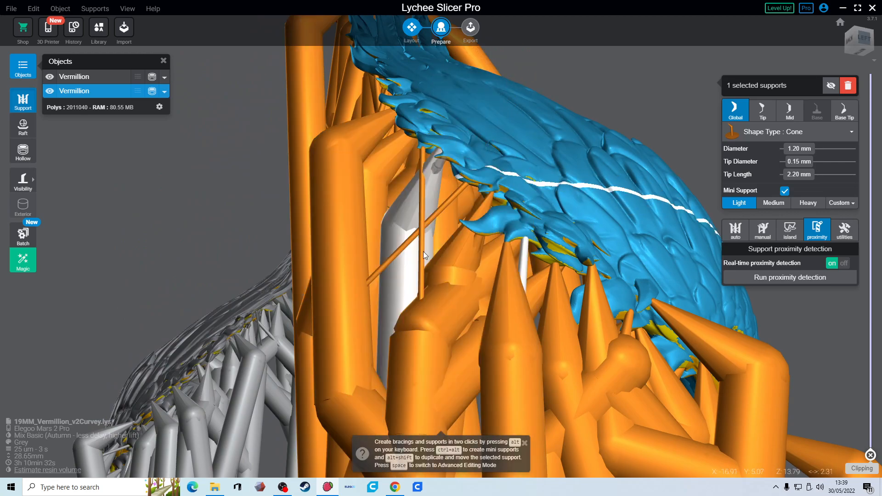
ctrl+alt+click(424, 372)
Select the first listed Vermillion model and examine its underside for feathers that lack support.
right_drag(423, 371, 64, 415)
scroll(451, 387, down, 3)
right_drag(726, 392, 728, 363)
middle_drag(729, 363, 390, 252)
scroll(390, 252, down, 3)
right_drag(487, 320, 220, 345)
right_drag(660, 357, 636, 284)
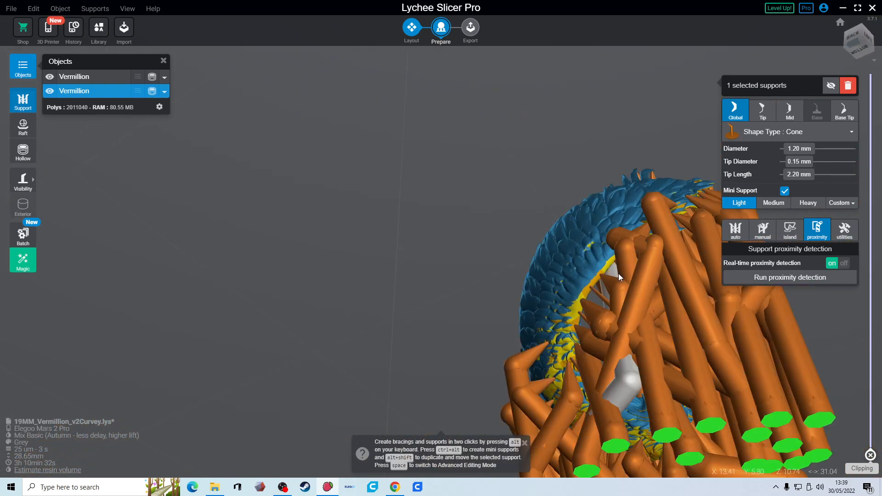
click(608, 266)
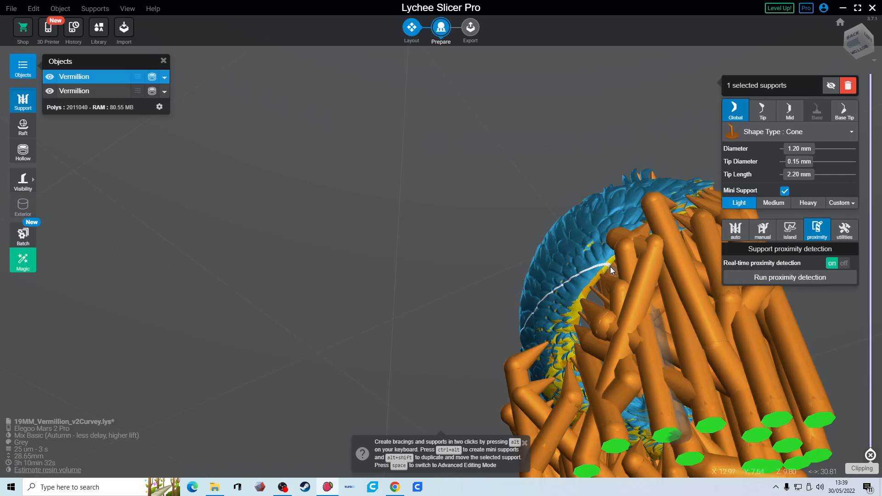
right_drag(645, 324, 624, 240)
scroll(633, 249, up, 4)
scroll(624, 240, down, 3)
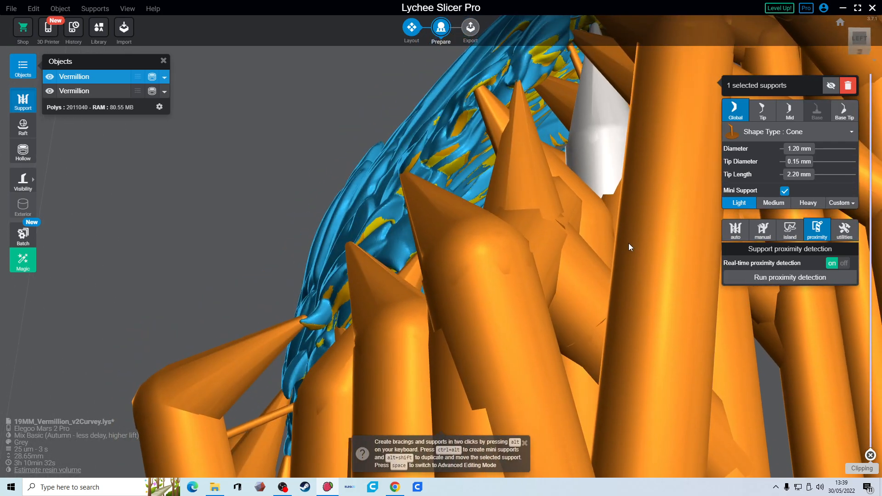
Add two-point supports between the first listed model's inner feathers and the neighbouring supports.
alt+click(539, 54)
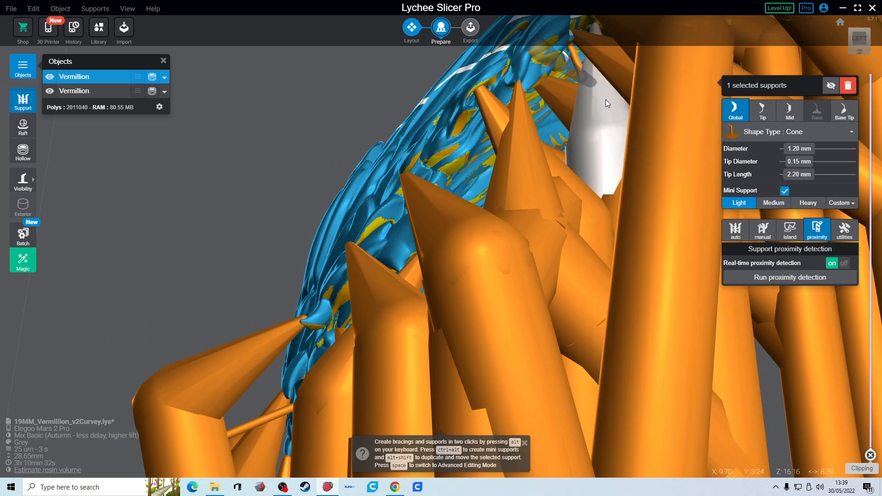
alt+click(688, 197)
alt+click(456, 159)
alt+click(517, 241)
Set the tip diameters of two adjacent supports on the first listed model to 0.10 mm and 0.12 mm.
click(491, 250)
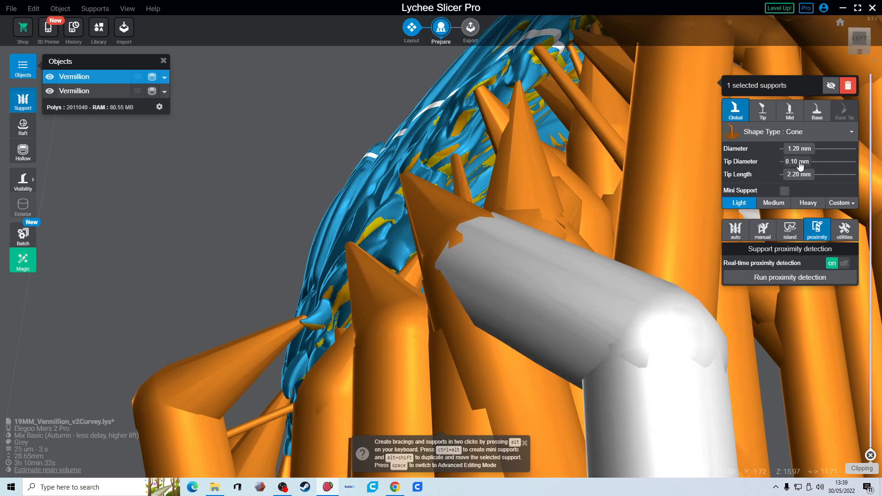
click(475, 208)
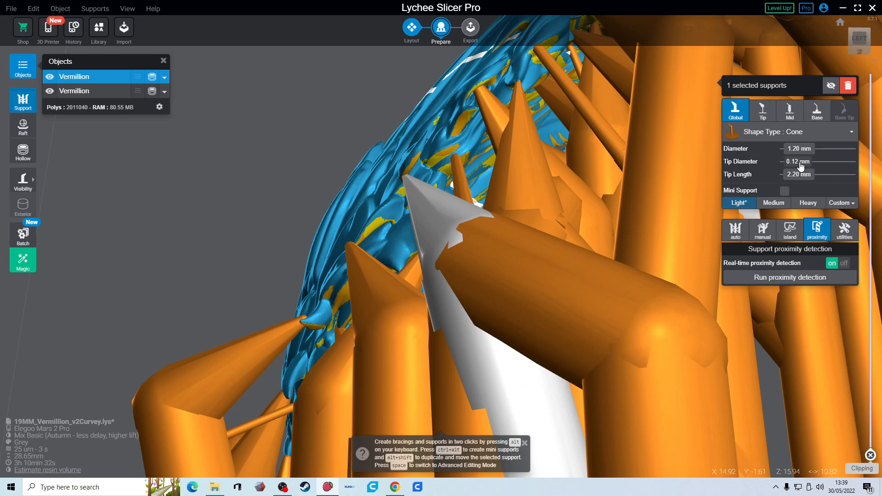
Reposition the tip of the bent light support beneath the first listed model's lower outer feather.
right_drag(447, 302, 472, 290)
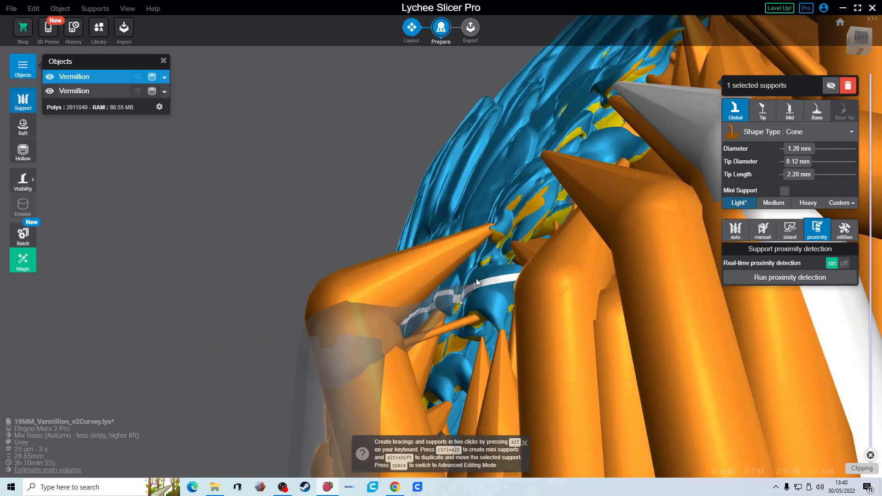
click(487, 233)
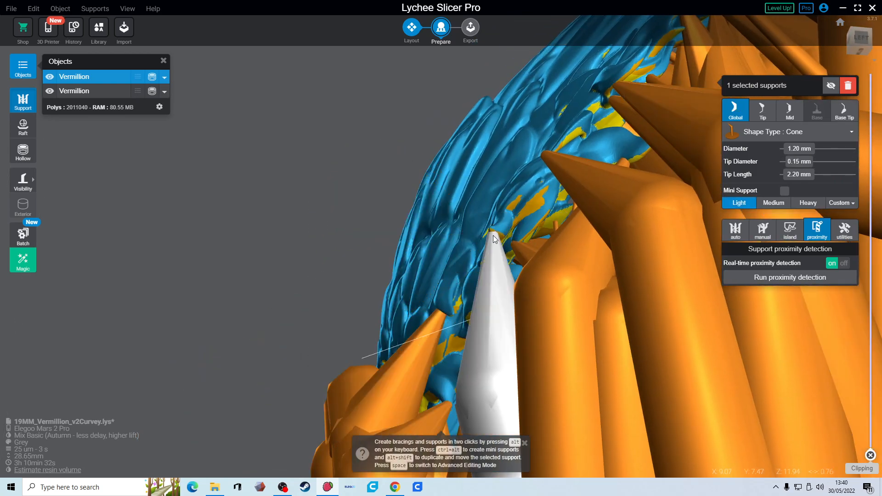
drag(493, 235, 496, 234)
Delete the near-horizontal mini support beneath the curled feather on the first listed model's lower edge.
right_drag(561, 316, 550, 262)
click(541, 231)
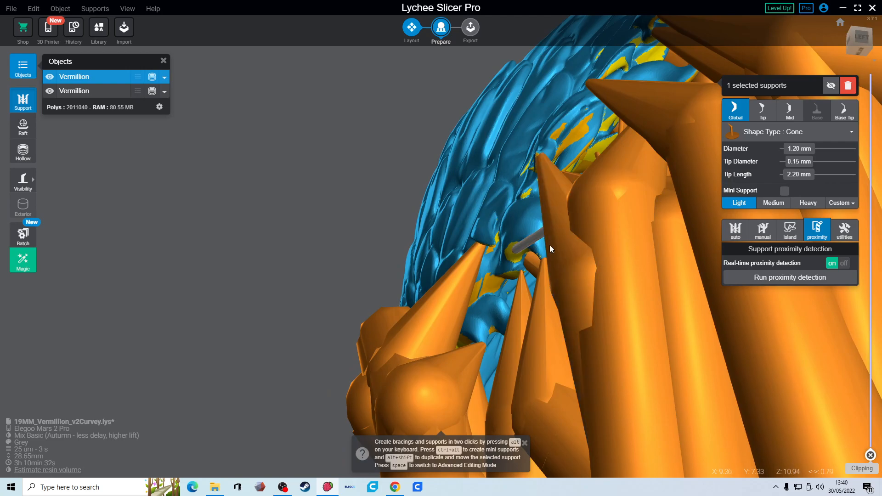
right_drag(586, 308, 456, 312)
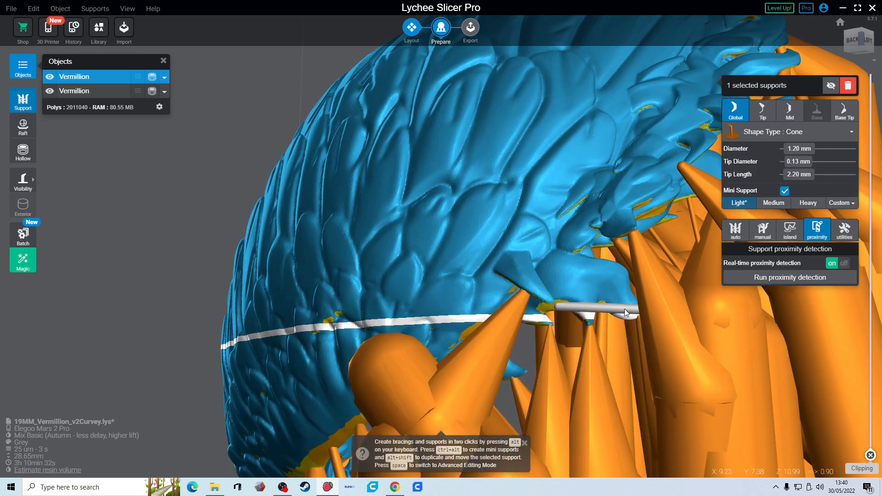
key(Delete)
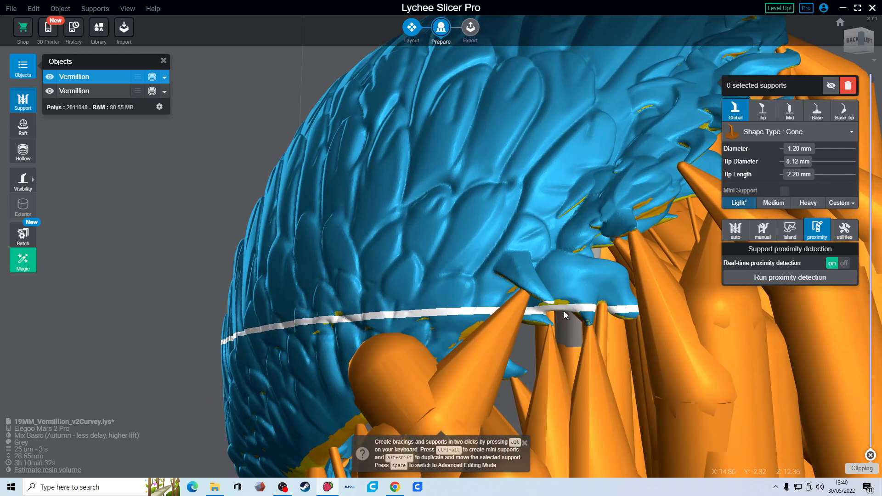
Add two mini supports from the curled lower feather down toward the neighbouring supports, using a 0.12 mm tip for the outer one.
click(562, 310)
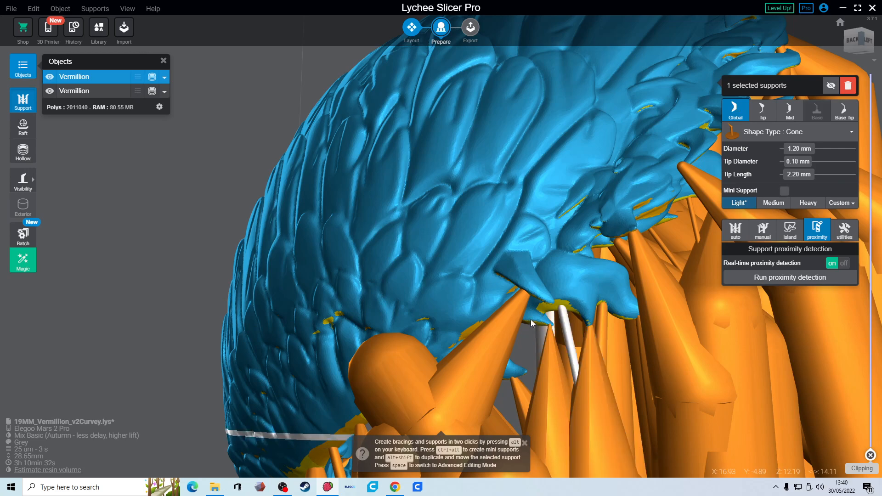
ctrl+alt+click(548, 304)
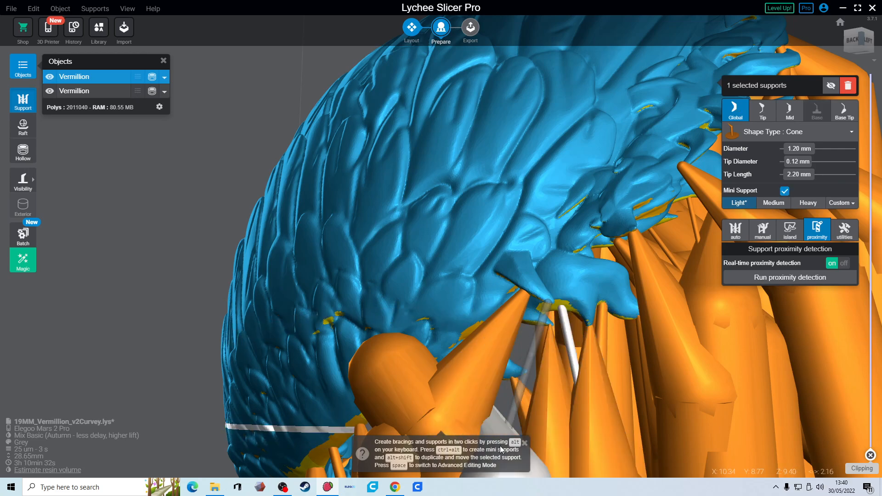
right_drag(618, 381, 610, 319)
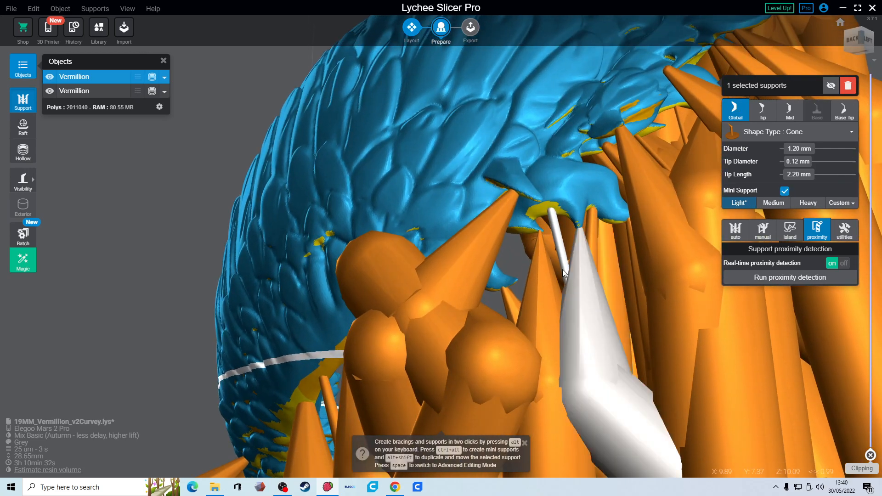
ctrl+alt+click(536, 202)
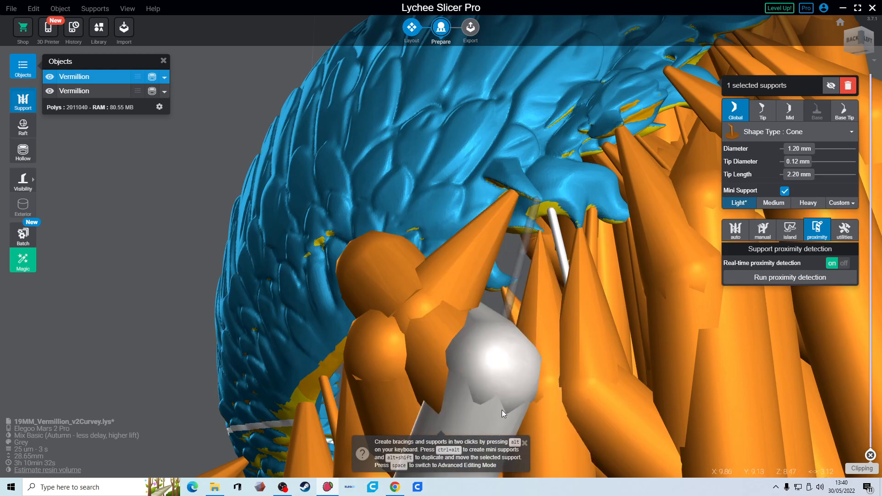
ctrl+alt+click(475, 416)
Add a mini support with a 0.12 mm tip beneath the inner feather edge, angled down to a neighbouring support.
right_drag(673, 382, 655, 388)
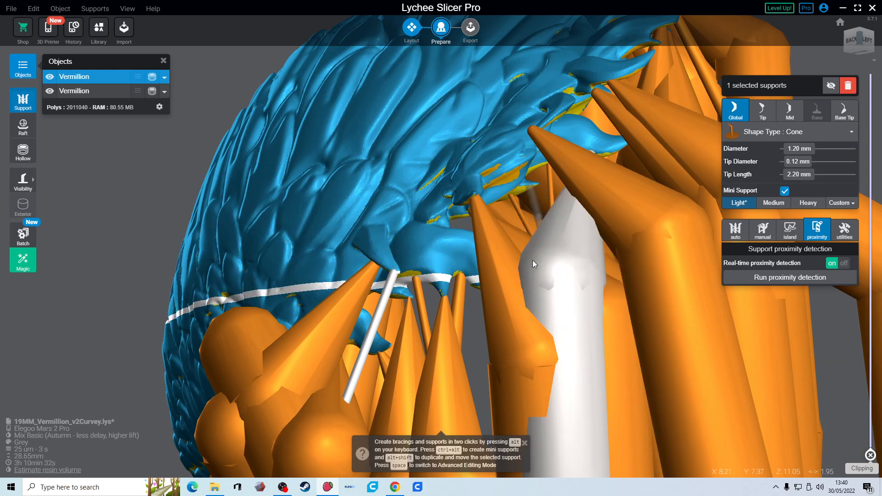
right_drag(516, 242, 585, 302)
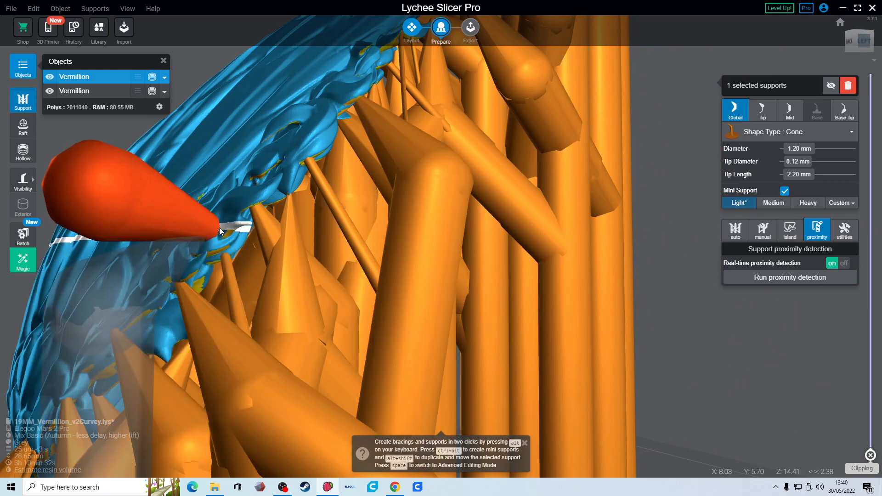
click(234, 230)
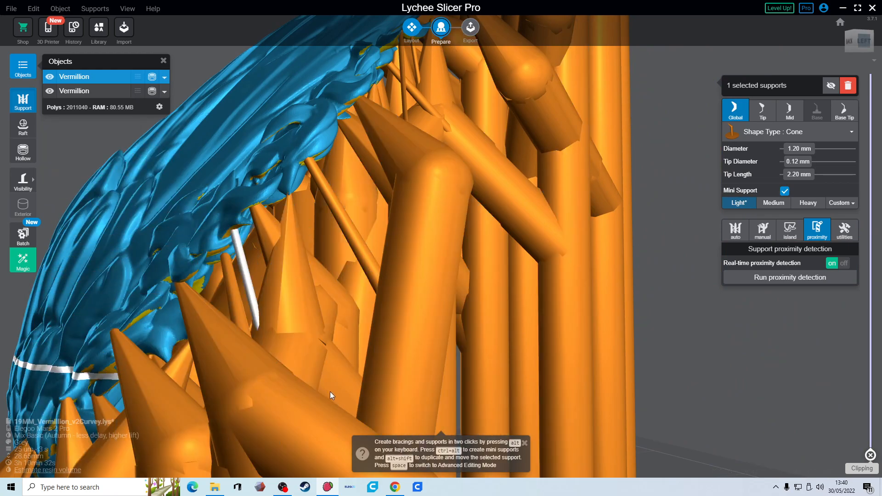
right_drag(343, 395, 377, 389)
Shift the tip of the forked light support beneath the first listed model's upper inner feathers.
right_drag(651, 223, 343, 51)
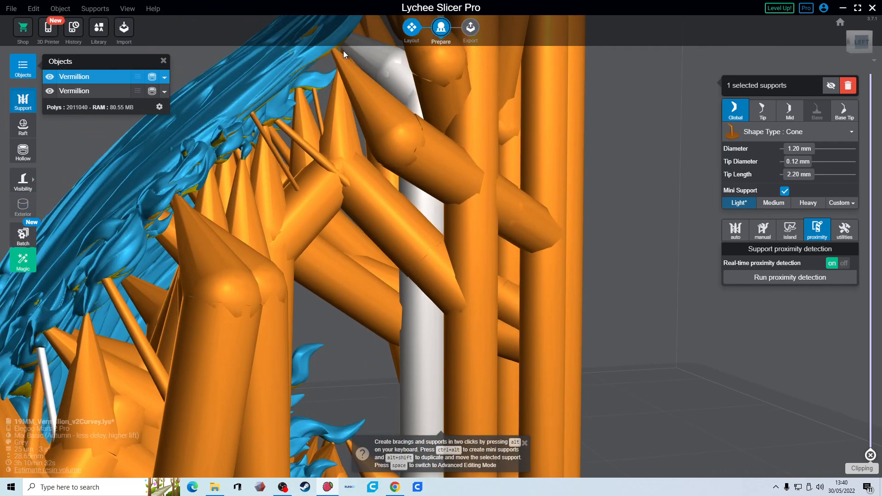
click(340, 76)
drag(340, 76, 359, 167)
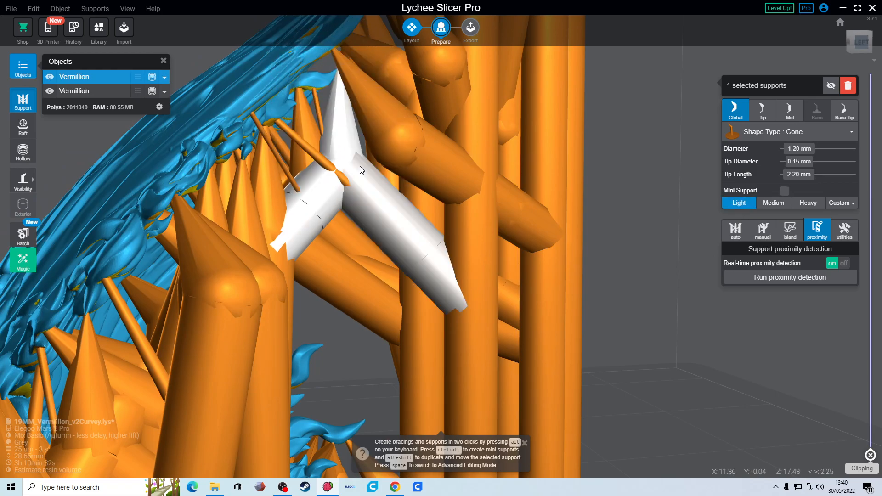
right_drag(360, 167, 486, 164)
right_drag(456, 166, 429, 156)
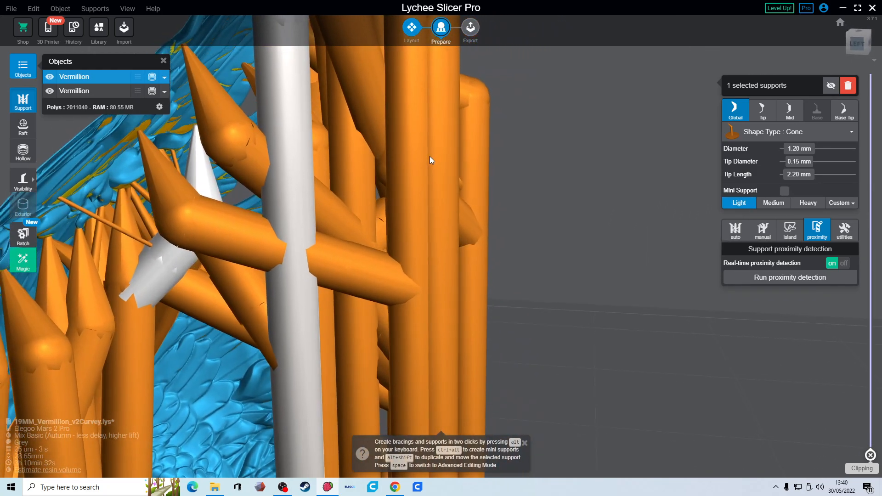
scroll(240, 133, up, 2)
right_drag(259, 142, 499, 186)
drag(436, 82, 423, 105)
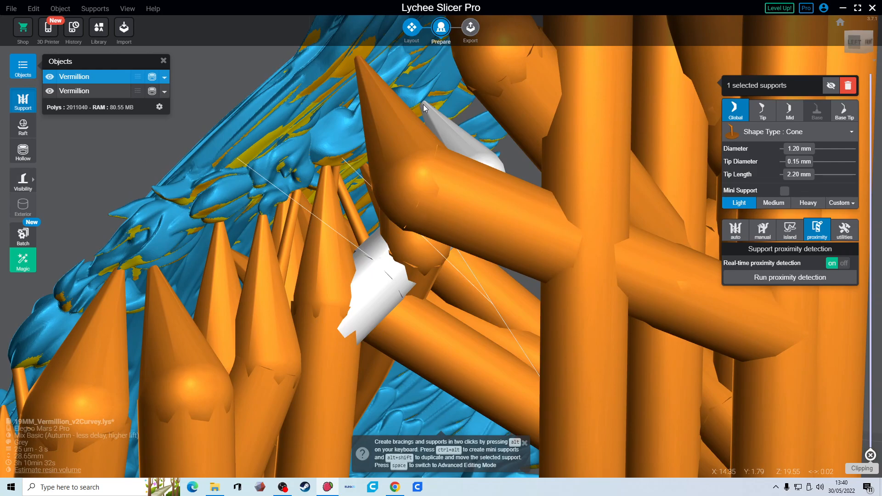
Fine-tune the forked support's tip contact point on the upper inner feather, checking it from several angles.
right_drag(509, 149, 524, 172)
drag(412, 144, 413, 168)
right_drag(413, 168, 450, 216)
click(478, 208)
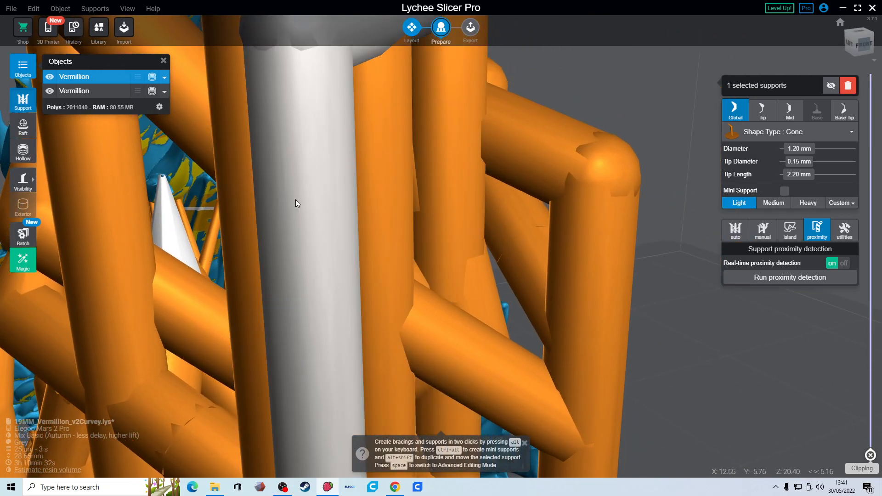
drag(163, 178, 161, 200)
right_drag(262, 238, 236, 164)
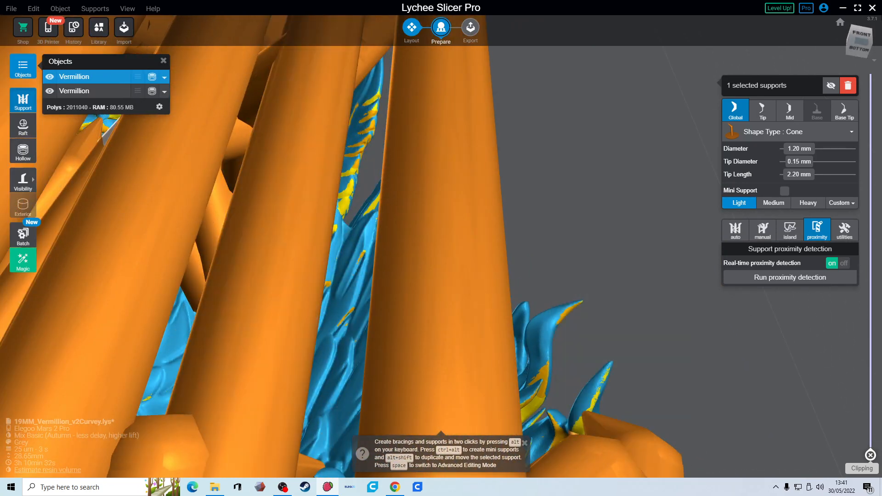
Go to the export stage and export both models' sliced layers to a .ctb file.
click(840, 21)
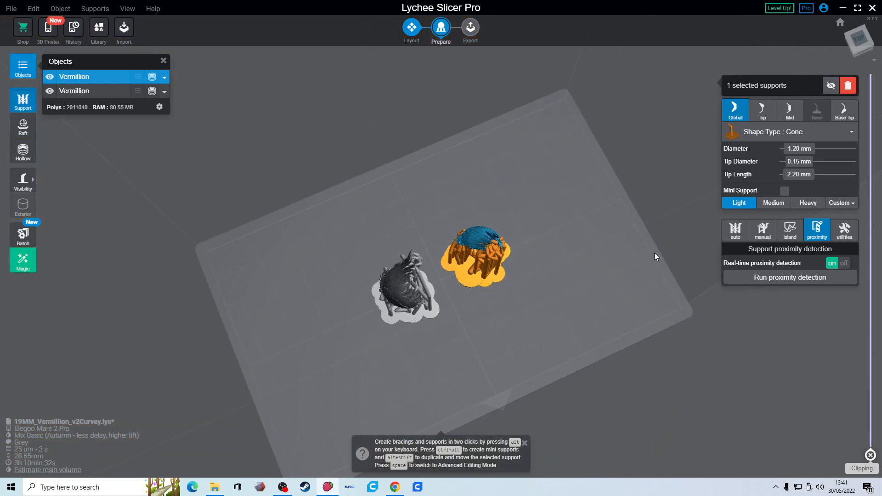
click(469, 29)
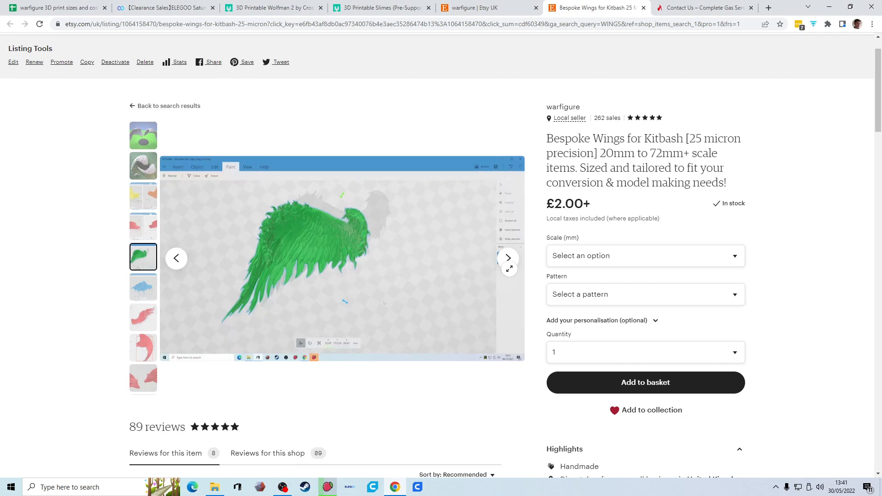
Review the Bespoke Wings for Kitbash Etsy listing's options, description and reviews, and open the shop's WINGS search results.
scroll(550, 188, up, 1)
scroll(551, 193, down, 5)
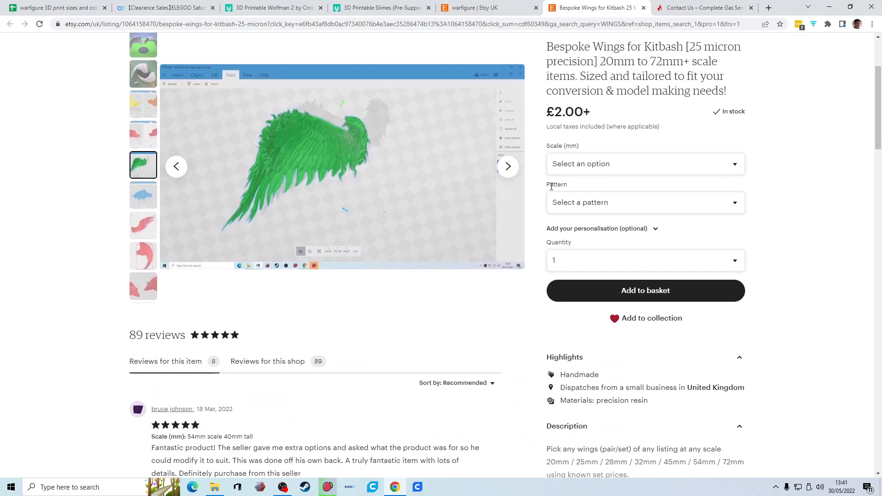
scroll(555, 204, up, 3)
scroll(556, 209, down, 6)
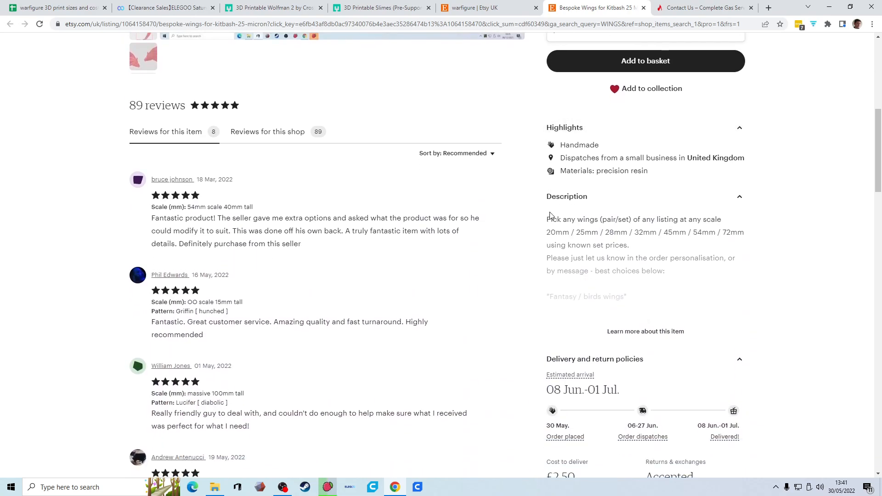
scroll(546, 218, down, 2)
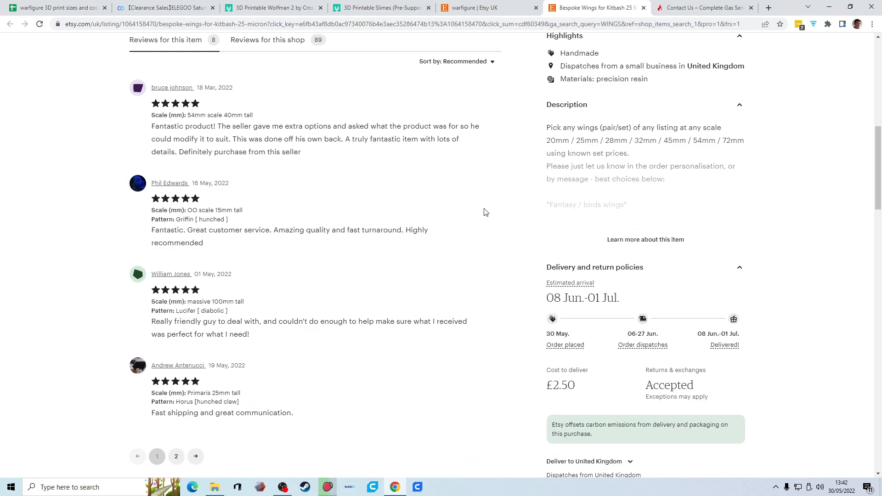
scroll(420, 227, down, 1)
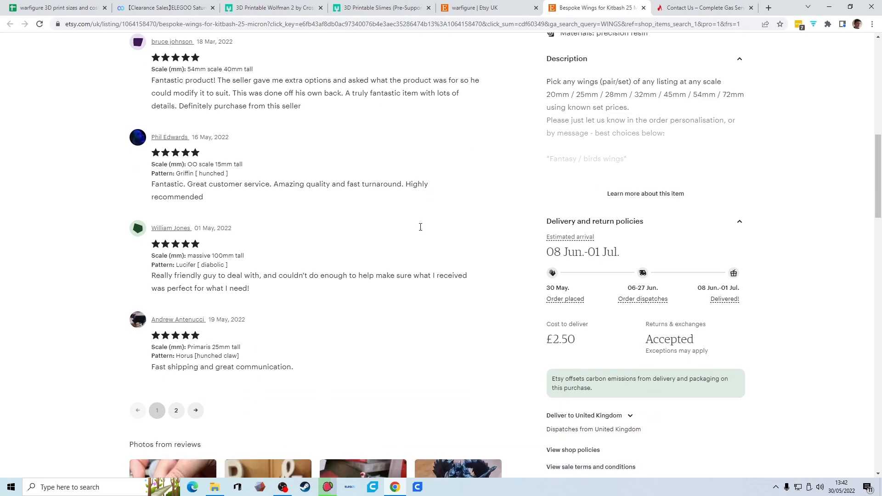
scroll(420, 228, up, 10)
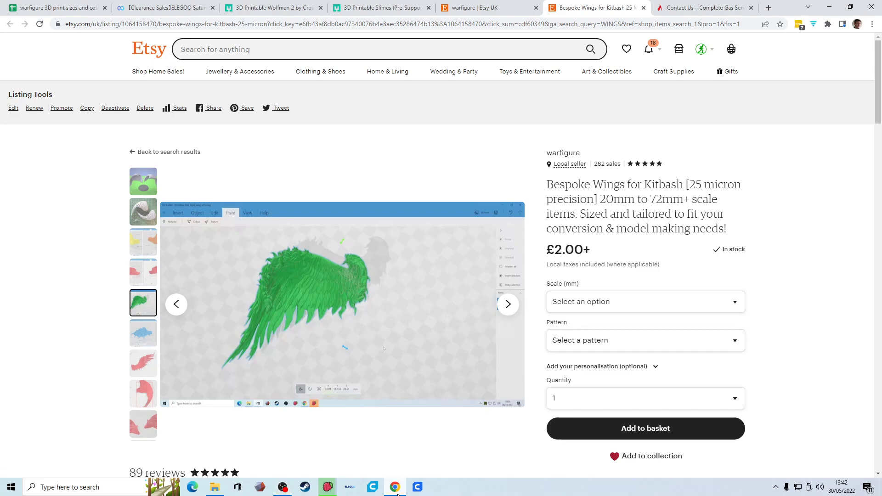
click(286, 491)
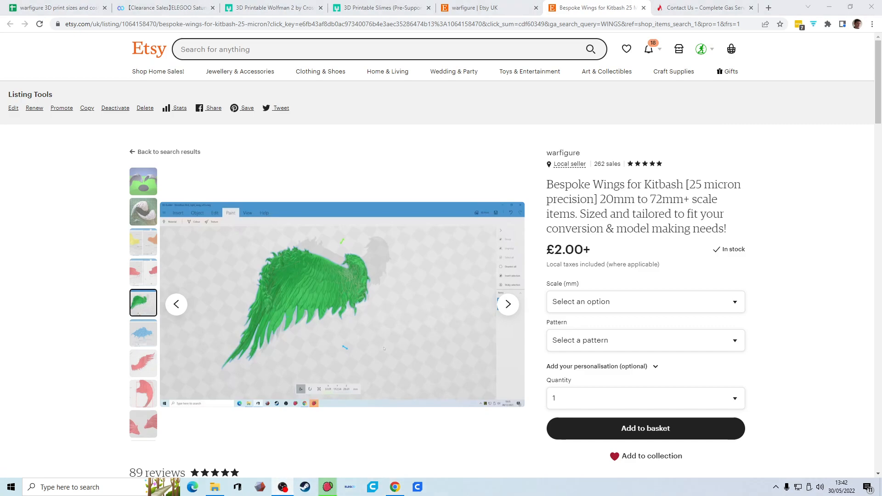
key(alt+Tab)
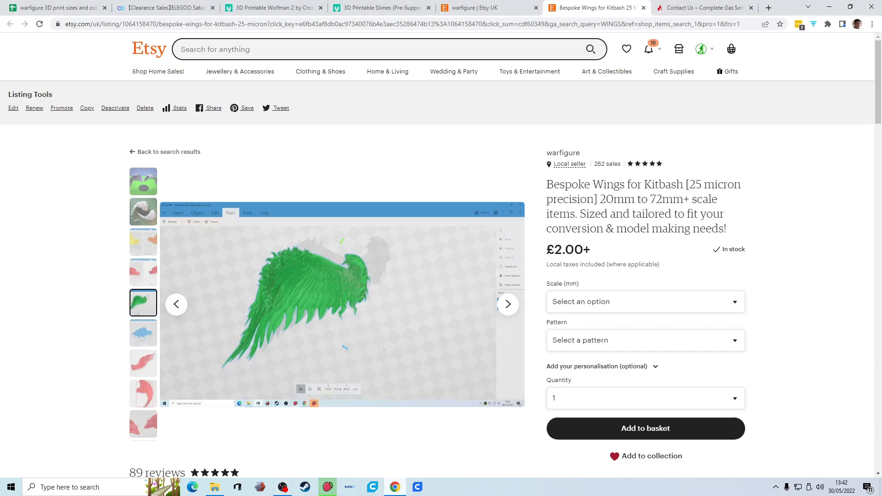
click(472, 9)
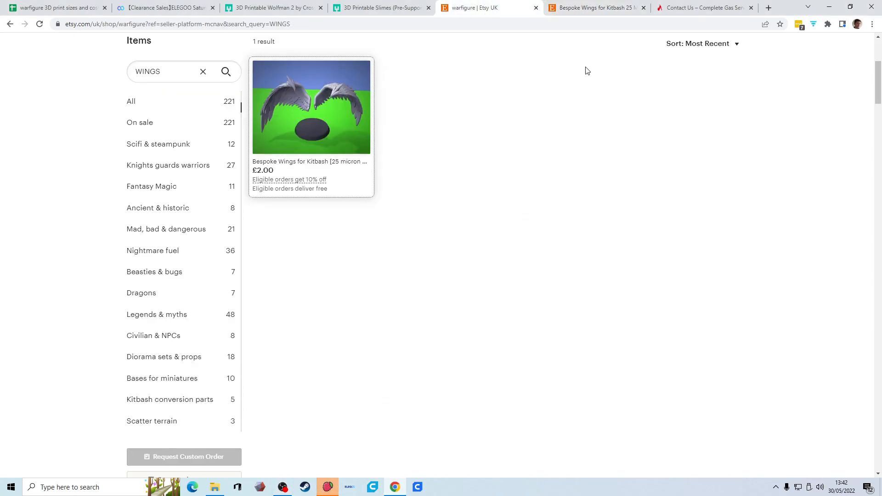
click(327, 487)
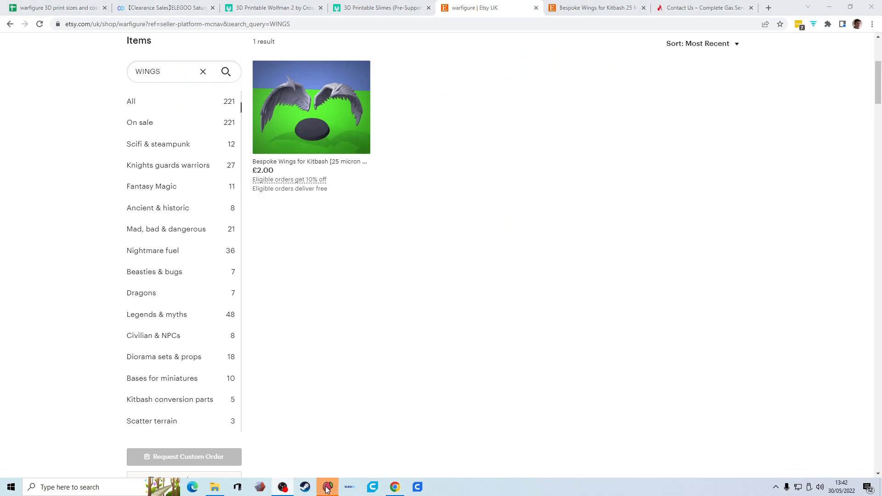
click(282, 490)
click(282, 490)
click(287, 483)
click(285, 488)
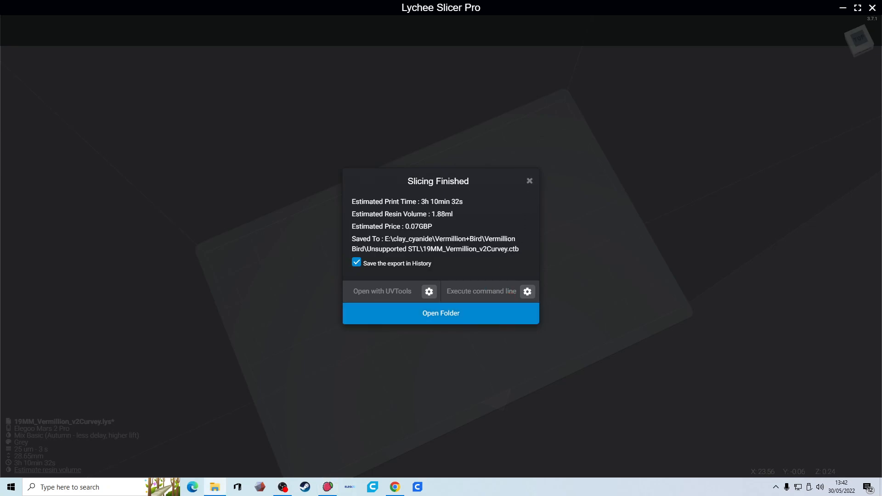
Dismiss the slicing summary, save the 19MM_Vermillion_v2Curvey.lys project and close Lychee Slicer.
click(529, 181)
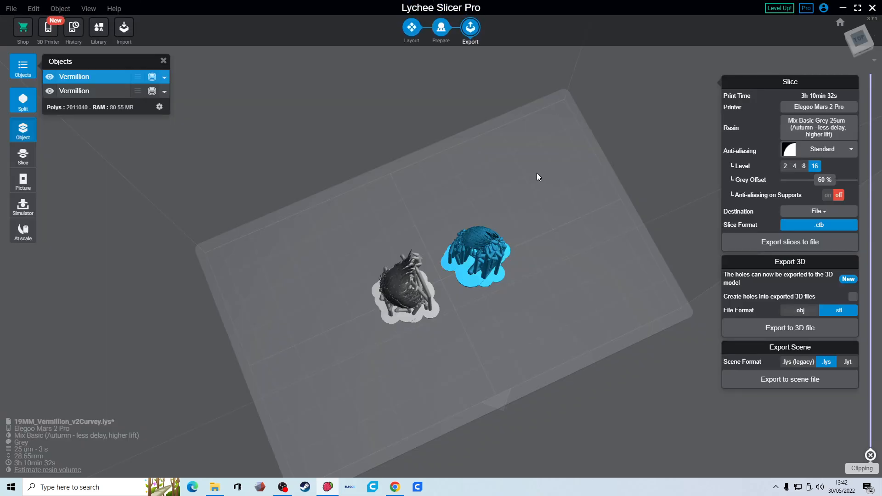
right_drag(533, 110, 546, 161)
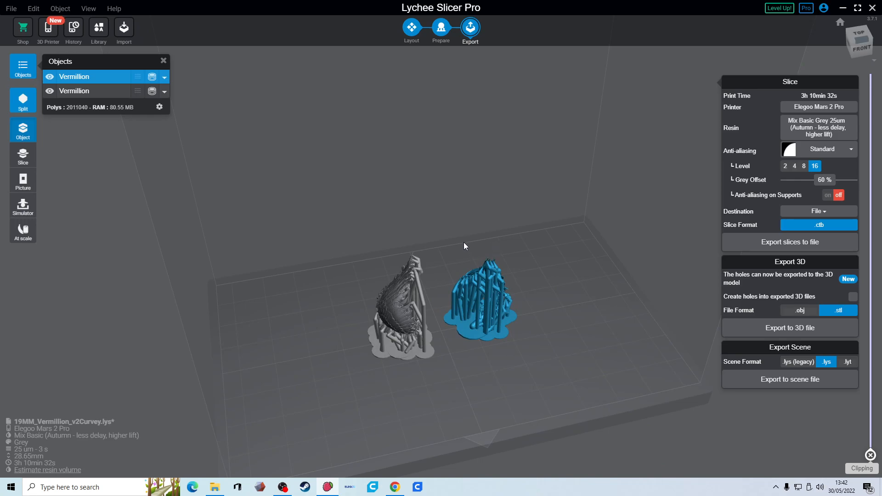
key(ctrl+s)
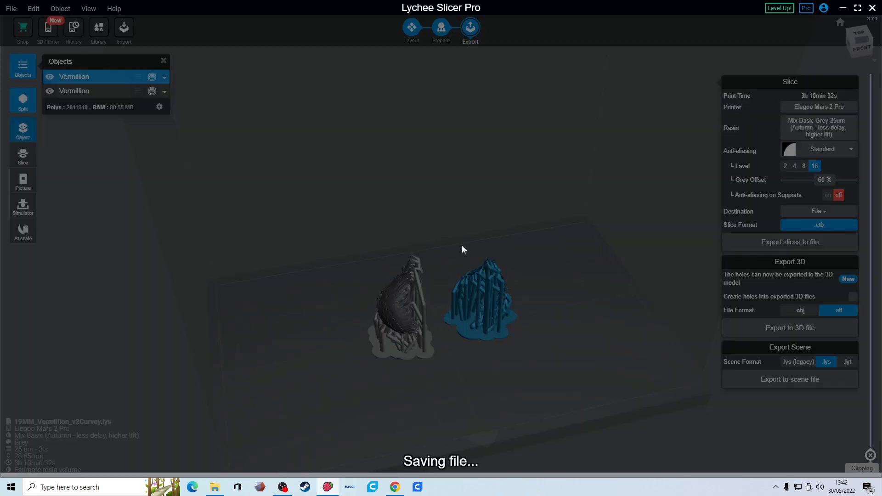
key(alt+F4)
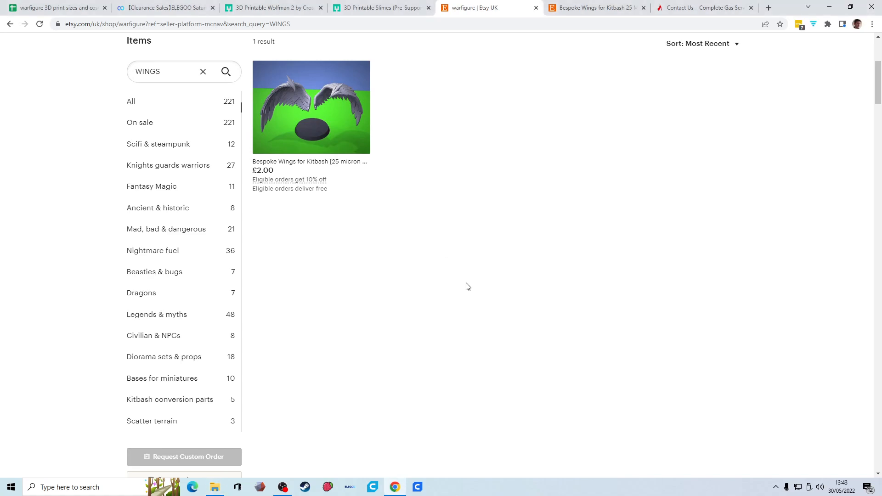
click(283, 490)
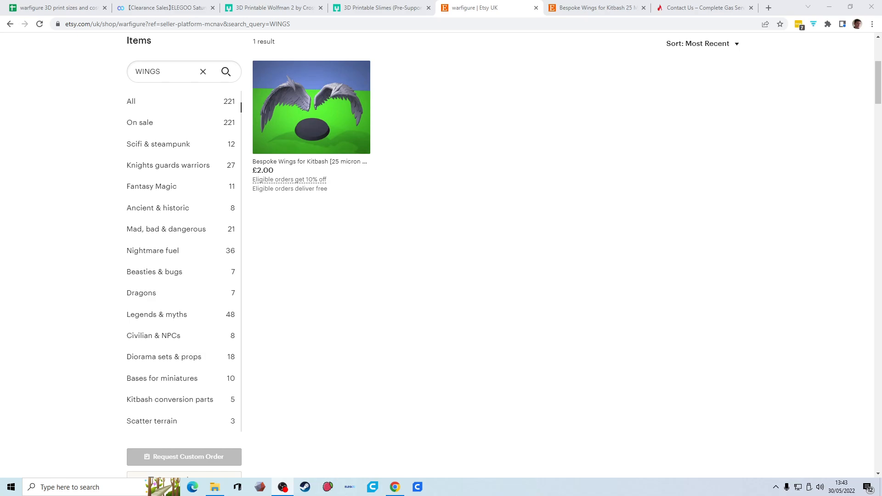
Open the Bespoke Wings for Kitbash listing from the shop's WINGS results and read its photos, description and buyer reviews.
click(317, 124)
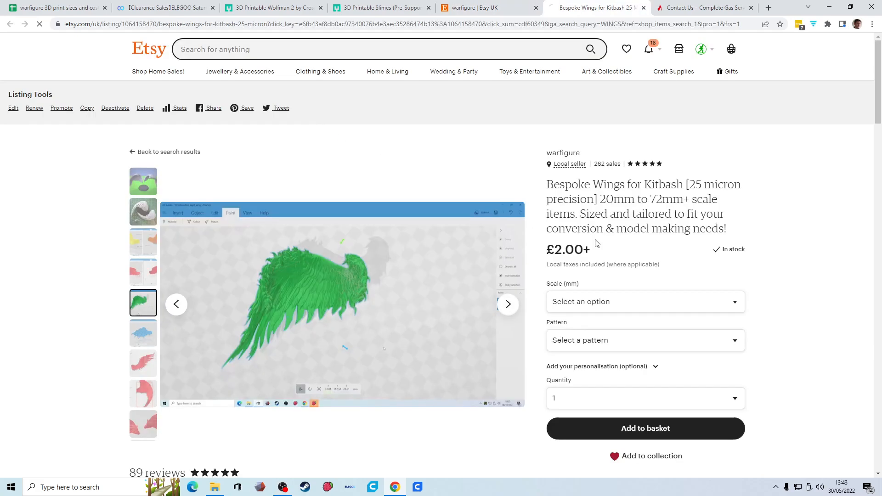
scroll(518, 202, down, 7)
scroll(518, 203, down, 4)
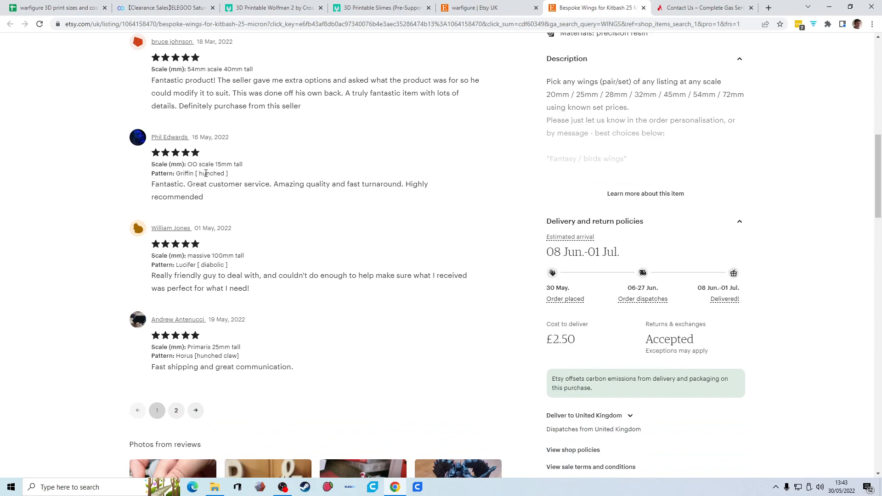
scroll(360, 180, up, 9)
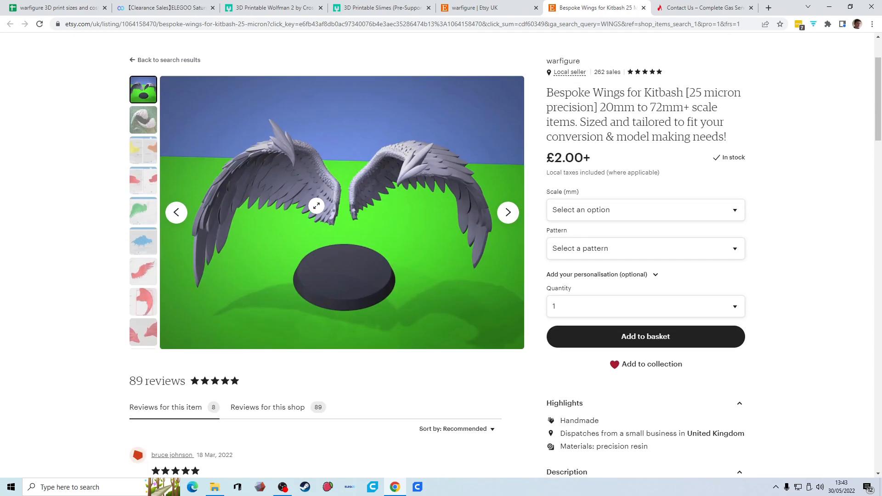
scroll(307, 242, down, 4)
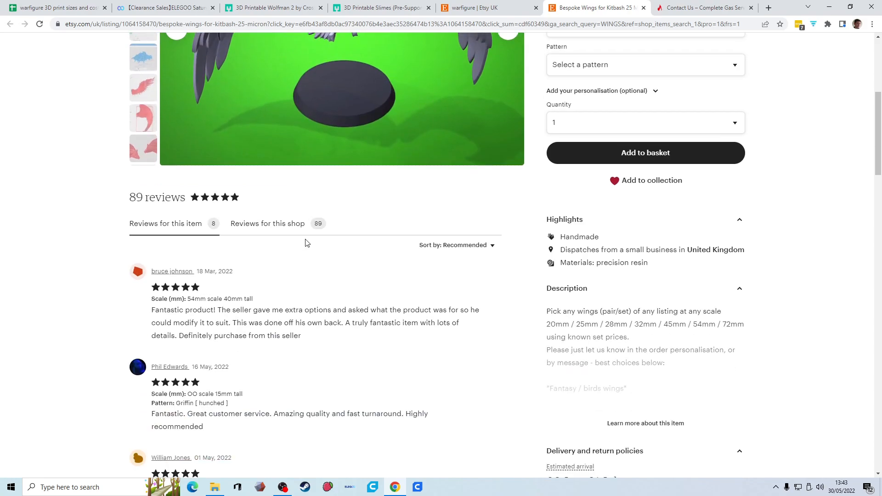
scroll(307, 243, down, 4)
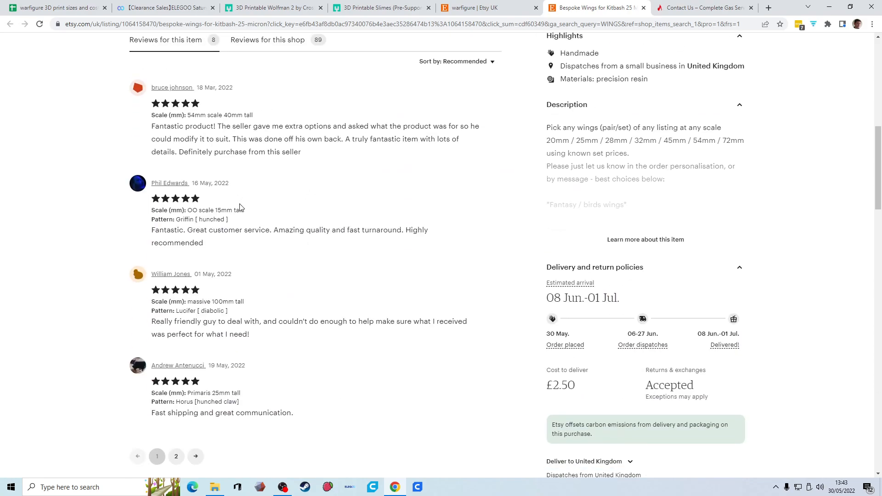
scroll(239, 229, down, 2)
drag(274, 138, 402, 136)
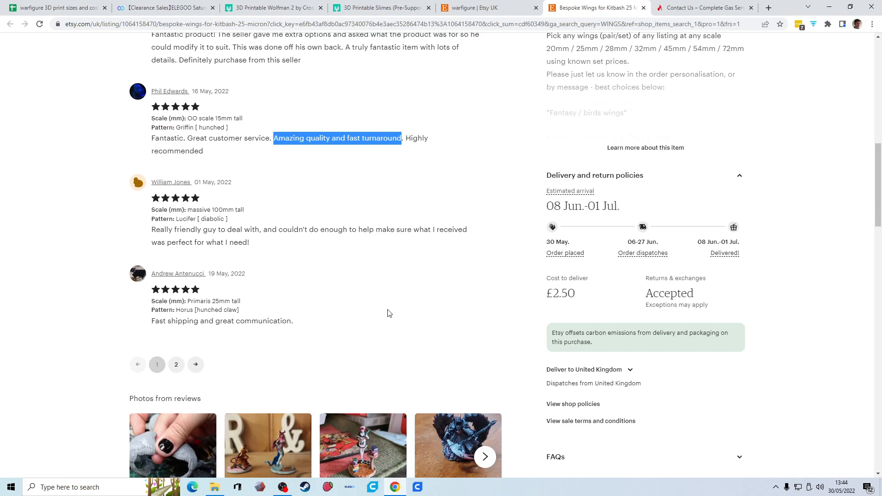
click(398, 492)
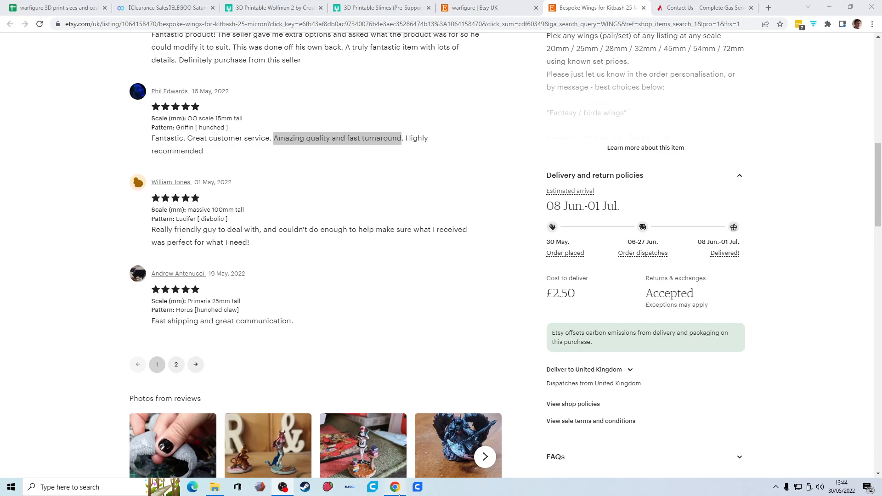
click(399, 494)
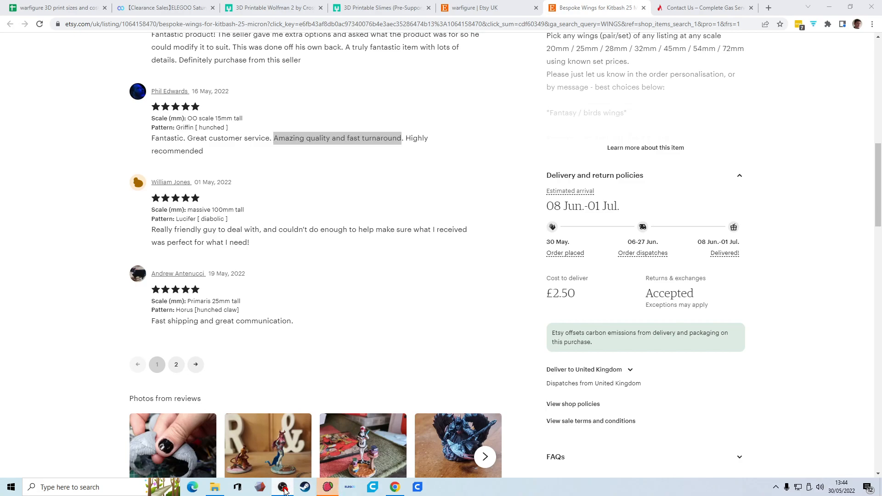
Switch to Lychee Slicer and reopen the recent scene 19MM_Vermillion_v2Curvey.lys.
click(334, 492)
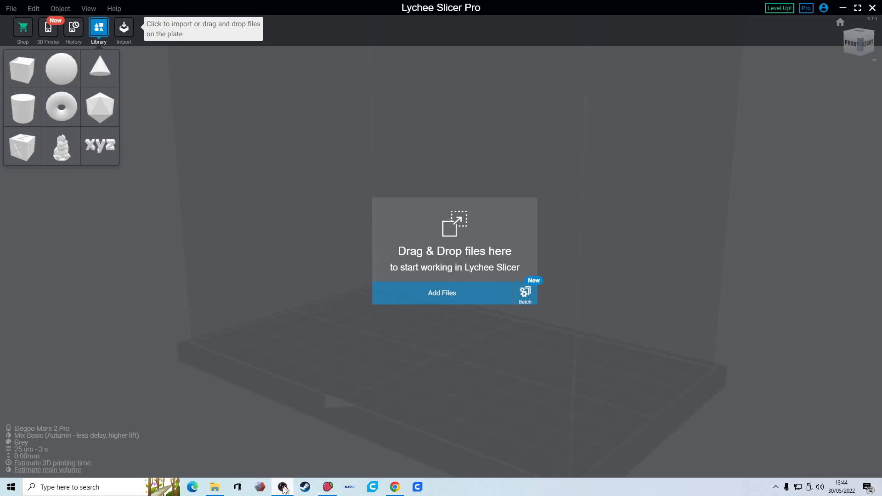
click(327, 487)
click(11, 8)
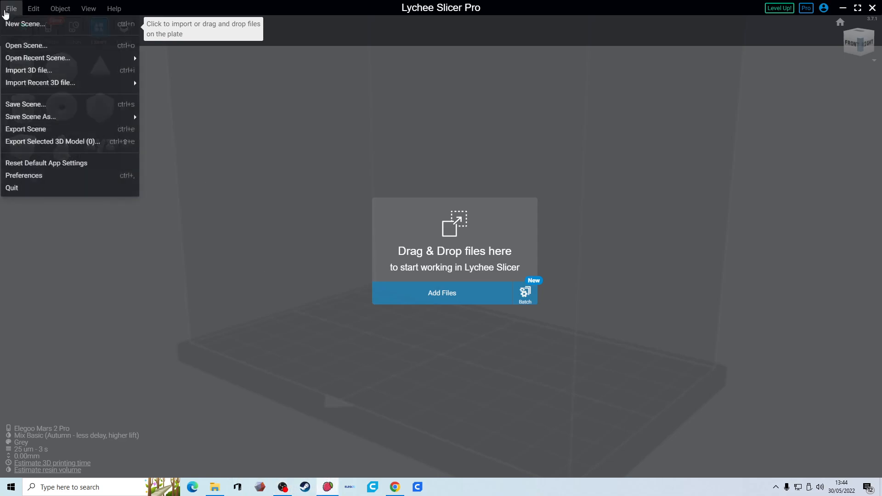
mouse_move(28, 59)
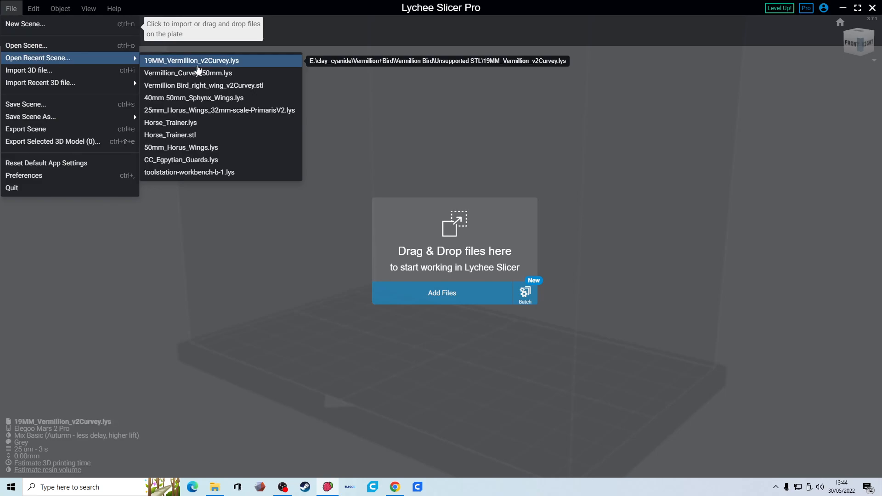
click(191, 61)
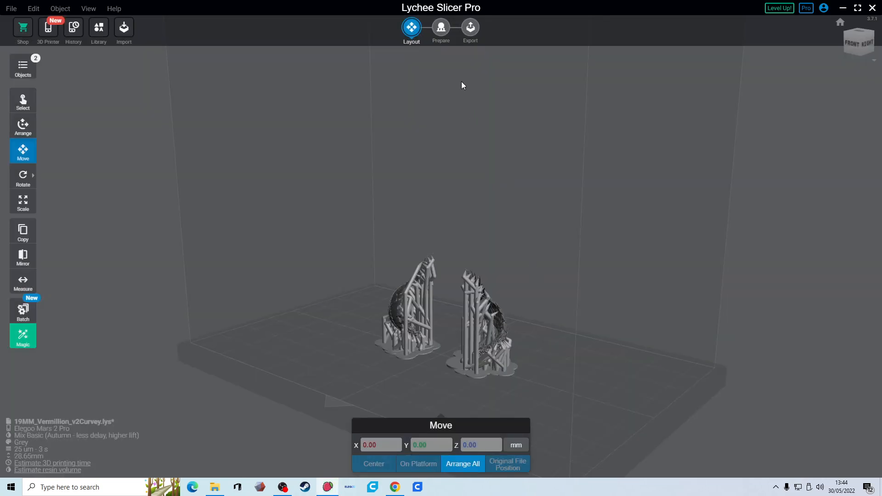
From the export stage, edit the Mix Basic Grey 25um (Autumn - less delay, higher lift) resin profile and set its bottle price to 40 GBP.
click(469, 27)
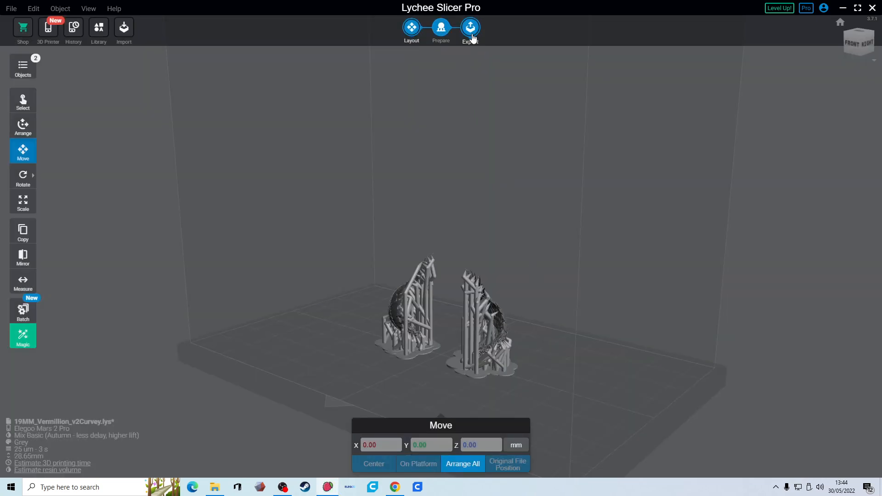
click(822, 137)
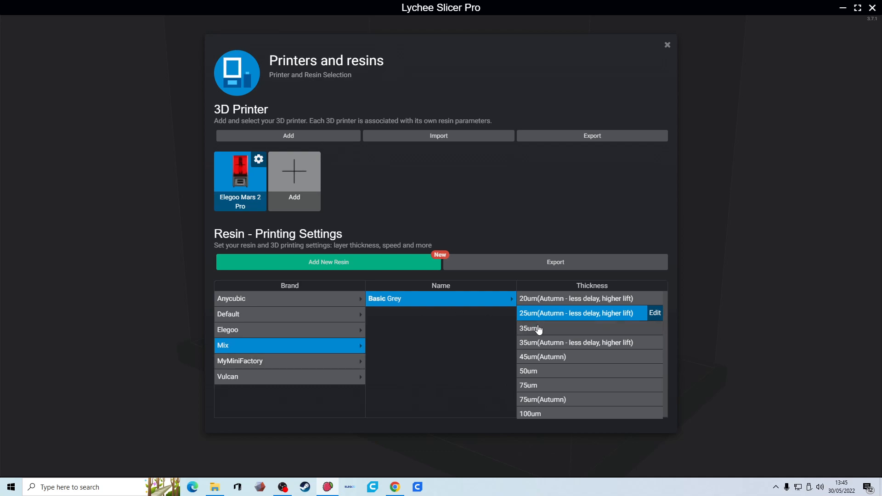
click(653, 316)
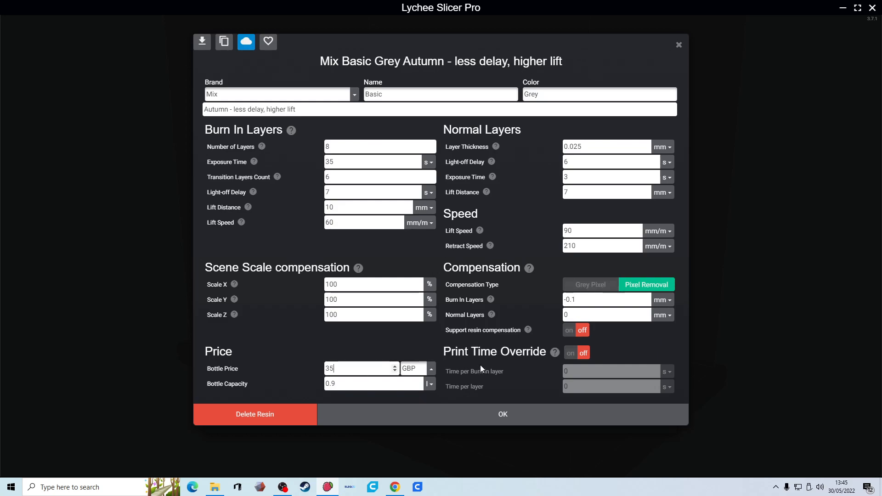
drag(349, 366, 311, 372)
text(40)
click(347, 313)
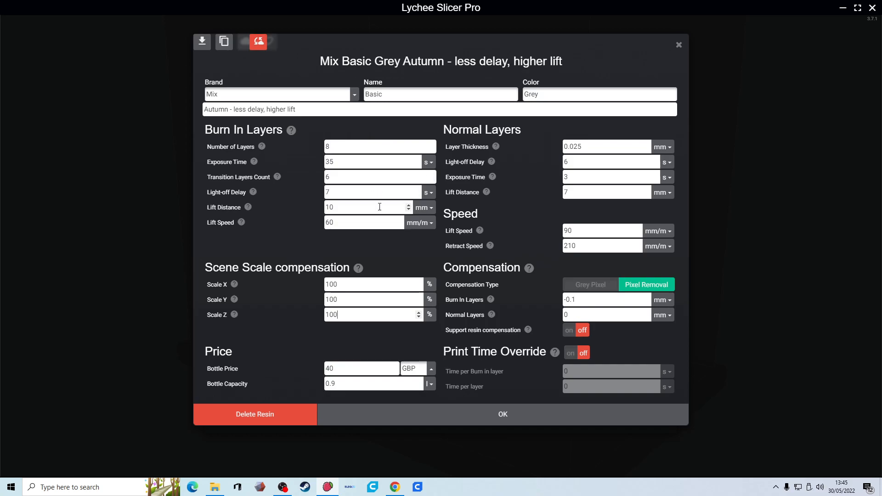
Review the resin profile's burn-in, normal layer and speed settings, accept the profile and close the printer and resin selection.
click(365, 223)
drag(365, 222, 313, 223)
drag(342, 162, 299, 173)
click(605, 147)
click(585, 148)
click(598, 162)
click(592, 180)
click(588, 193)
click(582, 232)
click(634, 244)
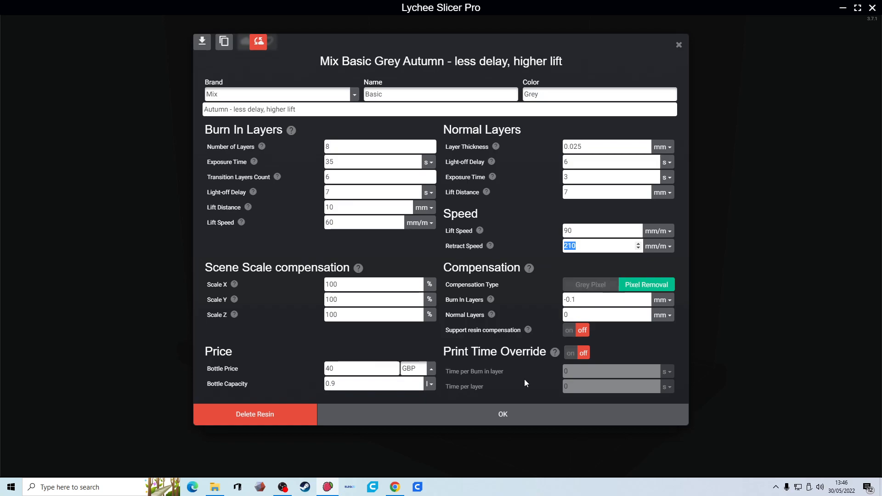
click(528, 415)
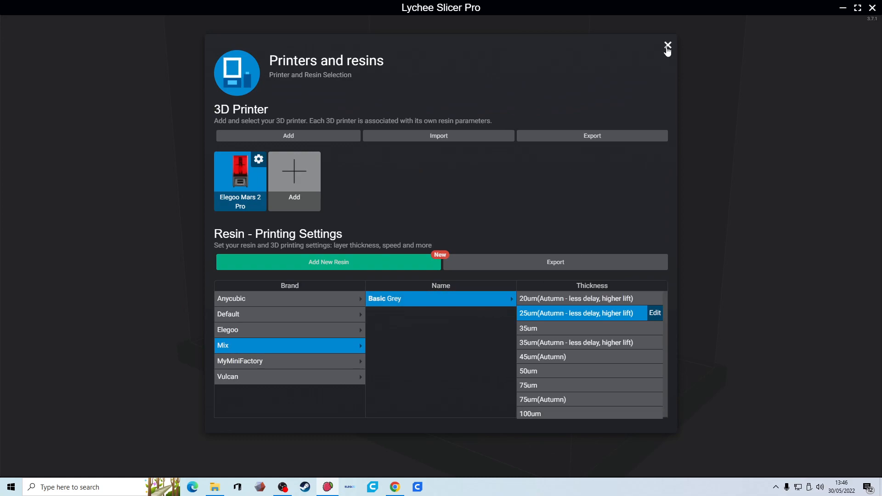
click(667, 46)
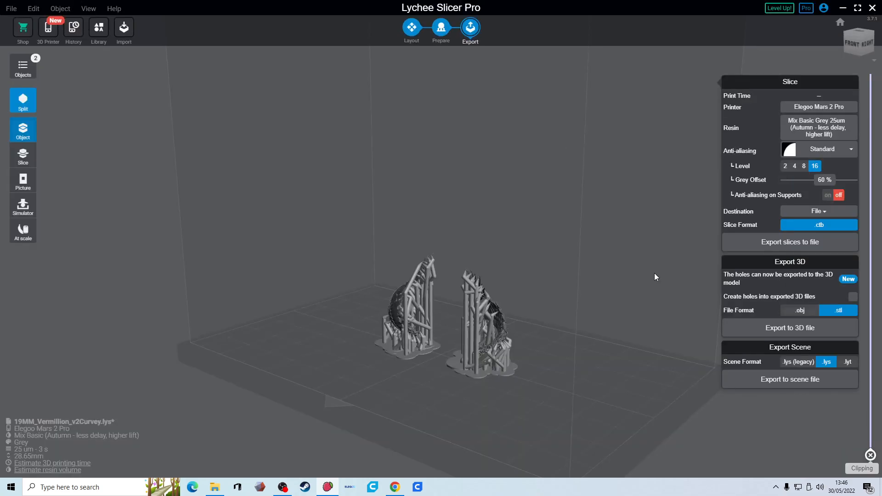
Simulate the print of both wings, advancing the layers from the first supports to full height and inspecting the hanging models.
click(24, 209)
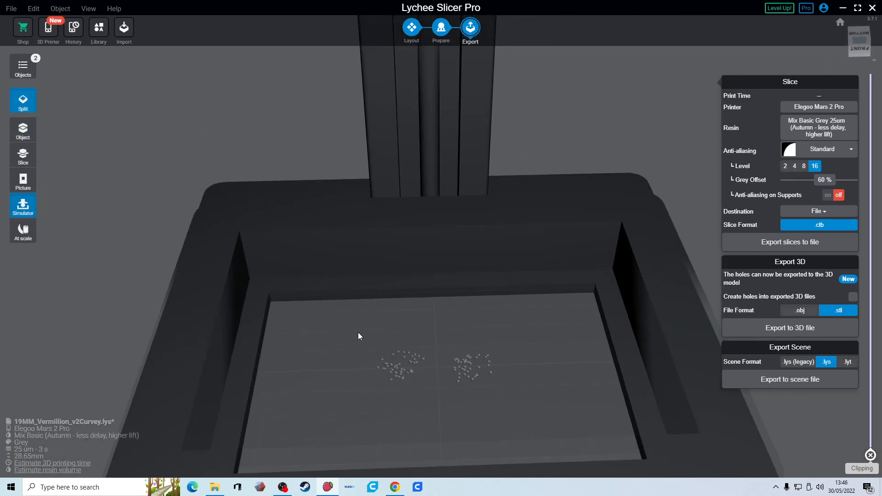
drag(870, 454, 859, 337)
right_drag(649, 399, 616, 356)
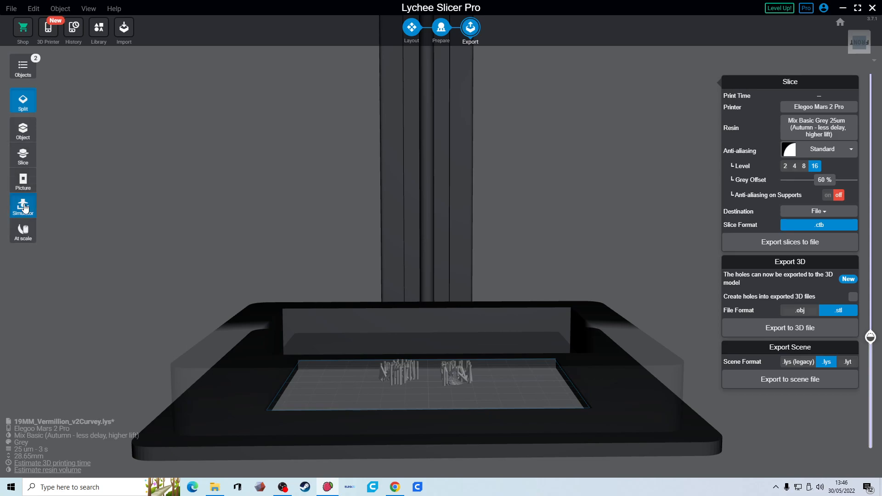
drag(870, 338, 870, 301)
drag(456, 392, 427, 357)
drag(871, 302, 871, 269)
drag(750, 396, 722, 343)
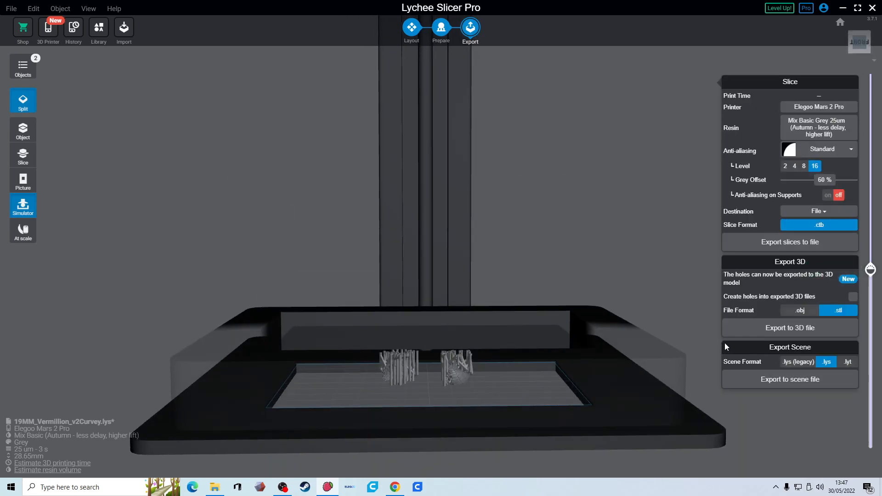
drag(862, 270, 861, 73)
drag(498, 273, 562, 303)
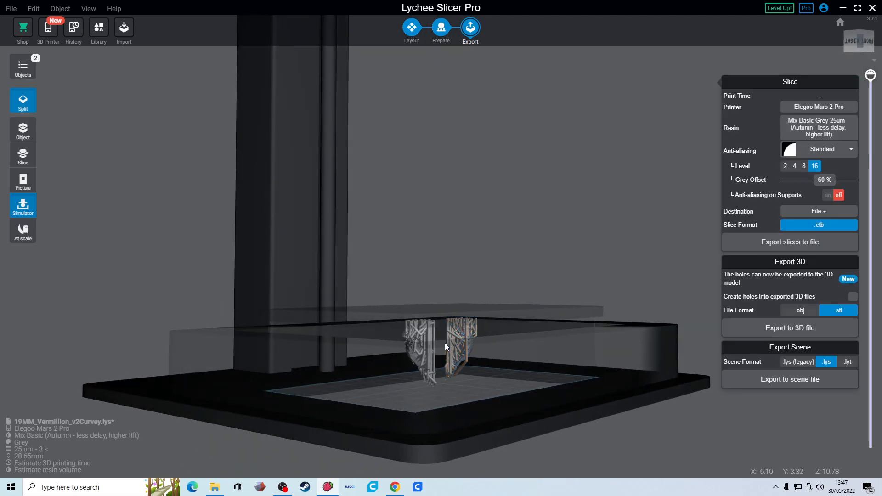
click(452, 321)
drag(462, 321, 593, 338)
Step the simulated print back and forth through its layers, examining the wings' cross-sections from above and from the front.
drag(870, 75, 875, 190)
drag(874, 142, 873, 104)
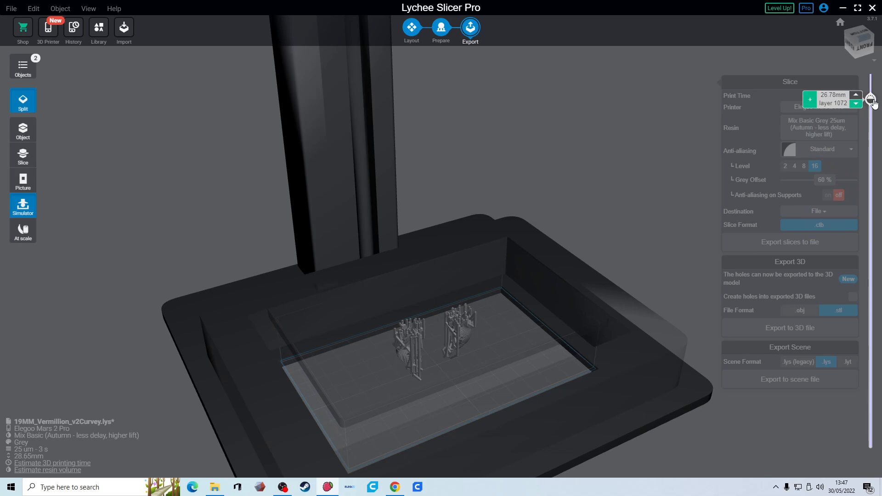
drag(874, 104, 858, 312)
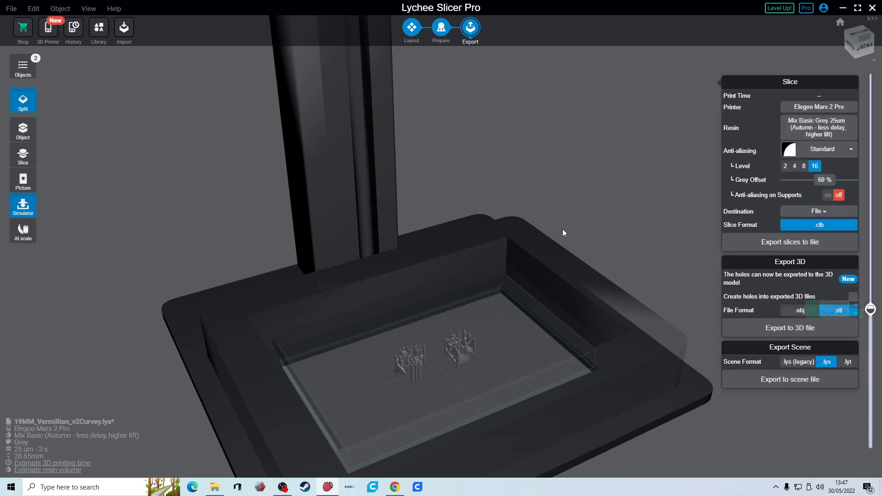
drag(674, 207, 646, 47)
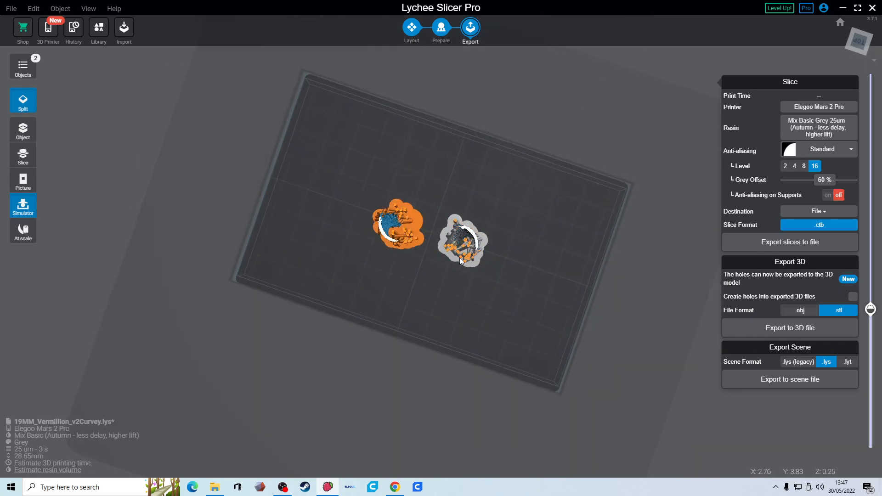
mouse_move(870, 310)
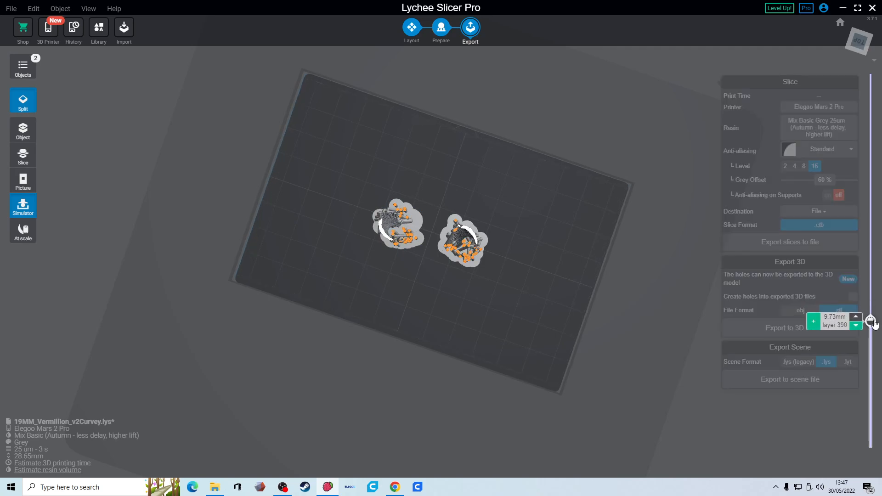
drag(870, 314, 869, 73)
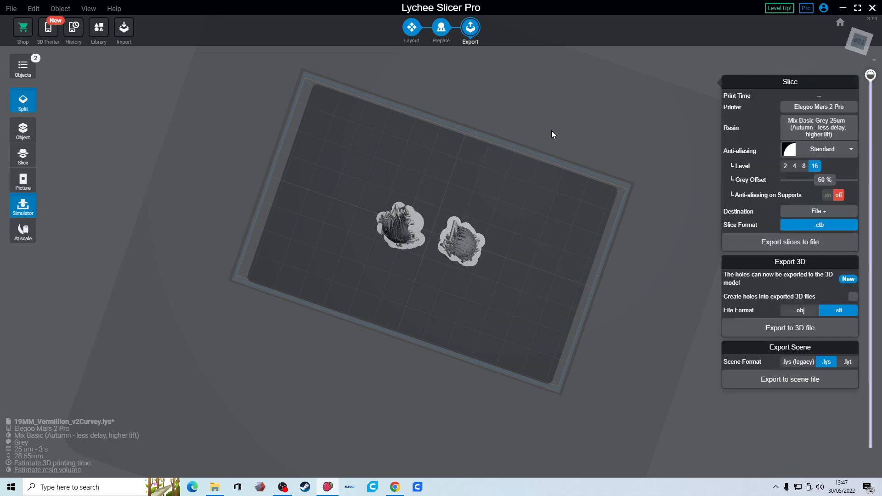
drag(551, 132, 532, 271)
drag(870, 74, 870, 216)
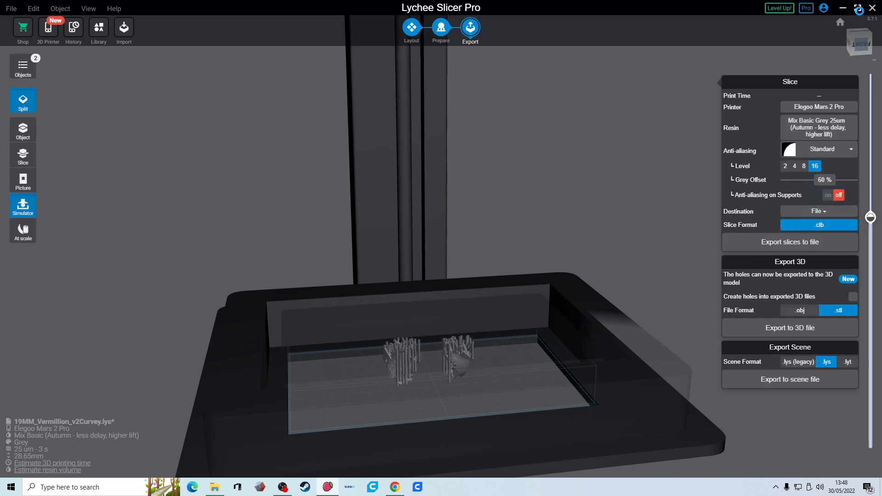
Switch to Chrome, reopen the Bespoke Wings listing from the shop results and inspect the enlarged Griffin [ hunched ] print photo.
key(alt+Tab)
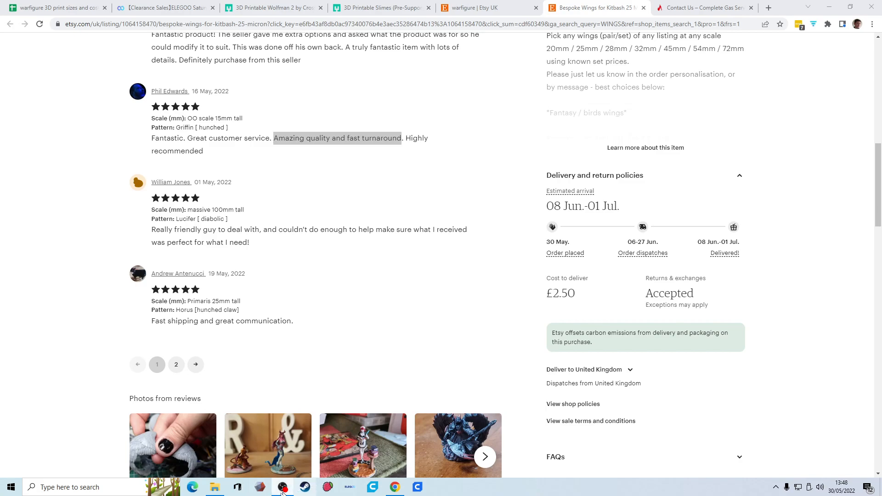
click(396, 494)
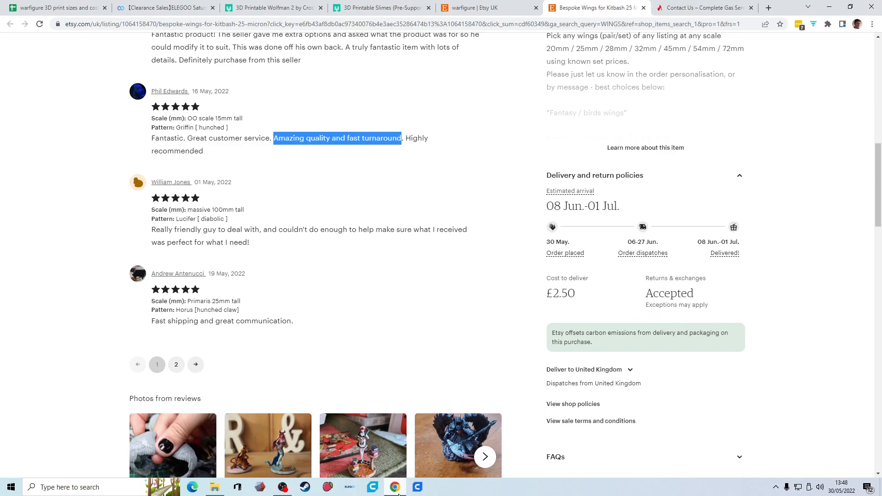
click(519, 8)
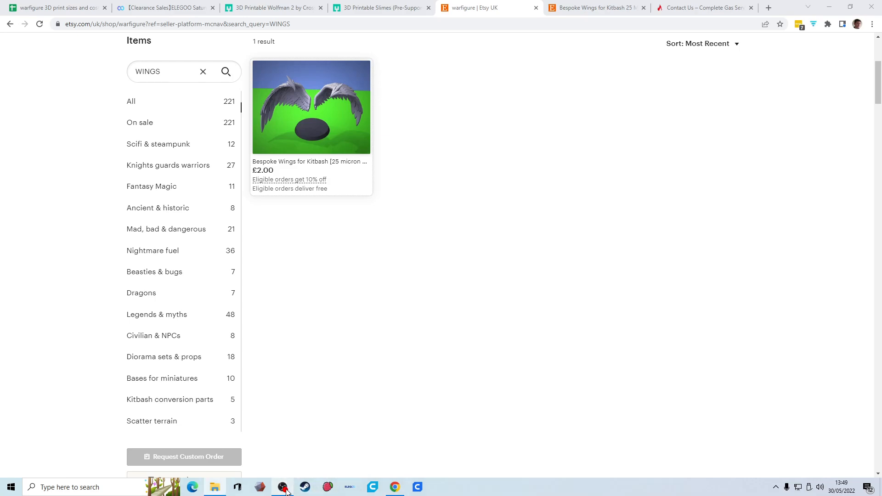
click(324, 143)
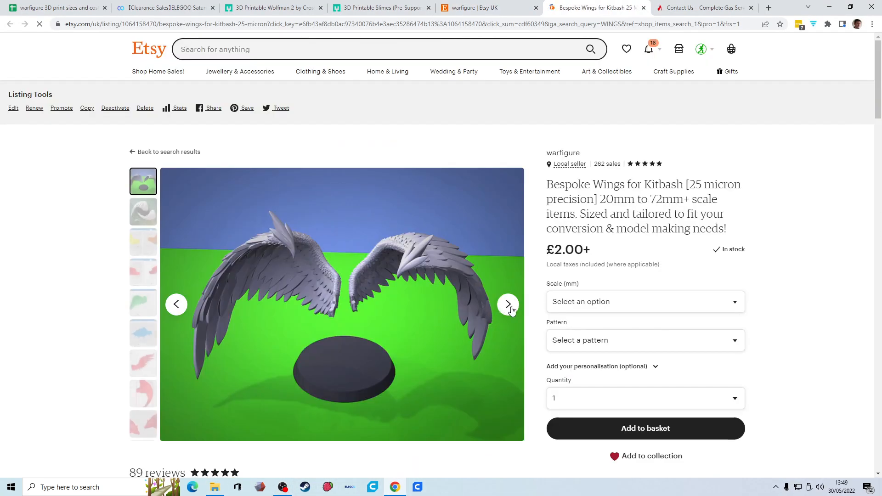
click(507, 304)
click(369, 297)
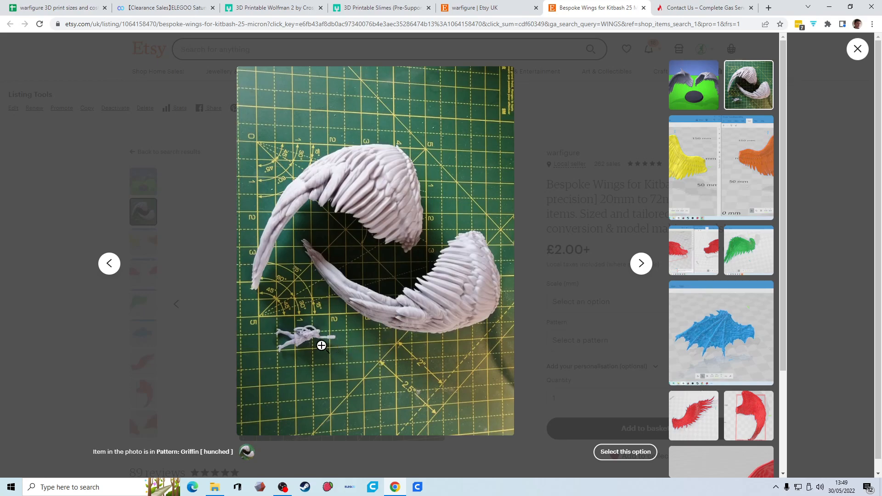
click(309, 338)
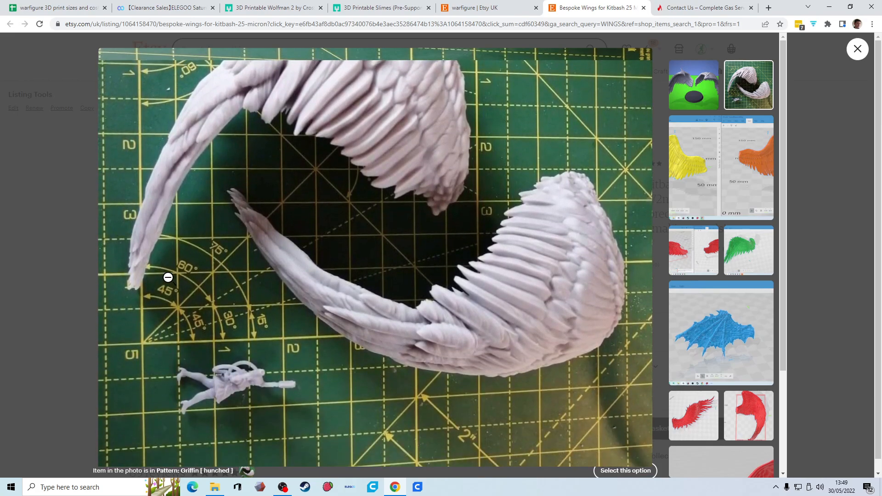
click(168, 277)
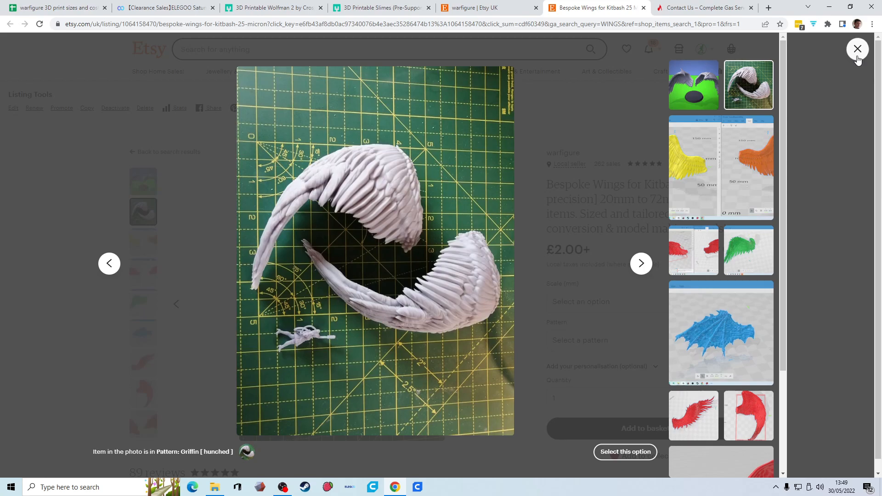
click(857, 56)
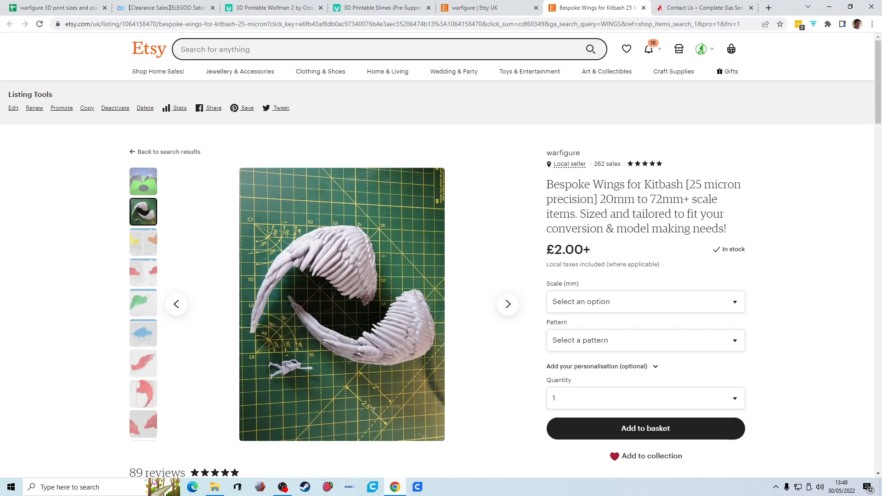
Return to the warfigure shop's WINGS search results.
click(396, 489)
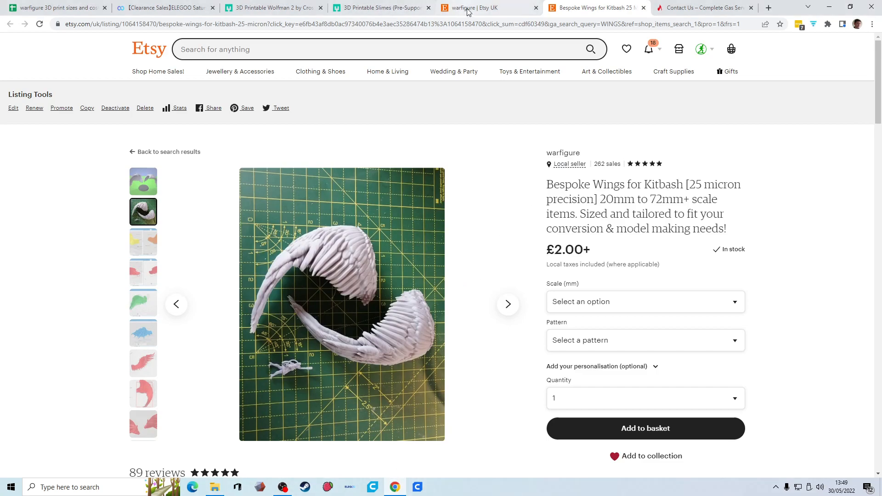
click(503, 12)
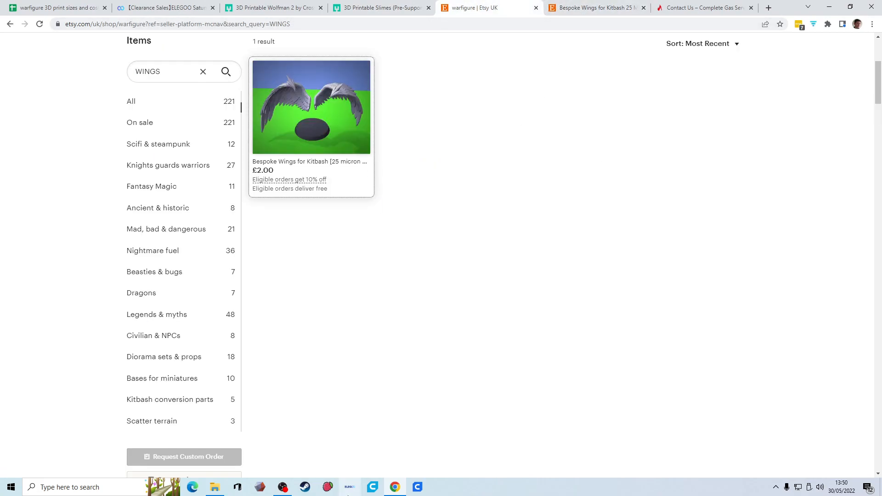
click(290, 485)
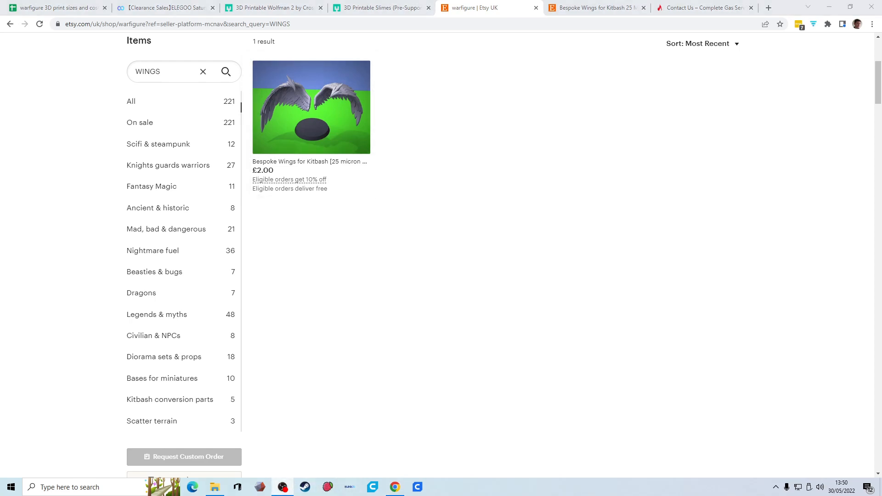